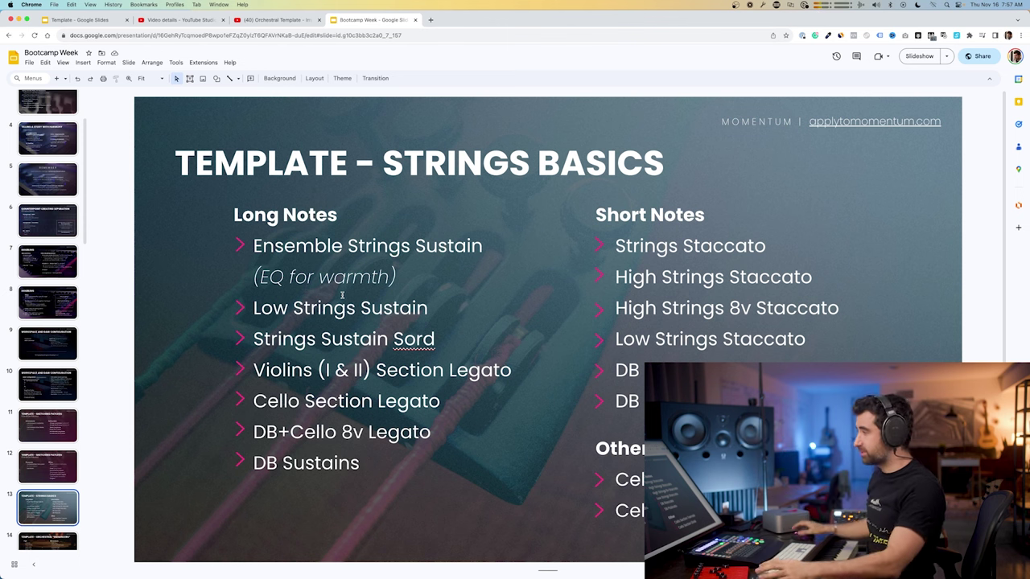
- Highlight entries in the Long Notes, Short Notes and Other lists on the Strings Basics slide
{"action": "left_click_drag", "start_coordinate": [292, 246], "coordinate": [406, 409]}
{"action": "left_click_drag", "start_coordinate": [639, 246], "coordinate": [706, 416]}
{"action": "left_click_drag", "start_coordinate": [651, 480], "coordinate": [711, 511]}
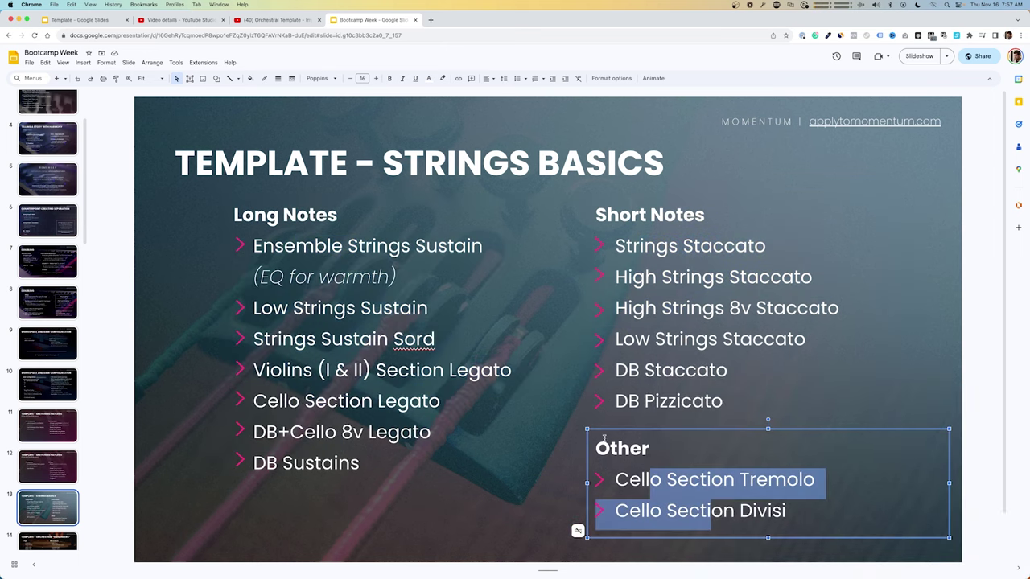
- Show the Orchestral "Enhancers" slide and highlight its title and the entries in the High and Mid and Low lists
{"action": "scroll", "coordinate": [44, 454], "scroll_direction": "down", "scroll_amount": 2}
{"action": "left_click", "coordinate": [50, 465]}
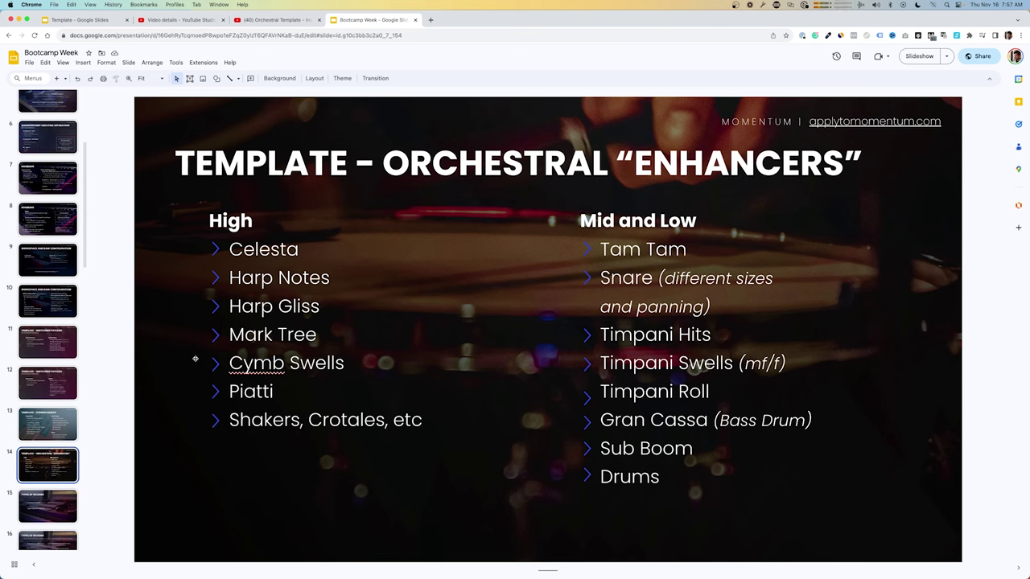
{"action": "left_click_drag", "start_coordinate": [445, 157], "coordinate": [846, 147]}
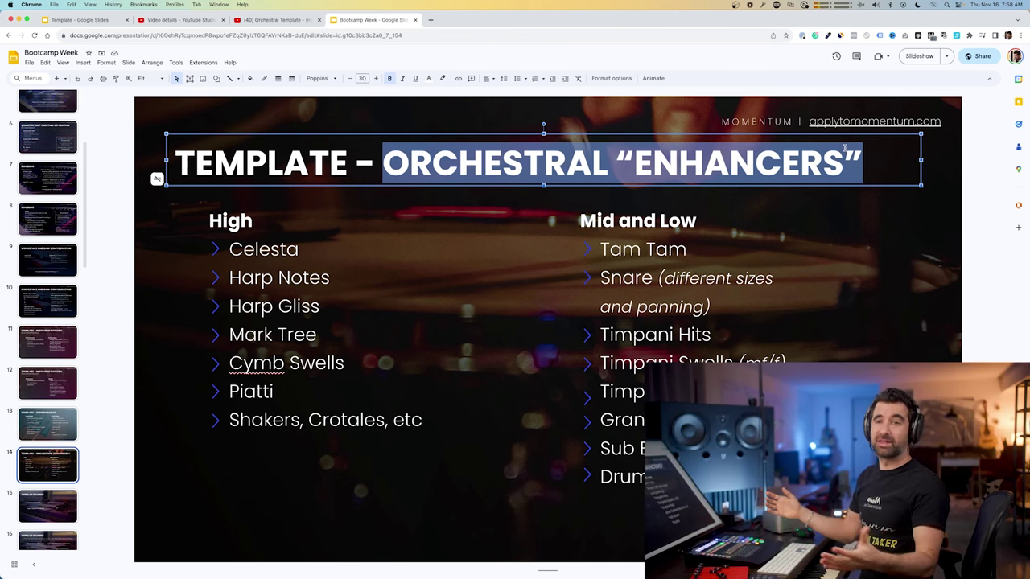
{"action": "left_click", "coordinate": [241, 277]}
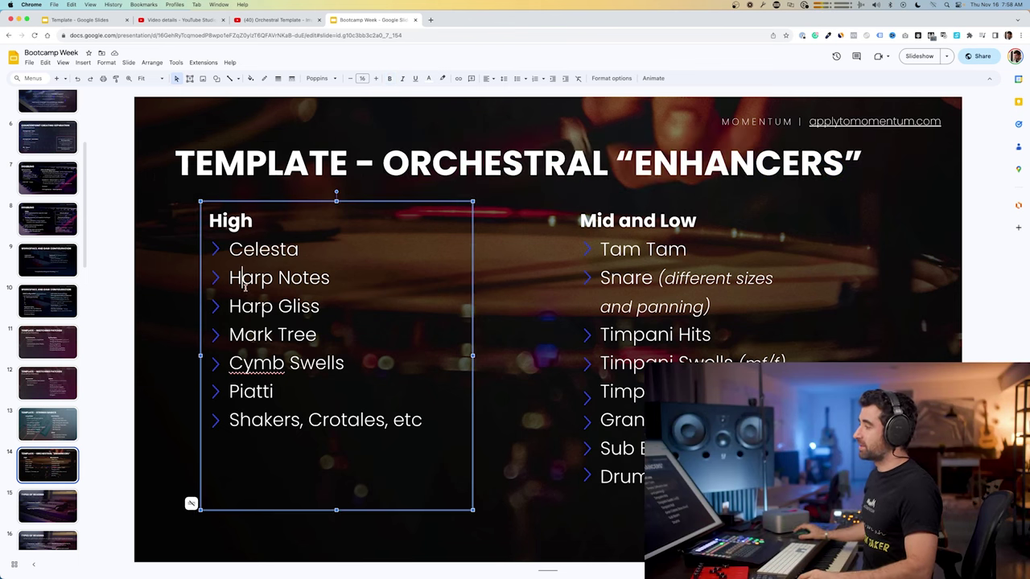
{"action": "left_click_drag", "start_coordinate": [283, 250], "coordinate": [302, 421]}
{"action": "left_click_drag", "start_coordinate": [626, 251], "coordinate": [674, 457]}
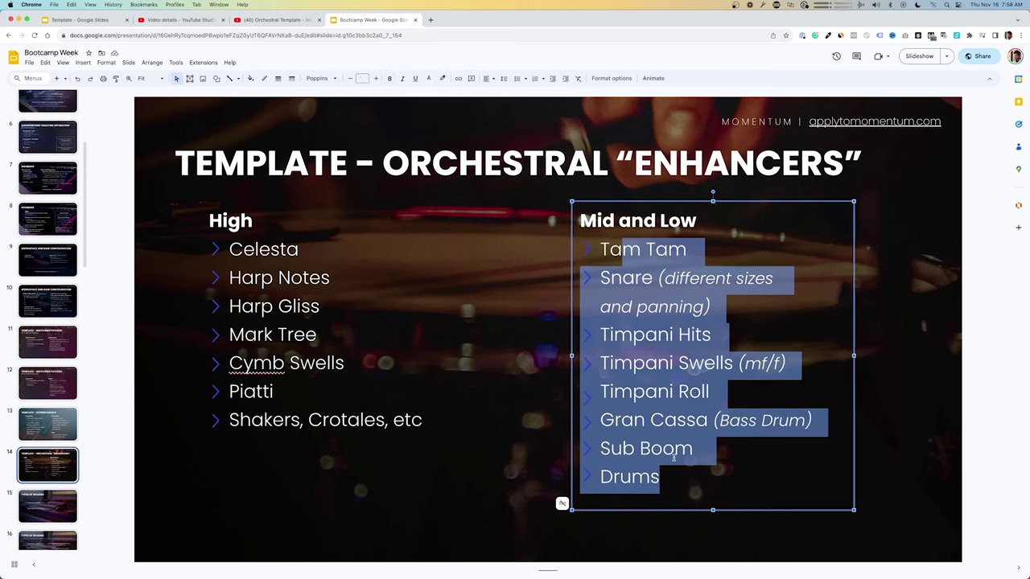
{"action": "left_click", "coordinate": [679, 431]}
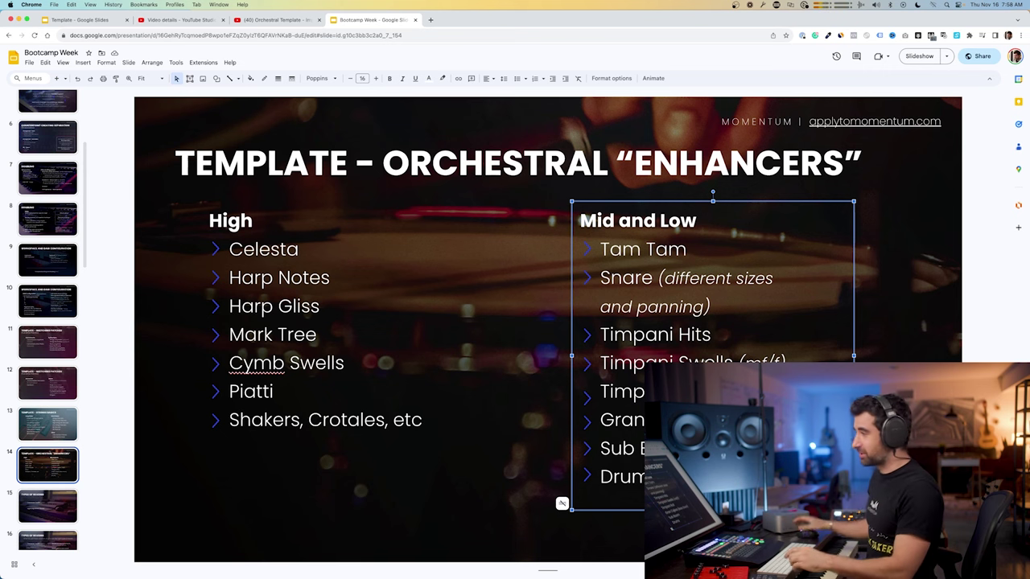
- Show the first Sketching Patches slide, slide 11, and switch to the BBCSO Beginner to Pro project in Cubase
{"action": "left_click", "coordinate": [48, 301]}
{"action": "left_click", "coordinate": [61, 353]}
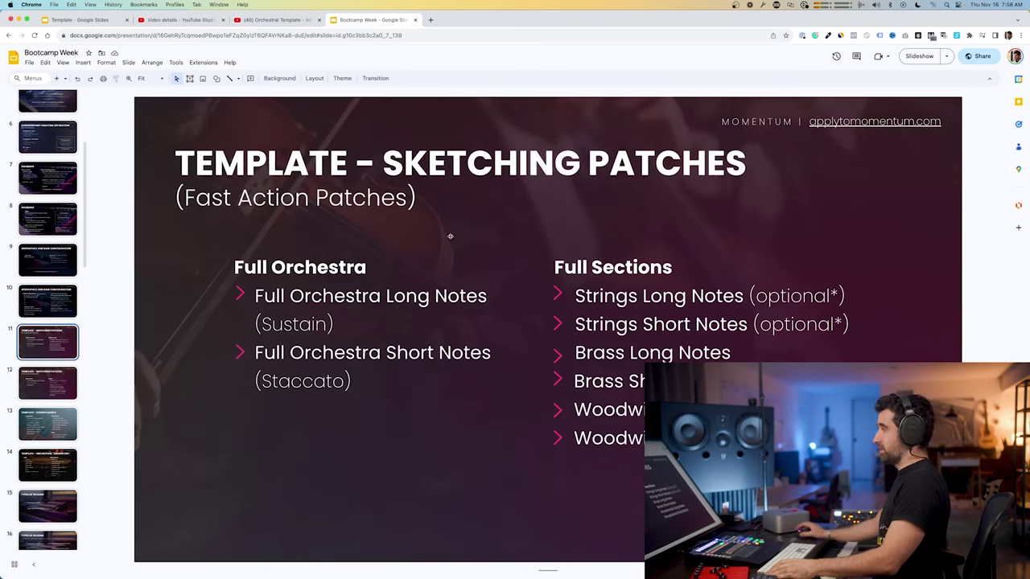
{"action": "key", "text": "super+Tab"}
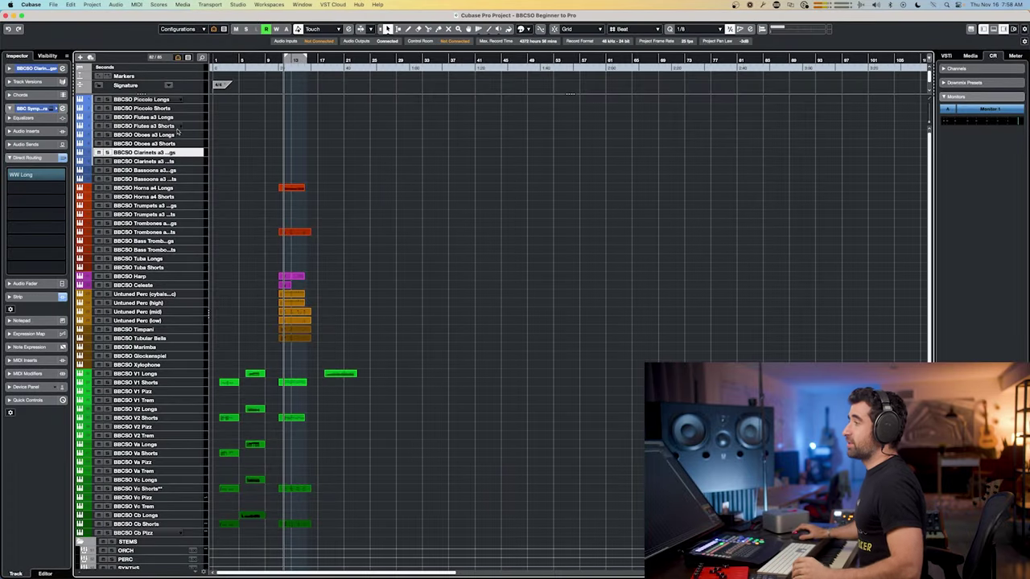
- View the BBC Symphony Orchestra instrument on the BBCSO Flutes a3 Shorts and BBCSO Piccolo Longs tracks, closing each window
{"action": "left_click", "coordinate": [158, 127]}
{"action": "key", "text": "e"}
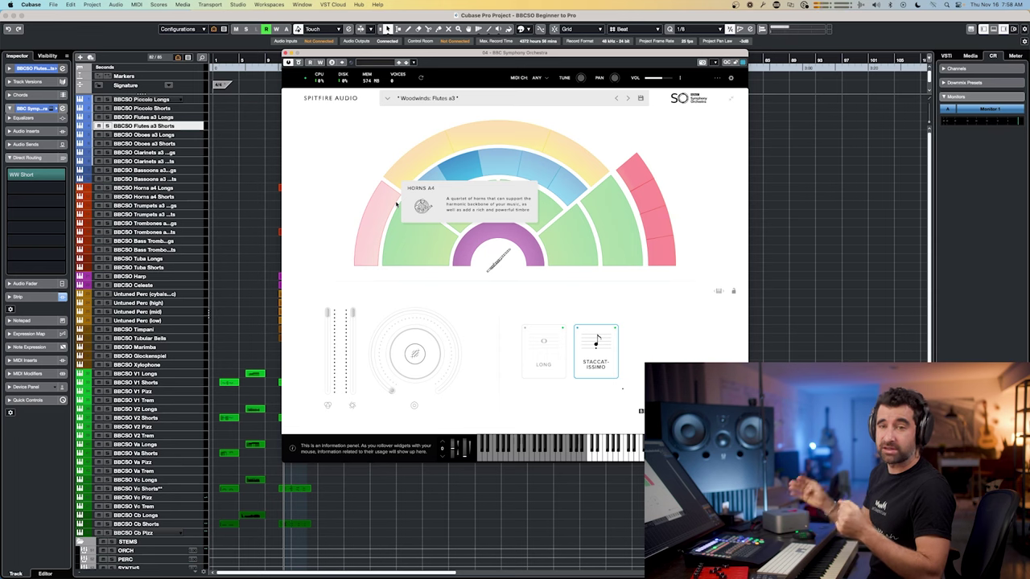
{"action": "left_click", "coordinate": [287, 53]}
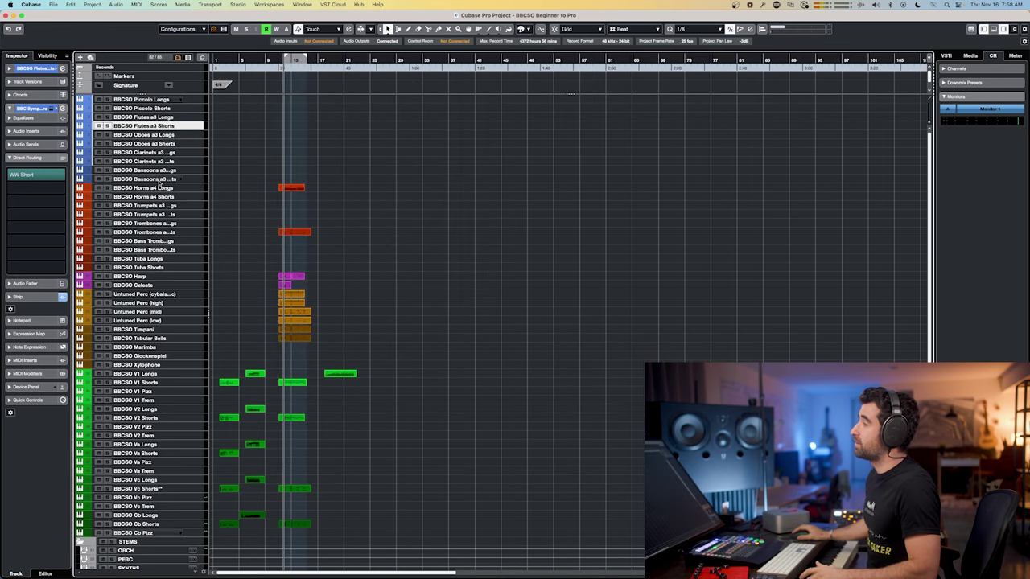
{"action": "left_click", "coordinate": [140, 99]}
{"action": "key", "text": "e"}
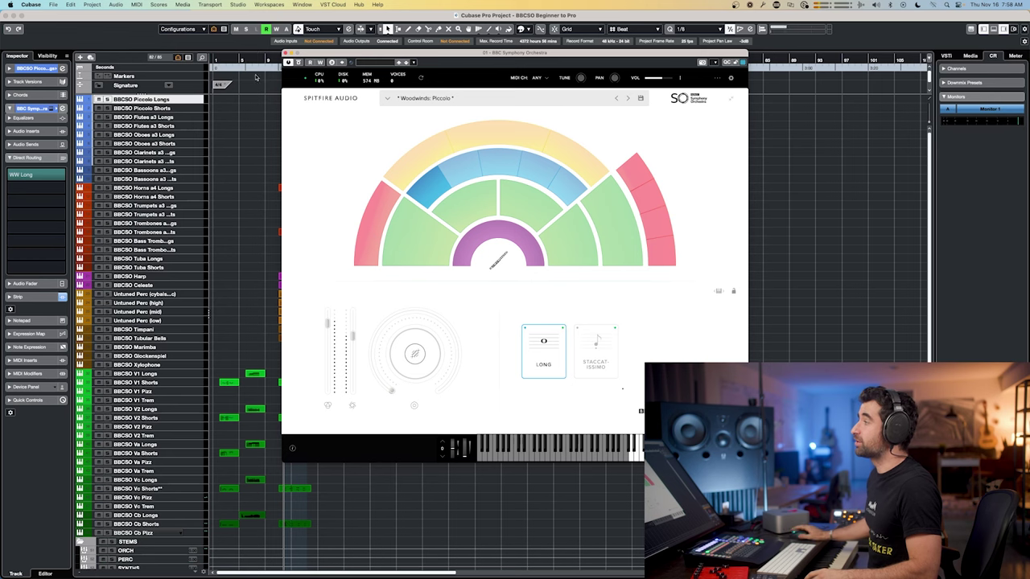
{"action": "left_click", "coordinate": [287, 54]}
- Add one Kontakt instrument track below BBCSO Piccolo Longs and move its plug-in window clear of the track list
{"action": "right_click", "coordinate": [166, 101]}
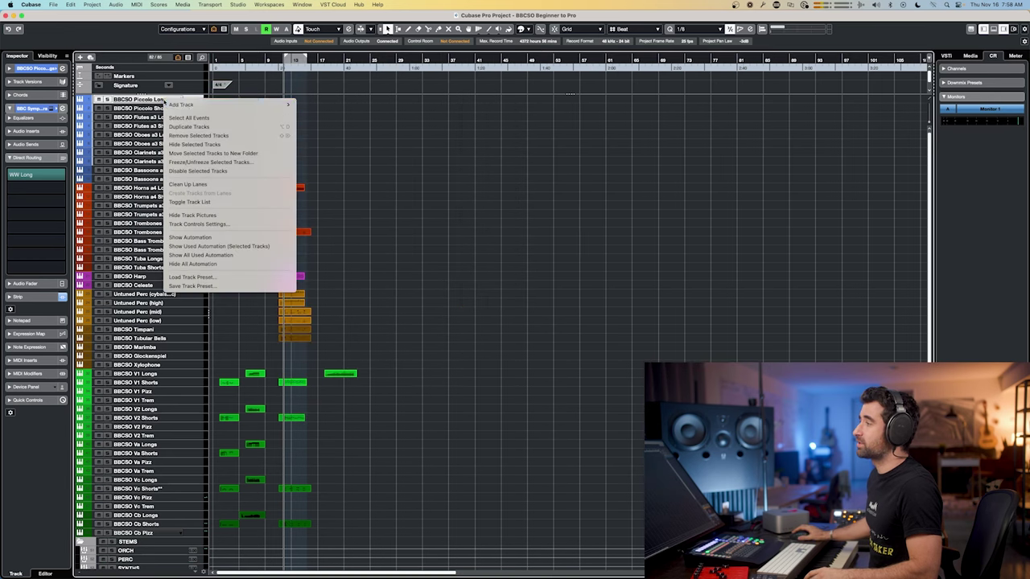
{"action": "mouse_move", "coordinate": [265, 104]}
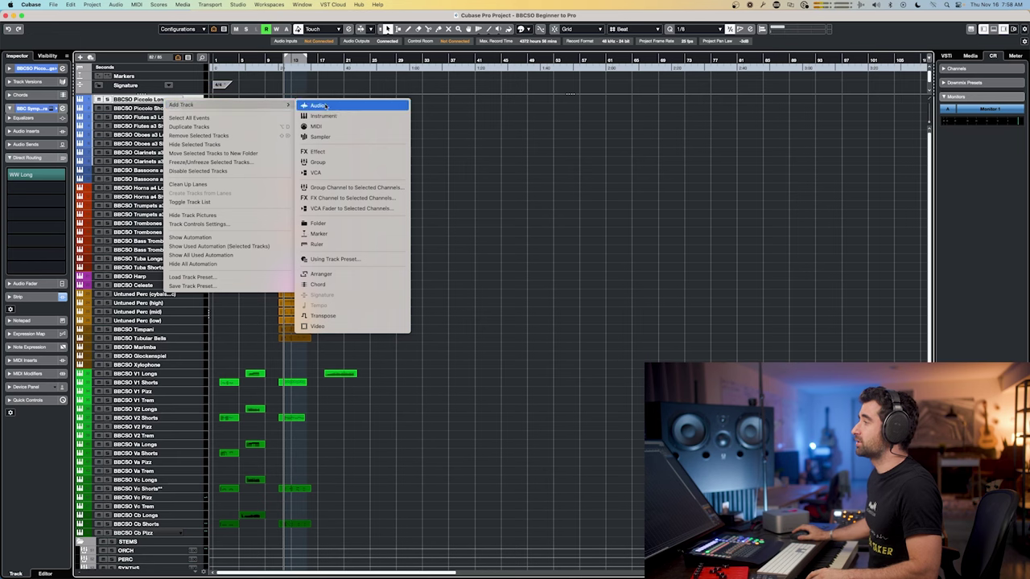
{"action": "left_click", "coordinate": [341, 116]}
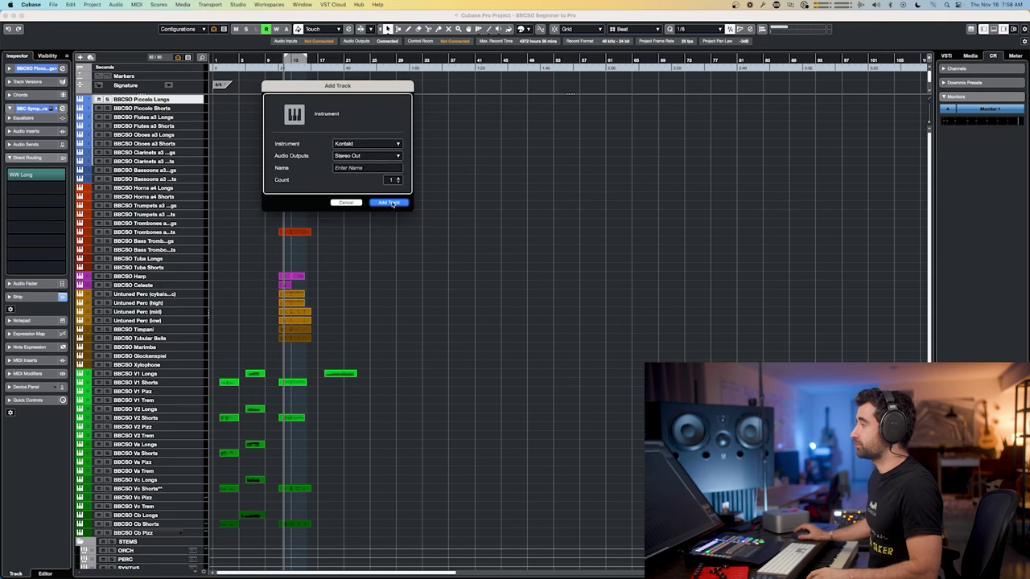
{"action": "left_click", "coordinate": [389, 202]}
{"action": "left_click_drag", "start_coordinate": [458, 113], "coordinate": [576, 133]}
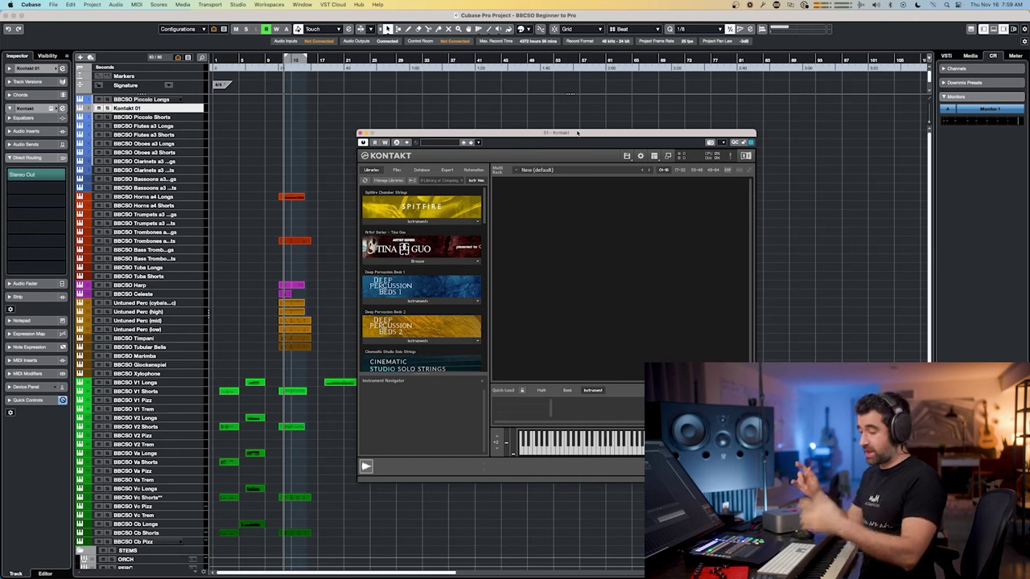
- Check the Sketching Patches slide in Chrome, and back in Cubase close the Kontakt window
{"action": "key", "text": "super+Tab"}
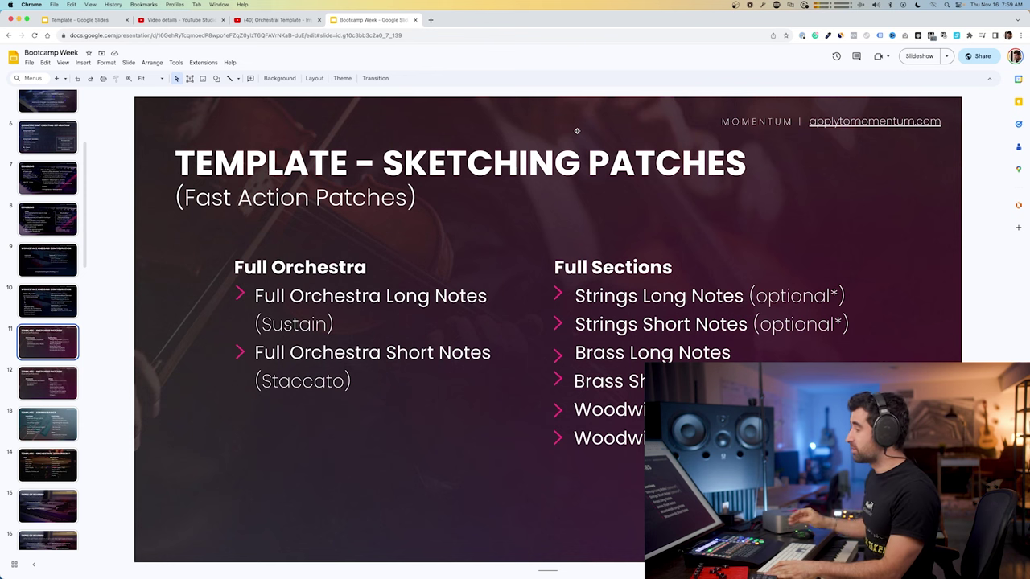
{"action": "key", "text": "super+Tab"}
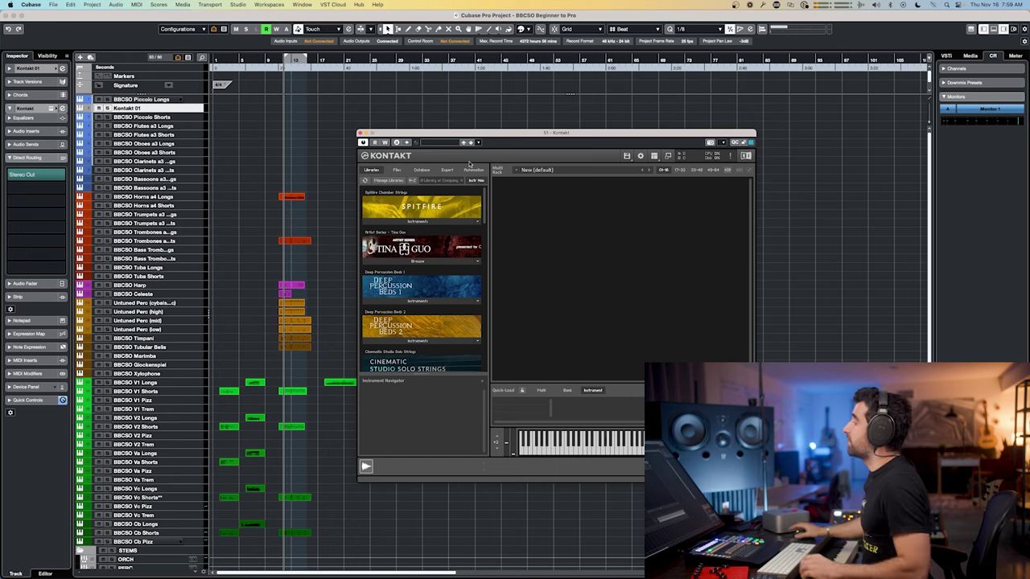
{"action": "left_click", "coordinate": [361, 132]}
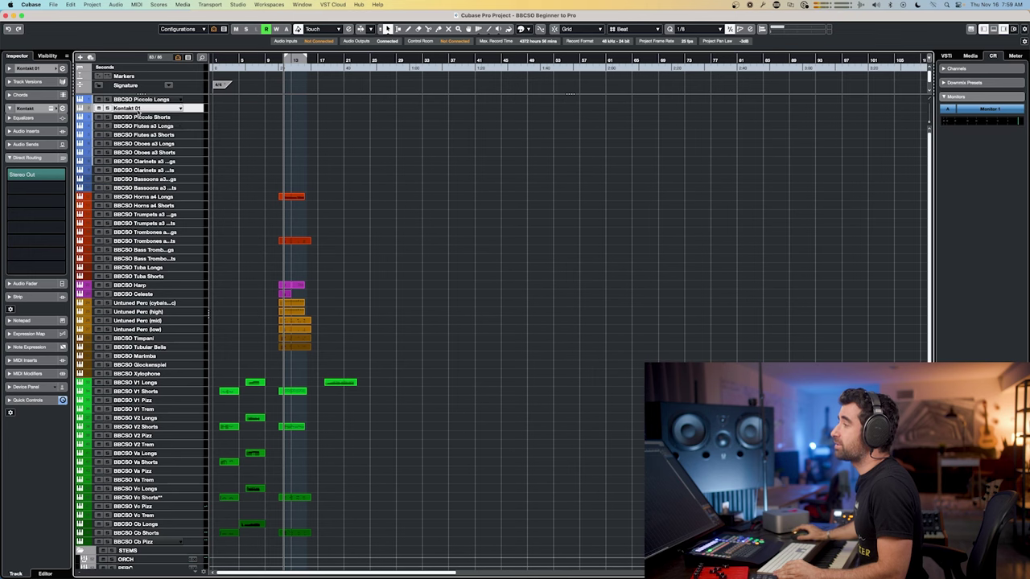
- Start a track import from the project ICONICATemplate NoMusic.cpr in COMPOSING > TEMPLATES > ICONICA Template
{"action": "left_click", "coordinate": [53, 5]}
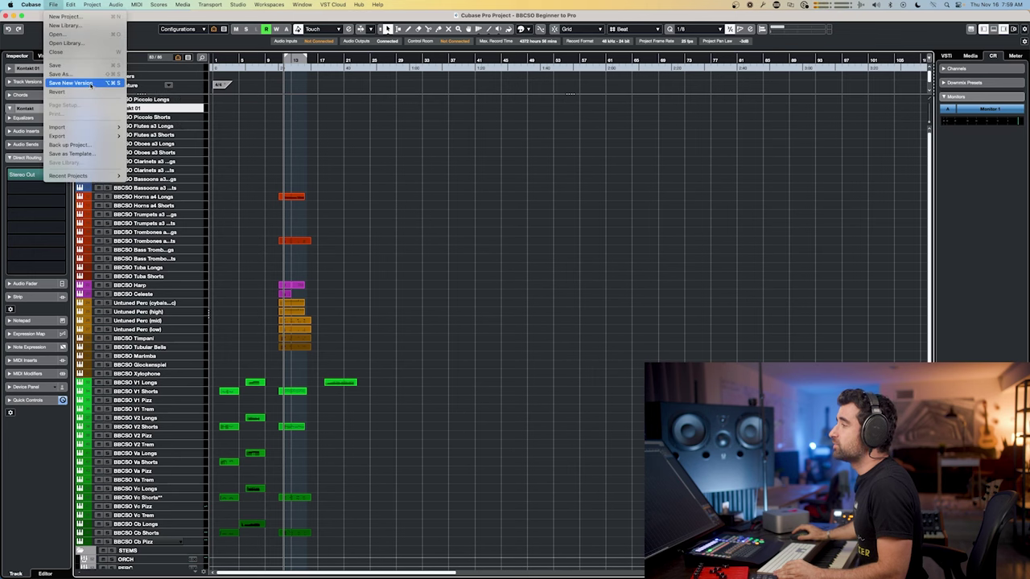
{"action": "mouse_move", "coordinate": [81, 127]}
{"action": "left_click", "coordinate": [171, 145]}
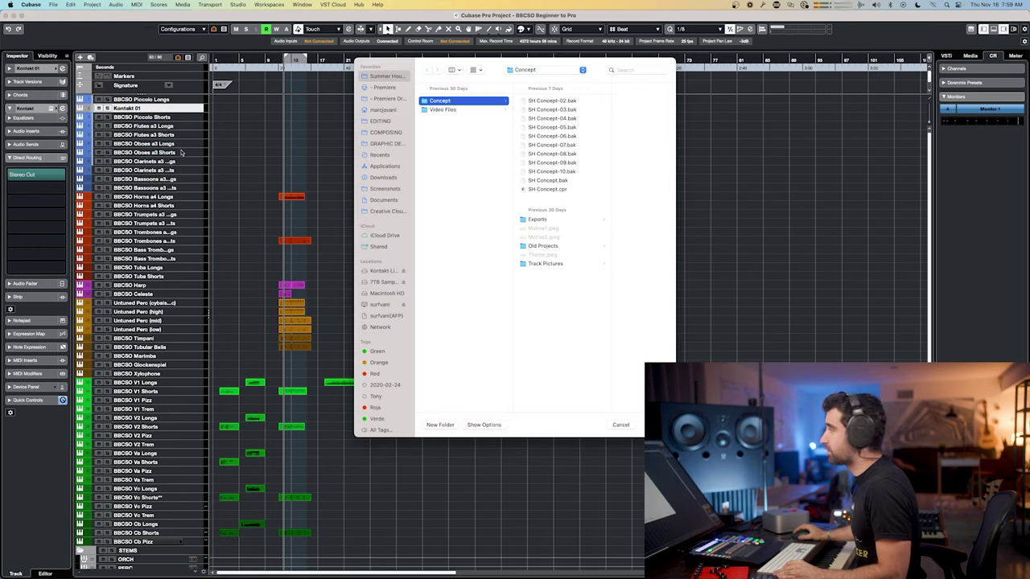
{"action": "left_click", "coordinate": [510, 70]}
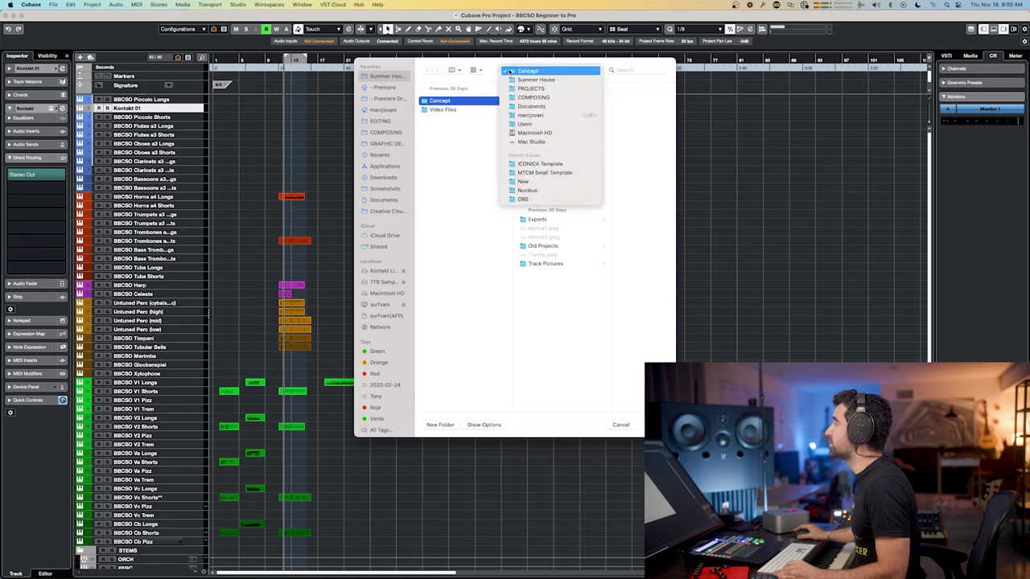
{"action": "left_click", "coordinate": [520, 98]}
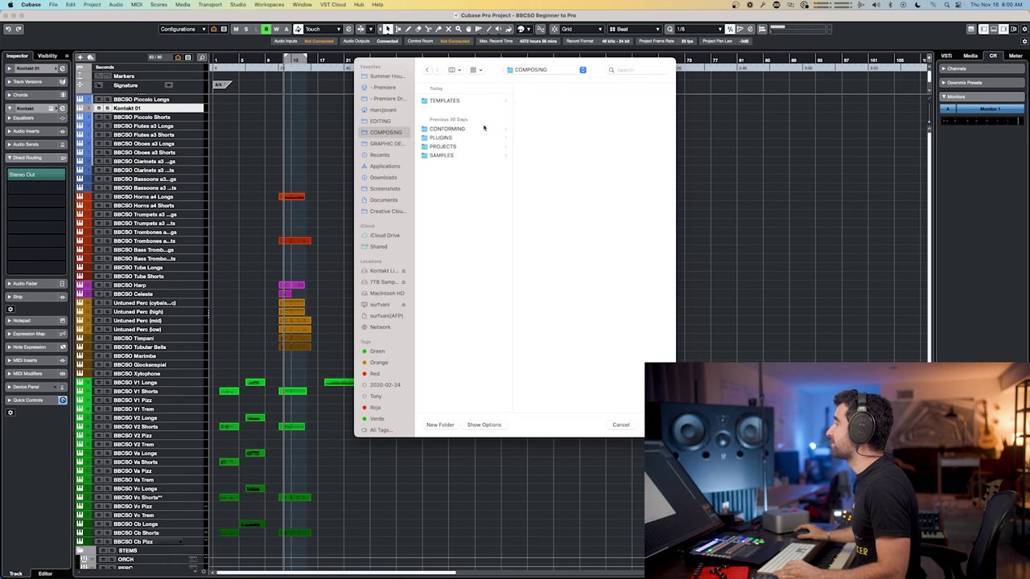
{"action": "left_click", "coordinate": [453, 103]}
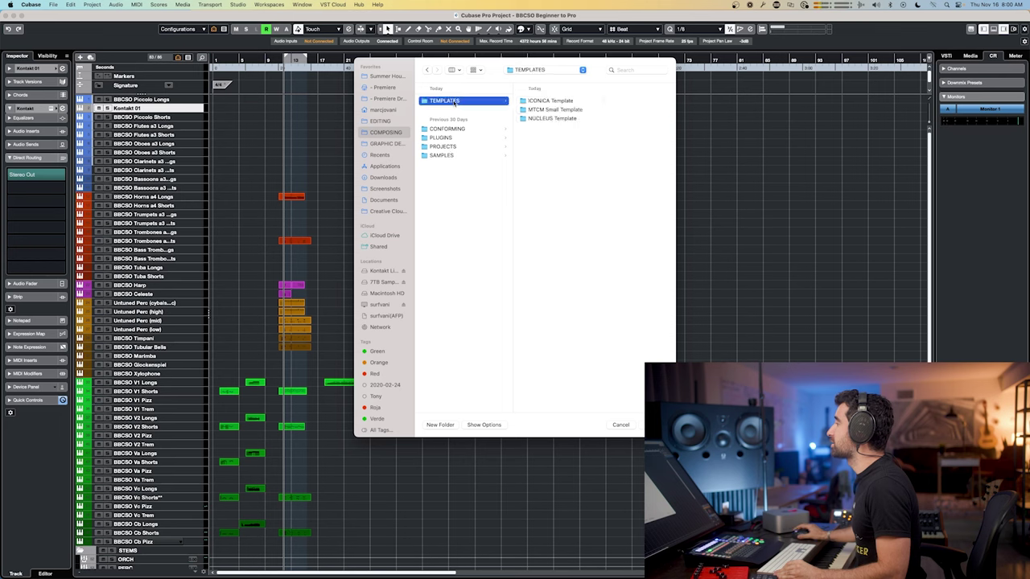
{"action": "left_click", "coordinate": [547, 102]}
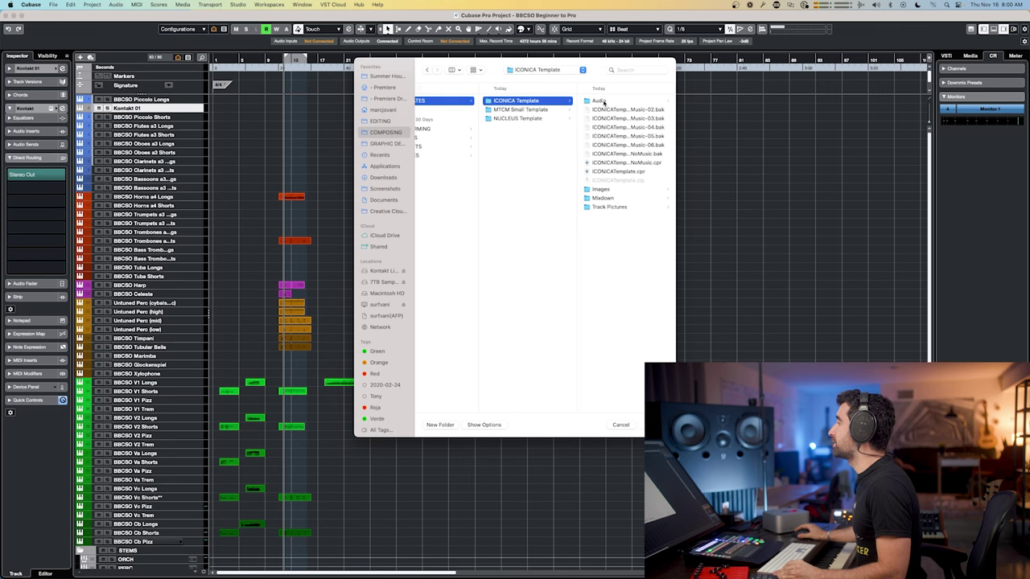
{"action": "left_click", "coordinate": [604, 164]}
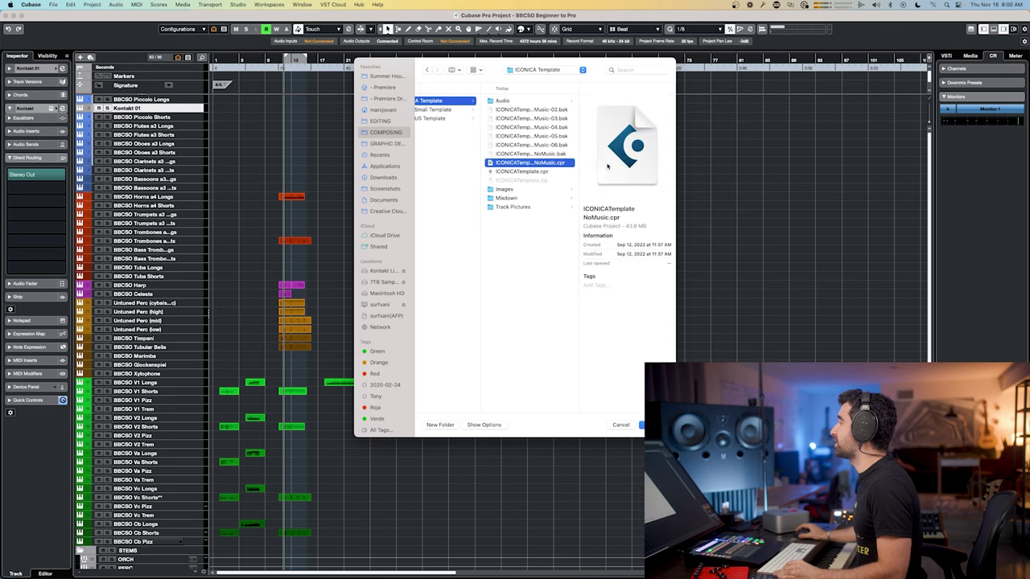
{"action": "double_click", "coordinate": [550, 165]}
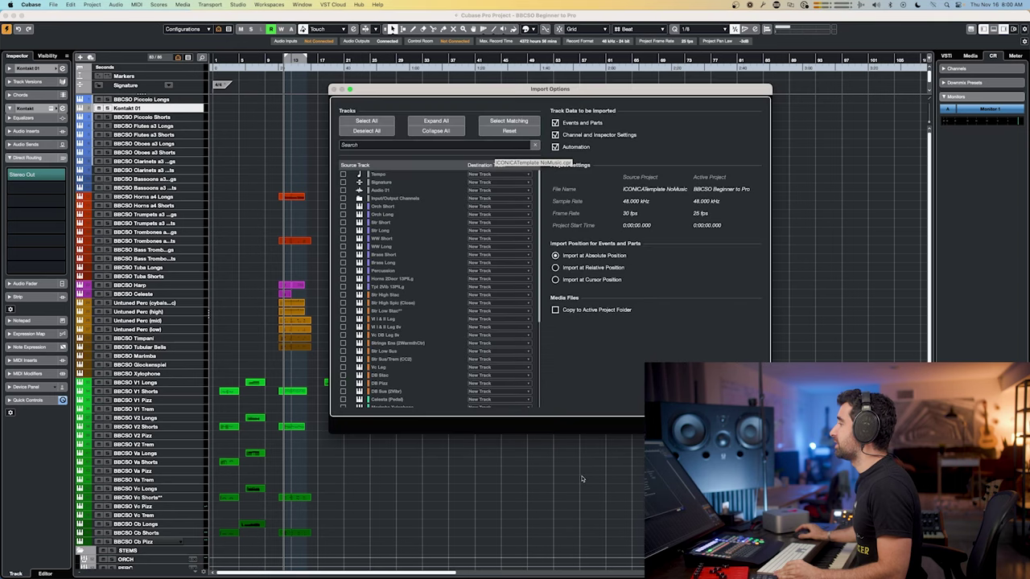
- Import only the Orch Short and Orch Long tracks as new tracks
{"action": "left_click", "coordinate": [344, 206]}
{"action": "left_click", "coordinate": [343, 214]}
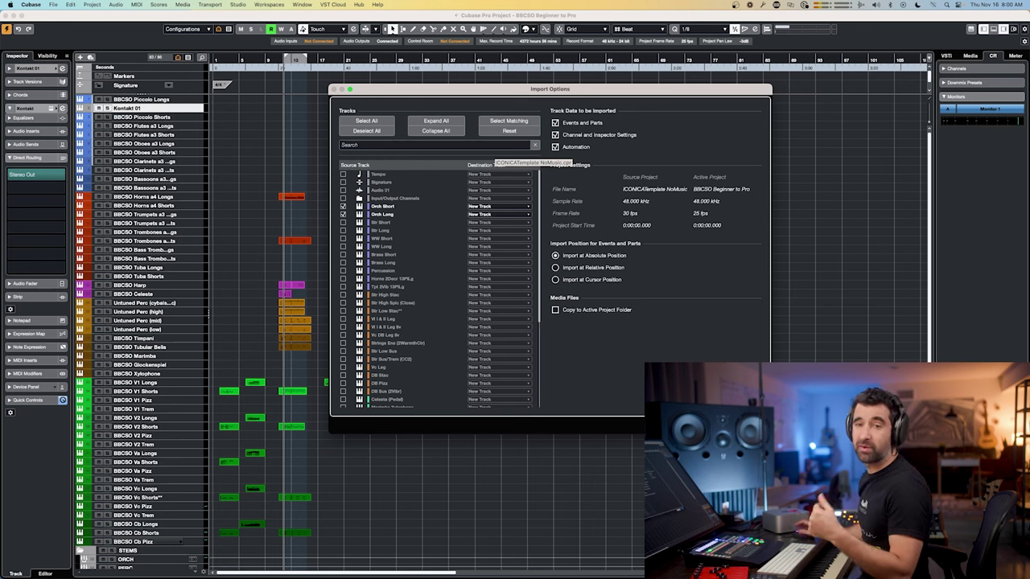
{"action": "key", "text": "Return"}
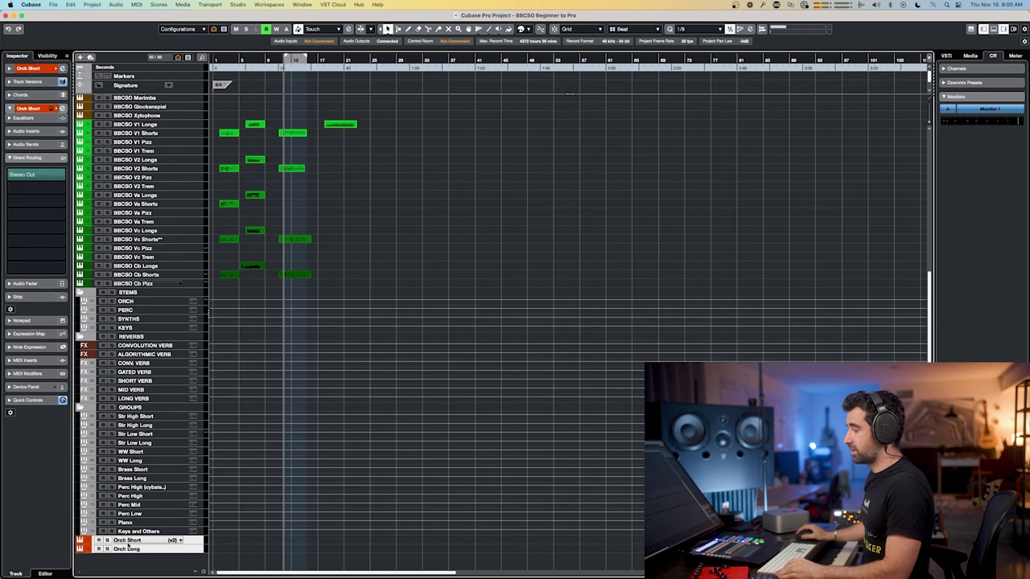
- Open the Orch Short track's HALion Sonic instrument and compare the track with BBCSO Va Trem, ending on Orch Short
{"action": "left_click", "coordinate": [143, 540]}
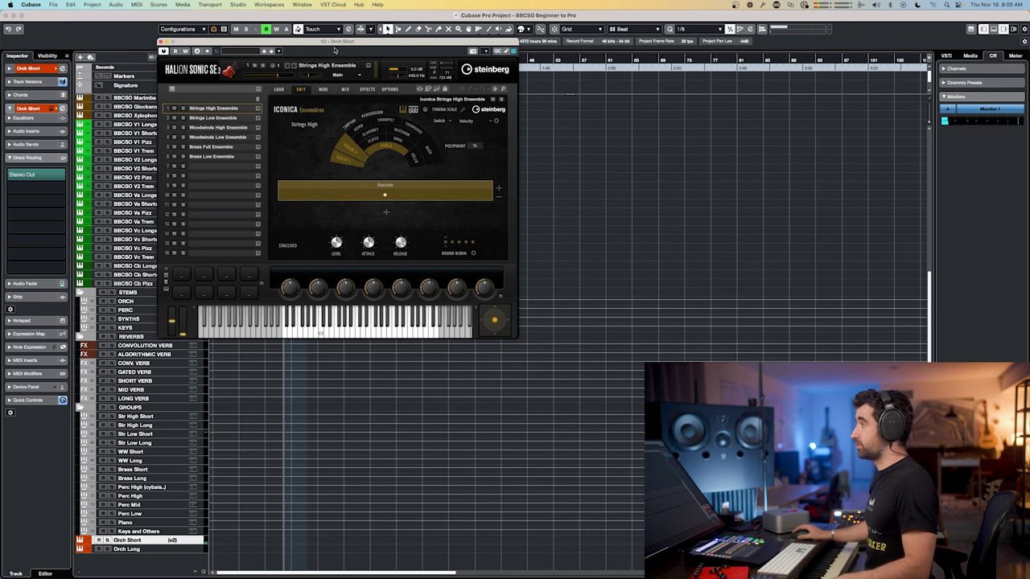
{"action": "left_click_drag", "start_coordinate": [339, 44], "coordinate": [604, 119]}
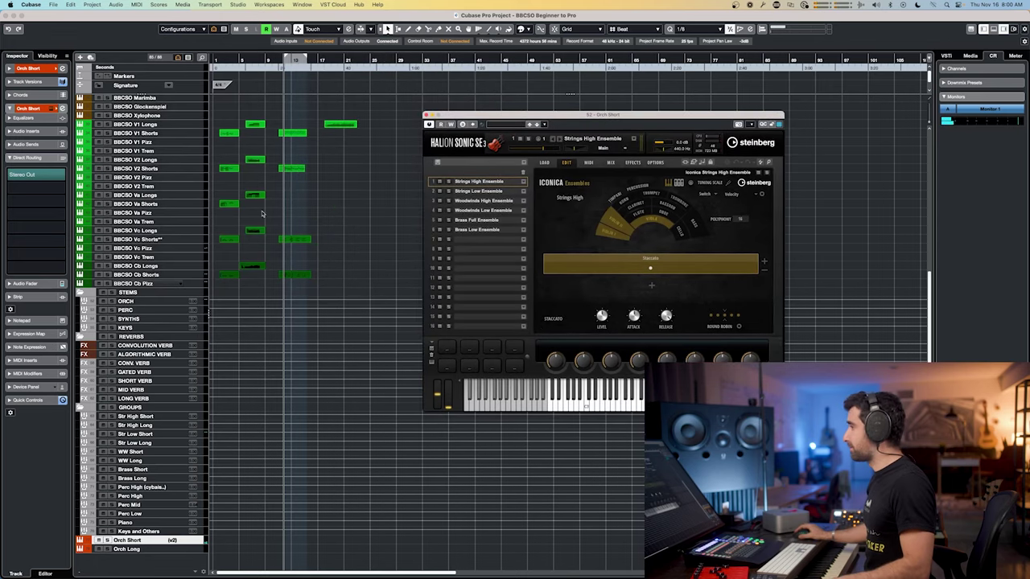
{"action": "left_click", "coordinate": [142, 222]}
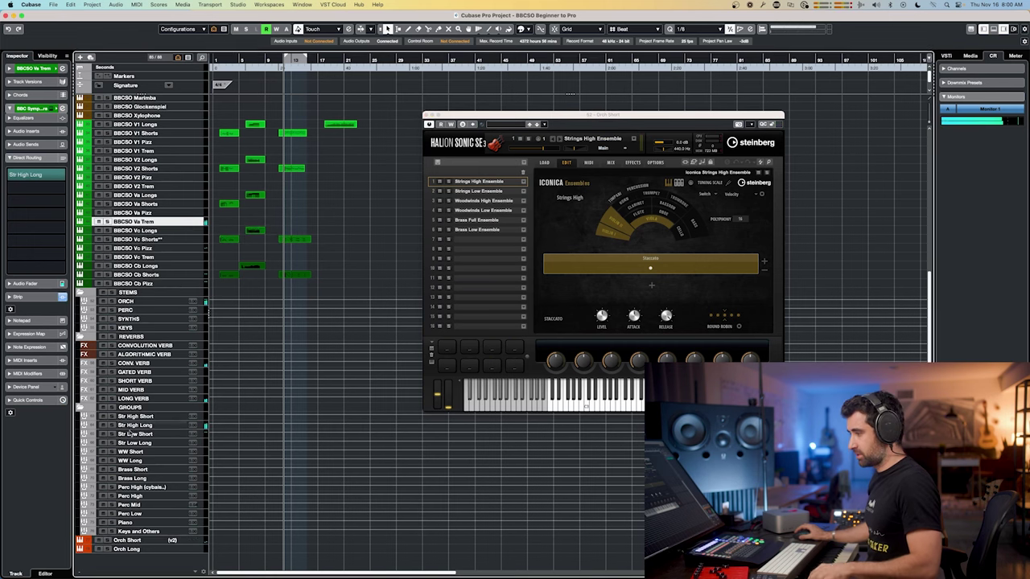
{"action": "left_click", "coordinate": [138, 540]}
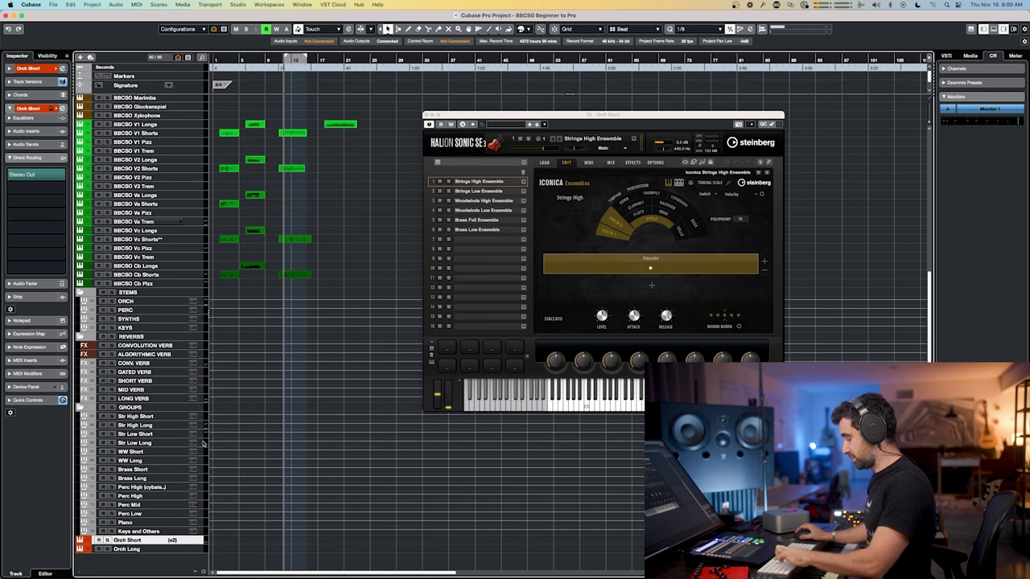
- Open the MixConsole, move the HALion Sonic window aside and show the Orch Short and Orch Long channels
{"action": "key", "text": "F3"}
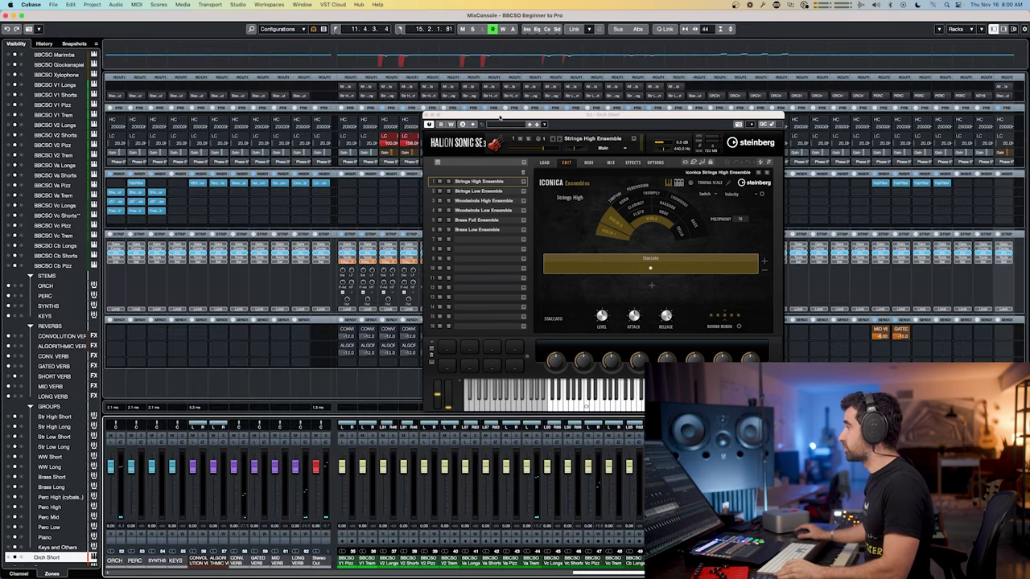
{"action": "left_click_drag", "start_coordinate": [505, 114], "coordinate": [161, 107]}
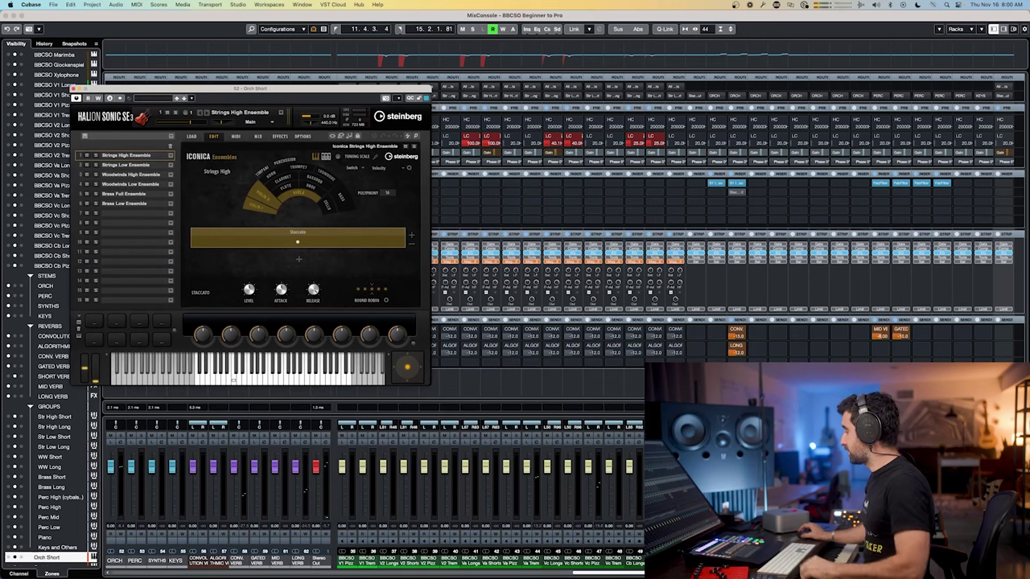
{"action": "scroll", "coordinate": [724, 225], "scroll_direction": "right", "scroll_amount": 1}
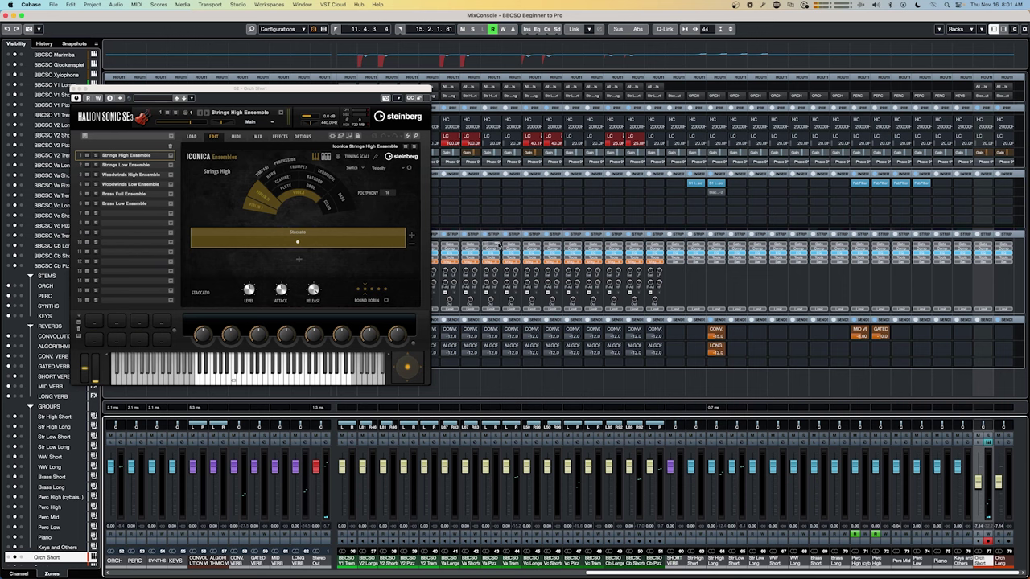
- Close the HALion Sonic window and examine the instrument, stem and reverb channels in the MixConsole
{"action": "left_click", "coordinate": [985, 153]}
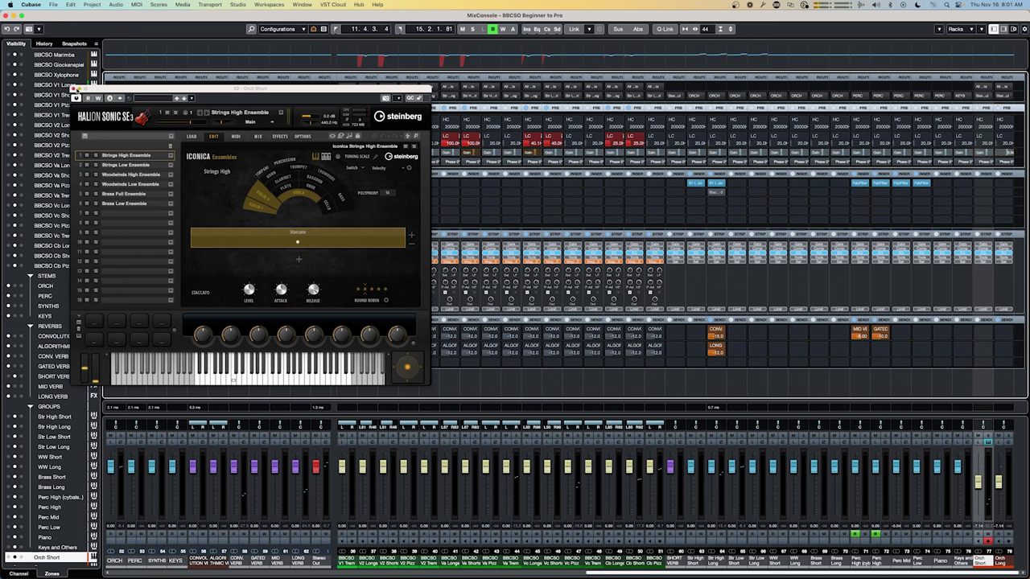
{"action": "left_click", "coordinate": [72, 88]}
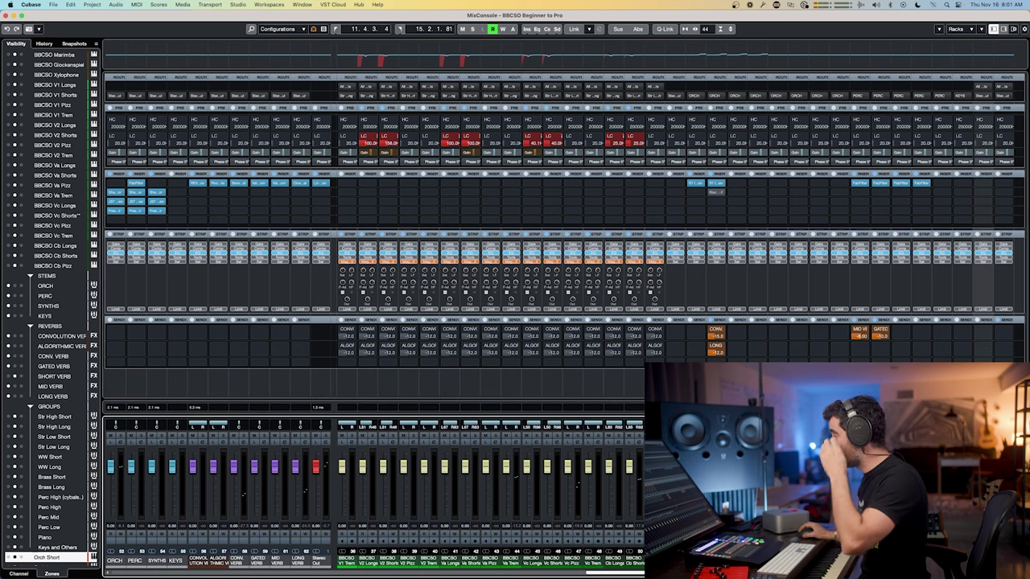
{"action": "scroll", "coordinate": [515, 322], "scroll_direction": "left", "scroll_amount": 10}
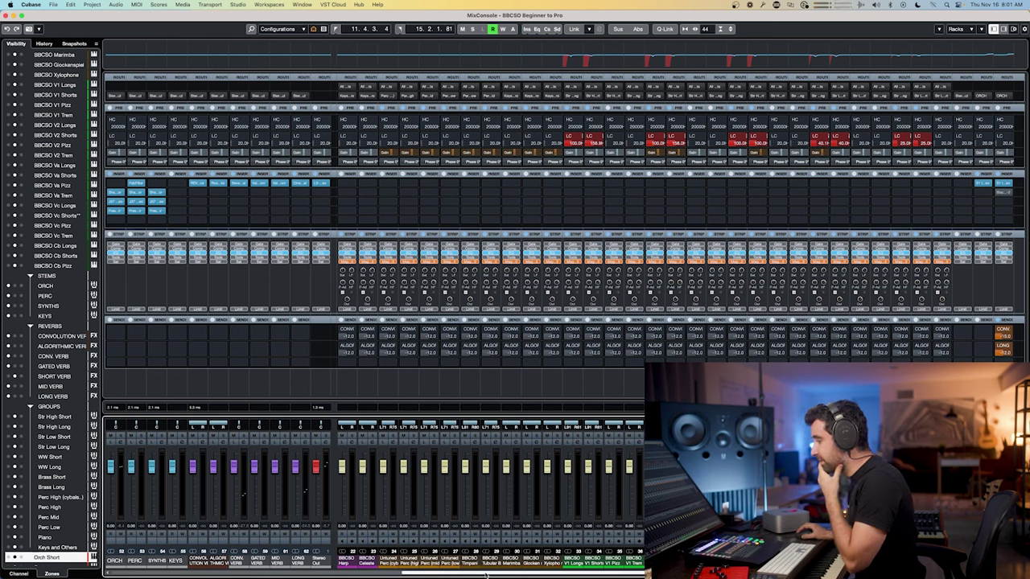
{"action": "left_click_drag", "start_coordinate": [490, 573], "coordinate": [309, 573]}
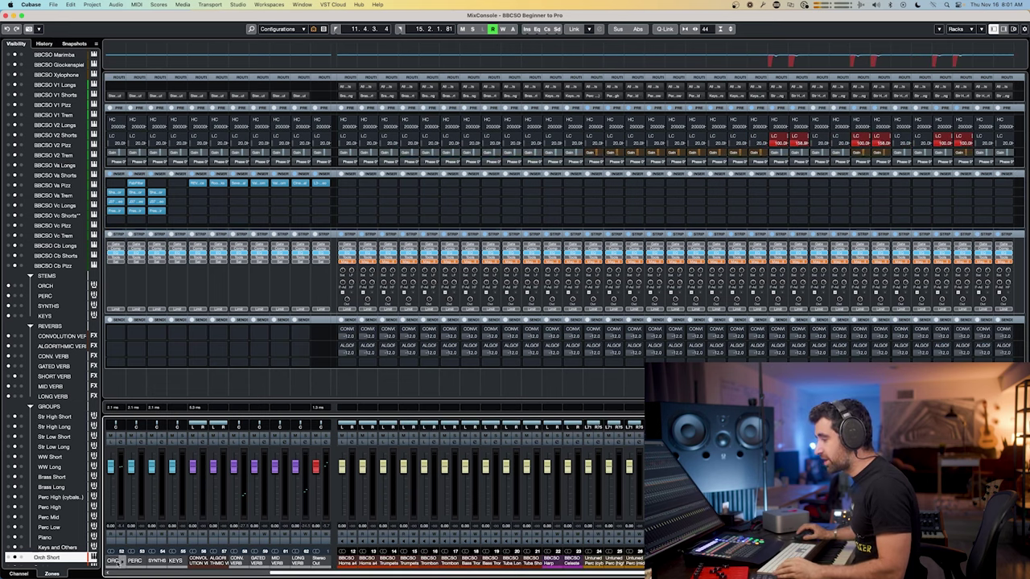
{"action": "left_click", "coordinate": [116, 560]}
{"action": "left_click", "coordinate": [197, 561]}
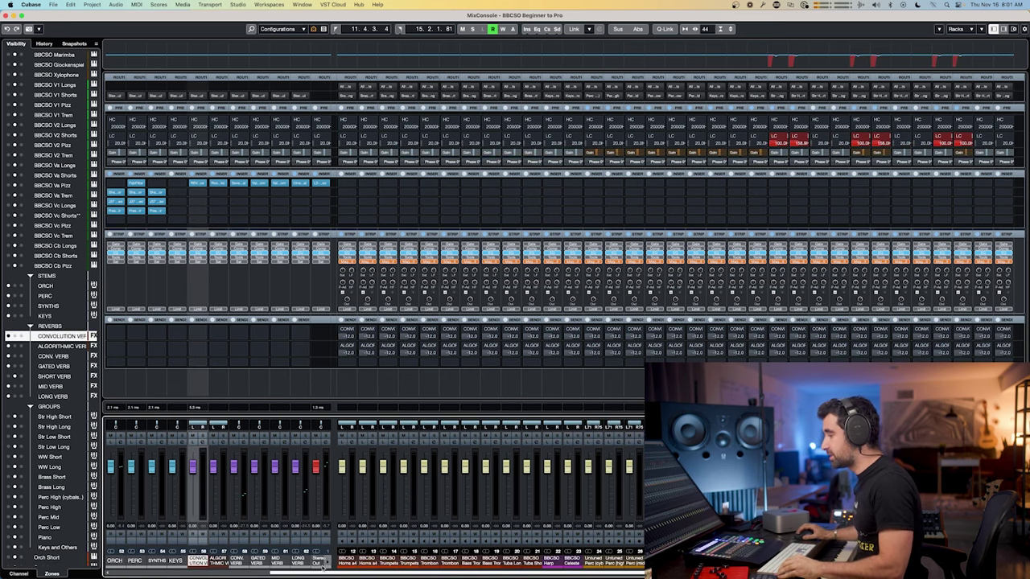
- Fix the SHORT VERB channel in the MixConsole zone that already holds the other reverb channels
{"action": "left_click_drag", "start_coordinate": [320, 574], "coordinate": [579, 573]}
{"action": "left_click", "coordinate": [54, 375]}
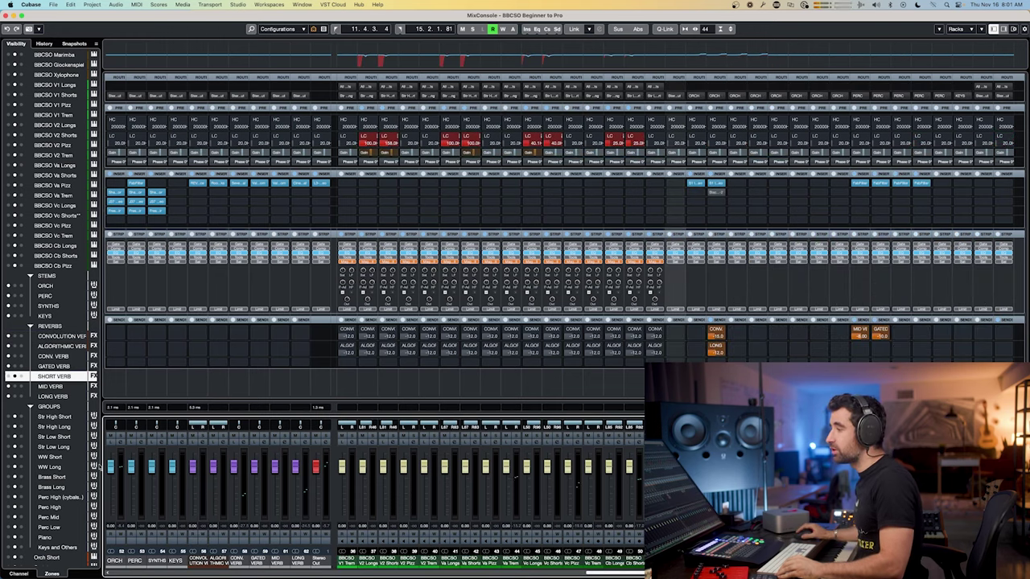
{"action": "left_click", "coordinate": [8, 376]}
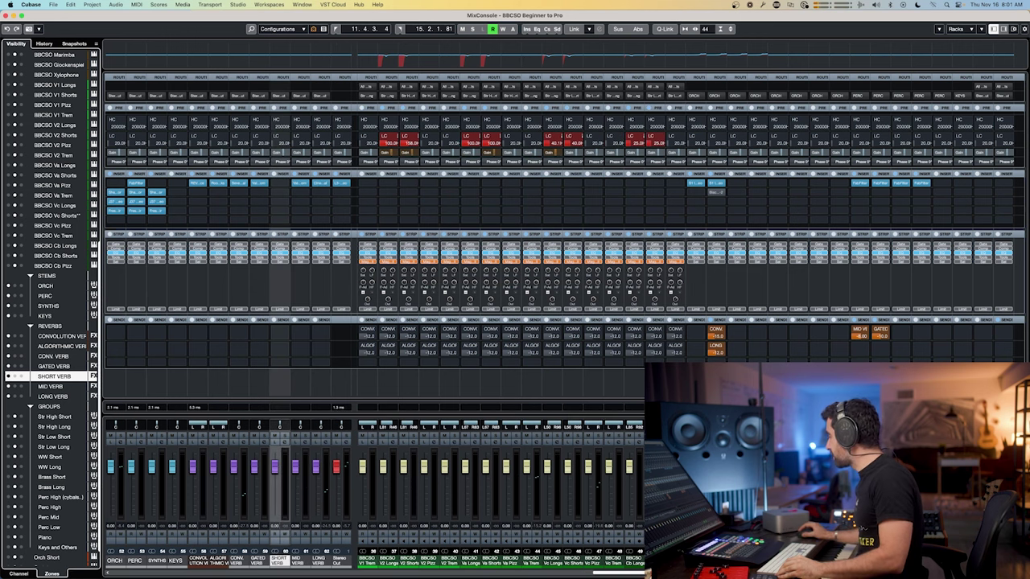
- Duplicate the Str High Short group track in the Project window
{"action": "left_click", "coordinate": [54, 417]}
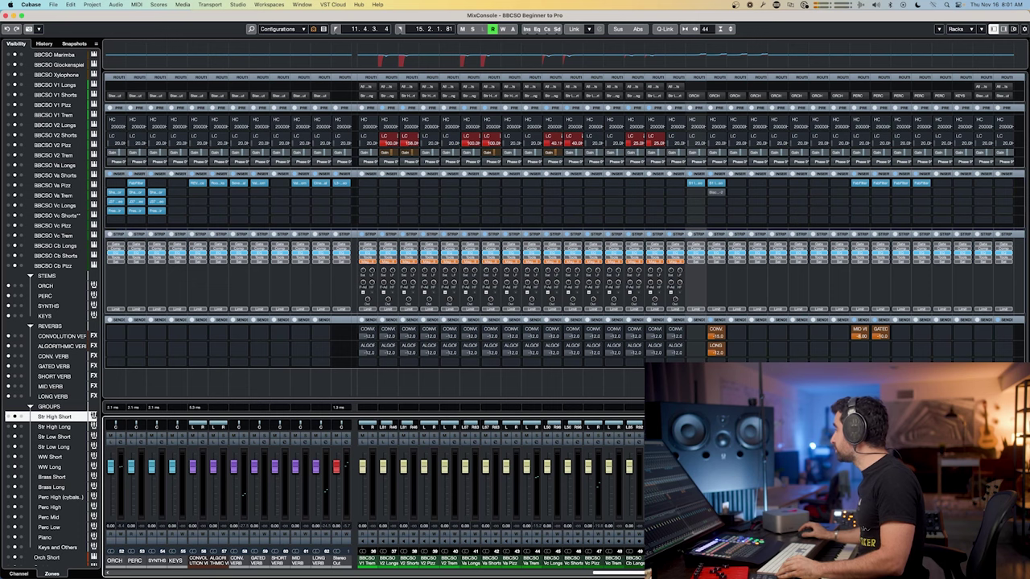
{"action": "right_click", "coordinate": [694, 349]}
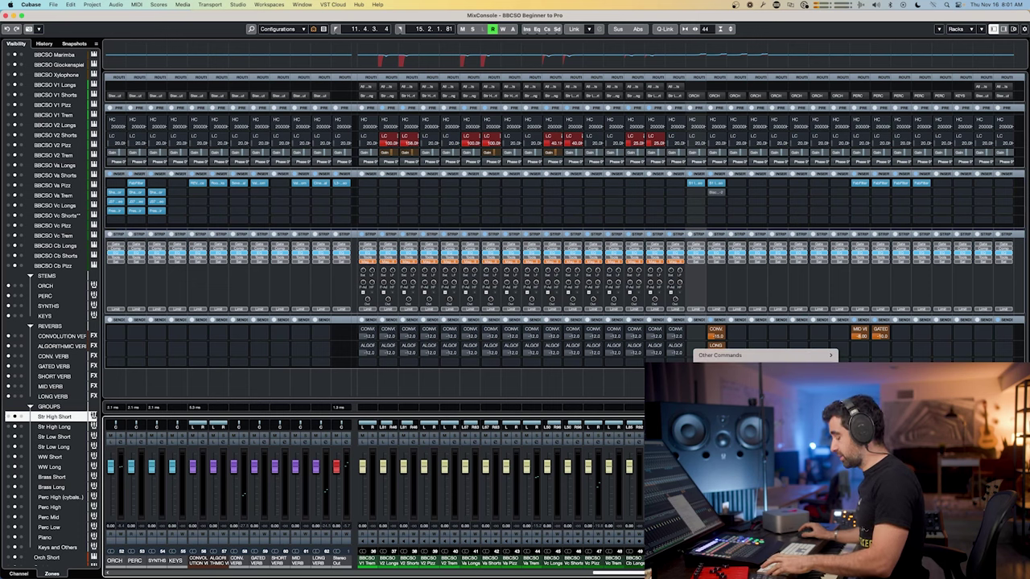
{"action": "key", "text": "F3"}
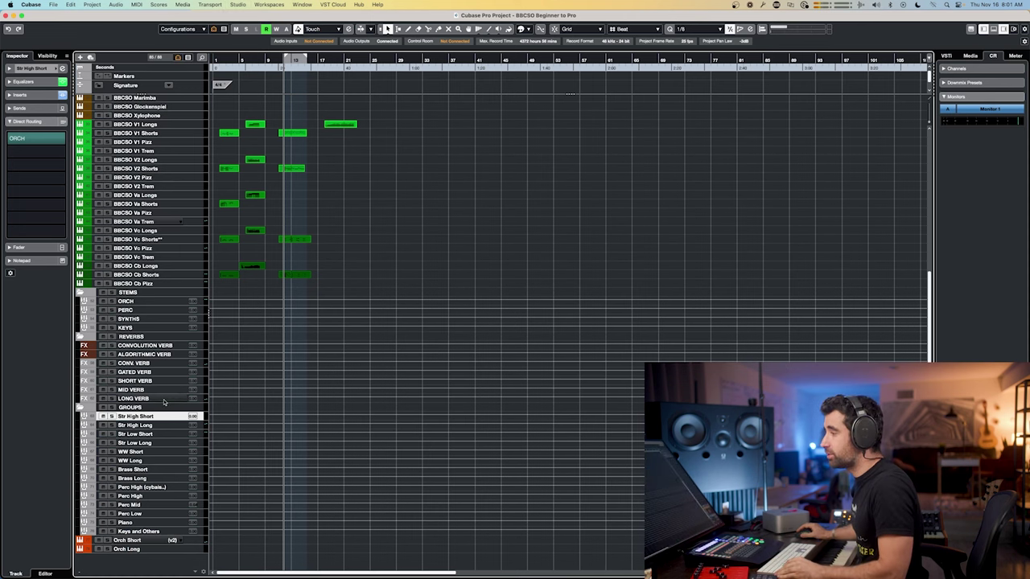
{"action": "right_click", "coordinate": [146, 419]}
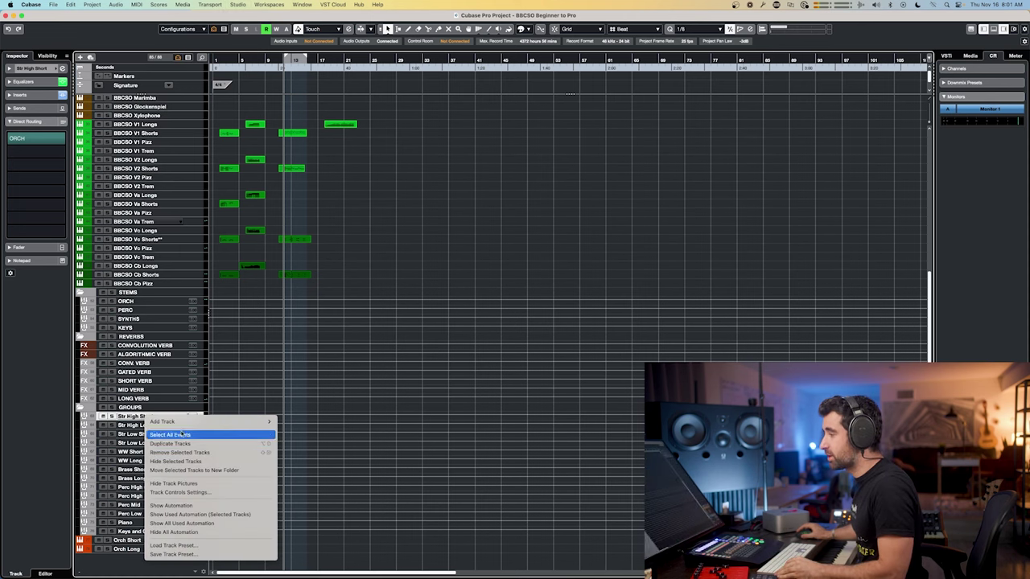
{"action": "left_click", "coordinate": [186, 444]}
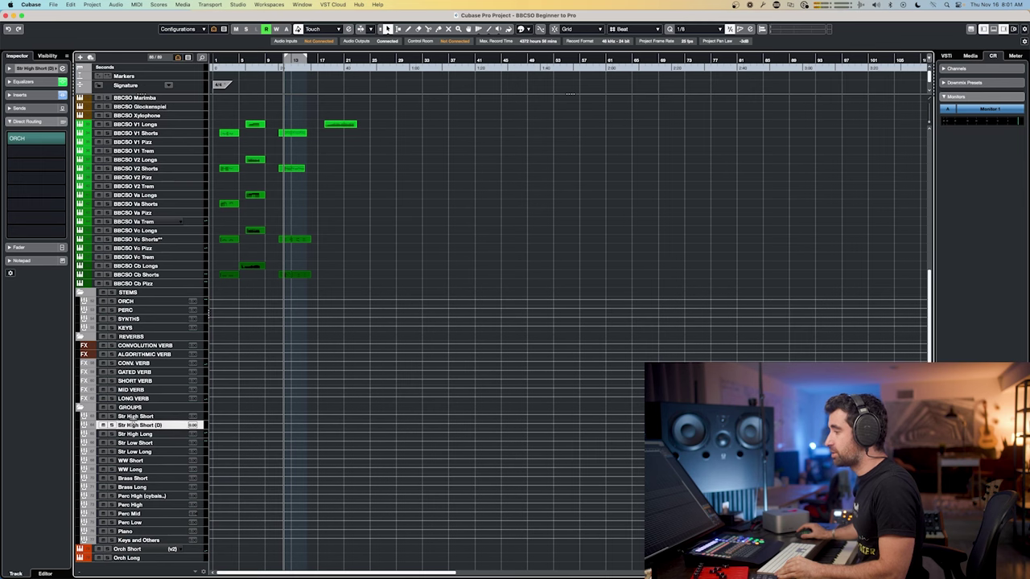
- Move the duplicated group above Str High Short in the GROUPS folder and rename it Ensembles
{"action": "left_click_drag", "start_coordinate": [132, 426], "coordinate": [133, 416]}
{"action": "double_click", "coordinate": [134, 416]}
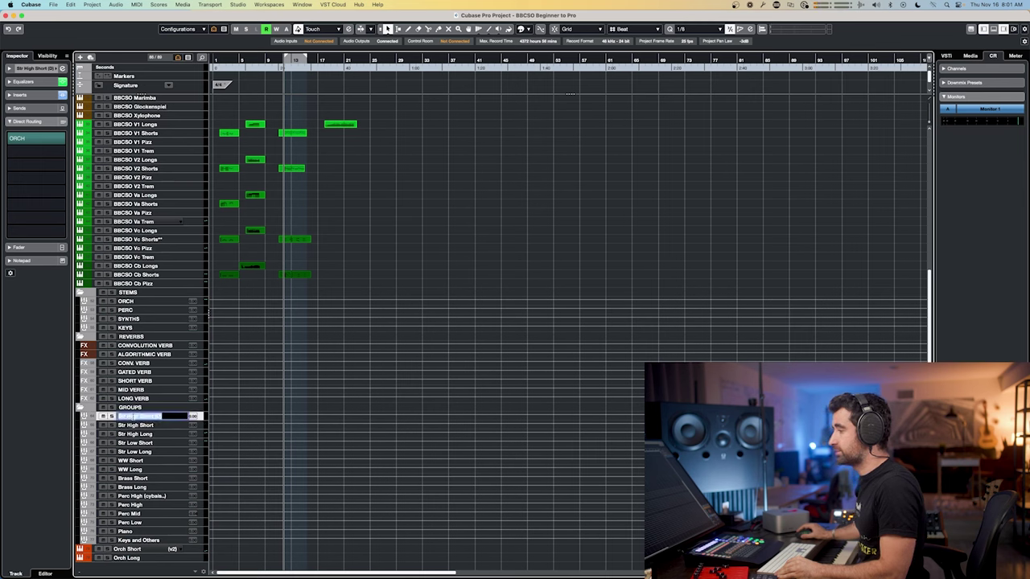
{"action": "type", "text": "Ensembles"}
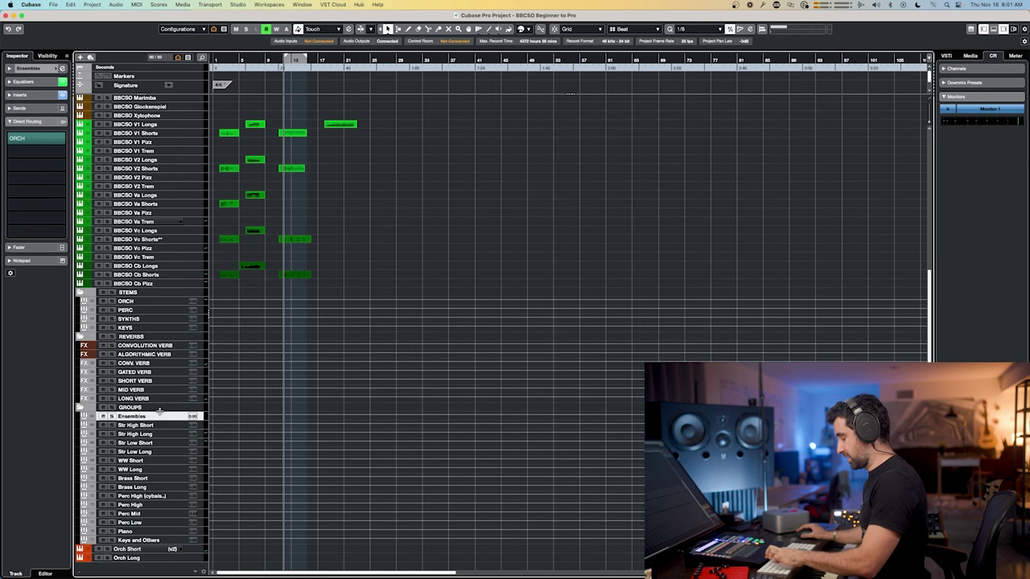
{"action": "key", "text": "Return"}
- In the MixConsole, set the Ensembles group's output to ORCH and remove its insert effect
{"action": "key", "text": "F3"}
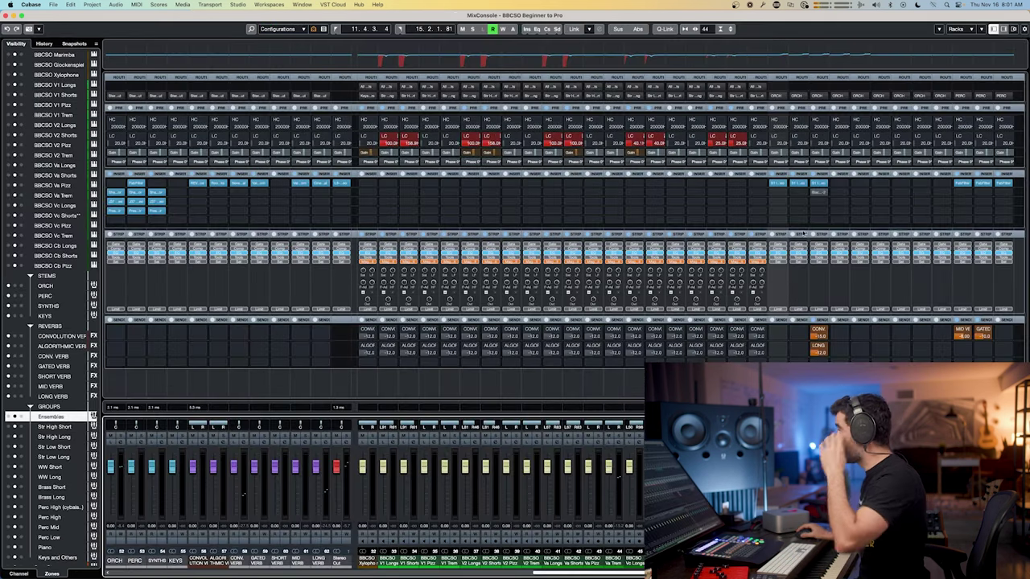
{"action": "left_click", "coordinate": [786, 99]}
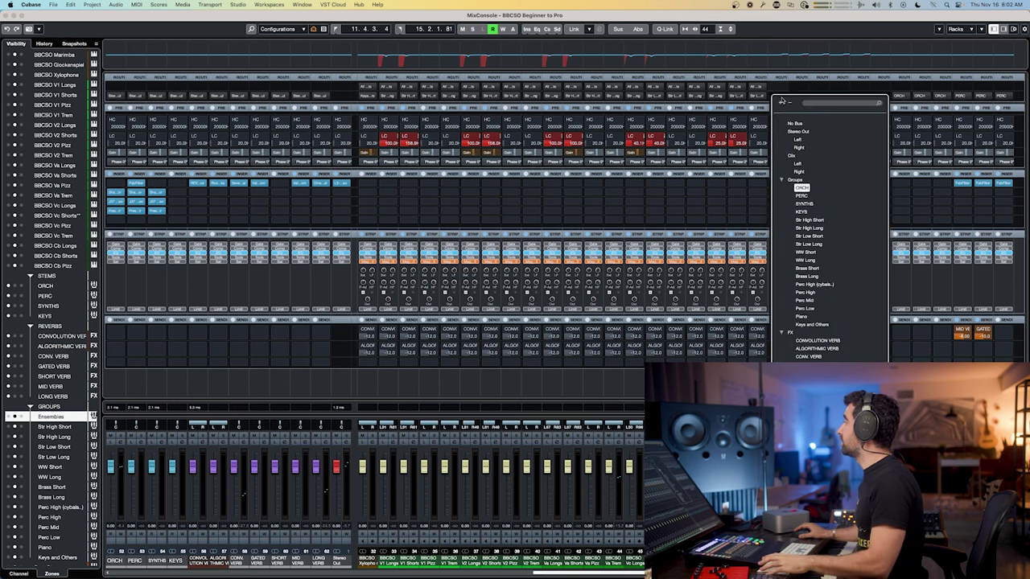
{"action": "left_click", "coordinate": [801, 188], "text": "alt"}
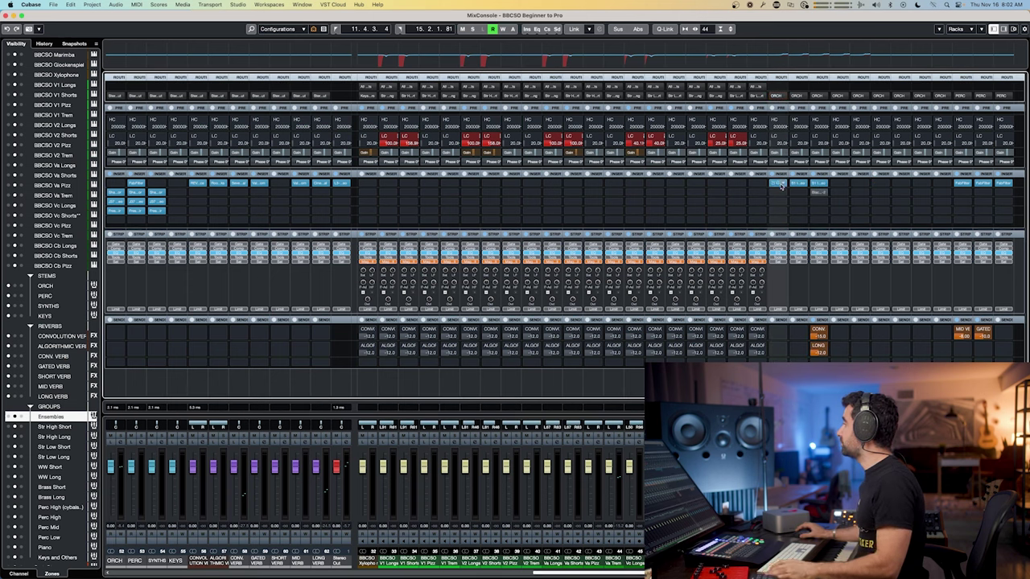
{"action": "left_click", "coordinate": [775, 185]}
{"action": "key", "text": "Escape"}
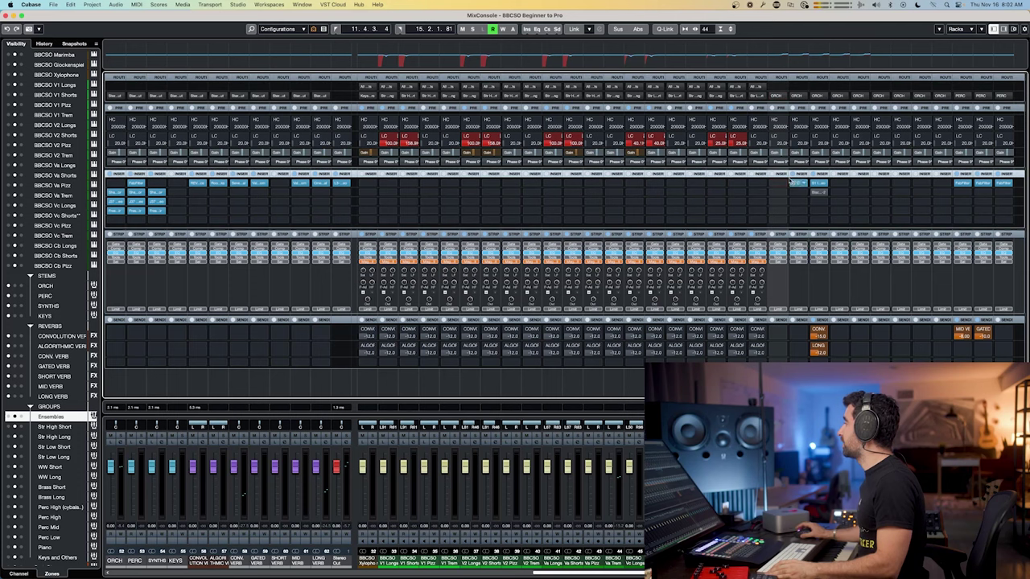
- Enable the Ensembles channel strip module used on the BBCSO channels and switch off all of the group's EQ bands
{"action": "left_click", "coordinate": [780, 268]}
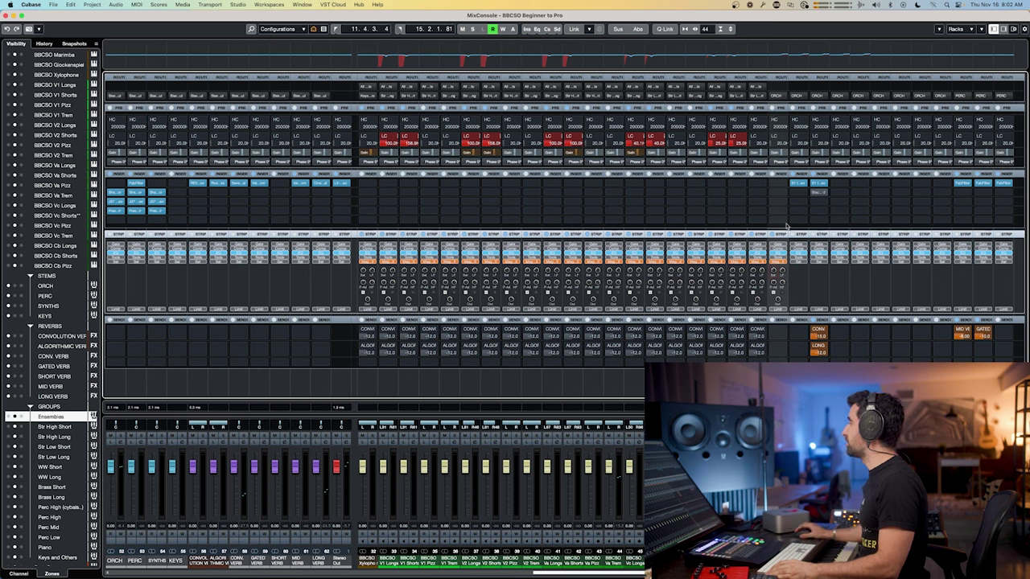
{"action": "key", "text": "e"}
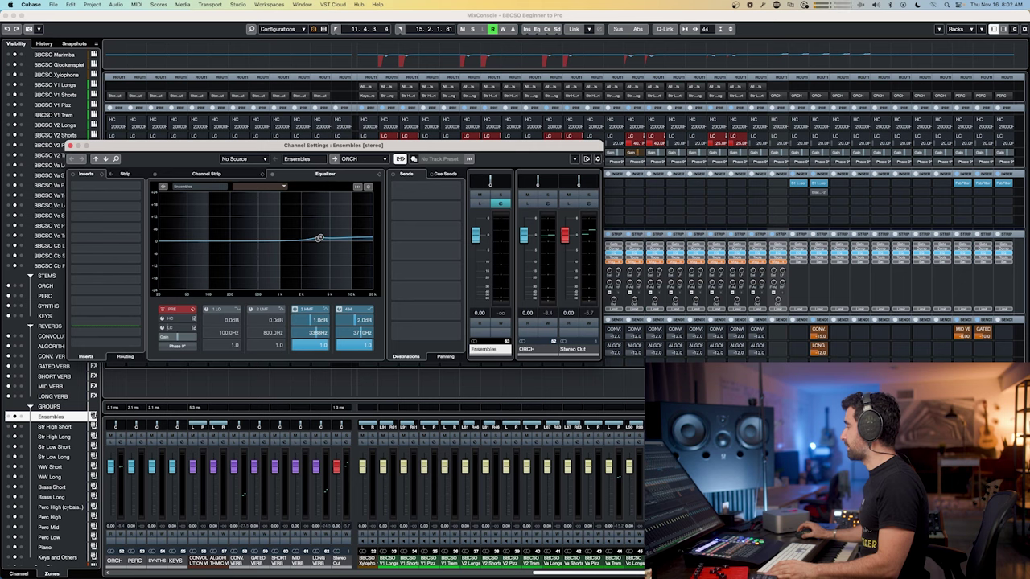
{"action": "left_click", "coordinate": [308, 245]}
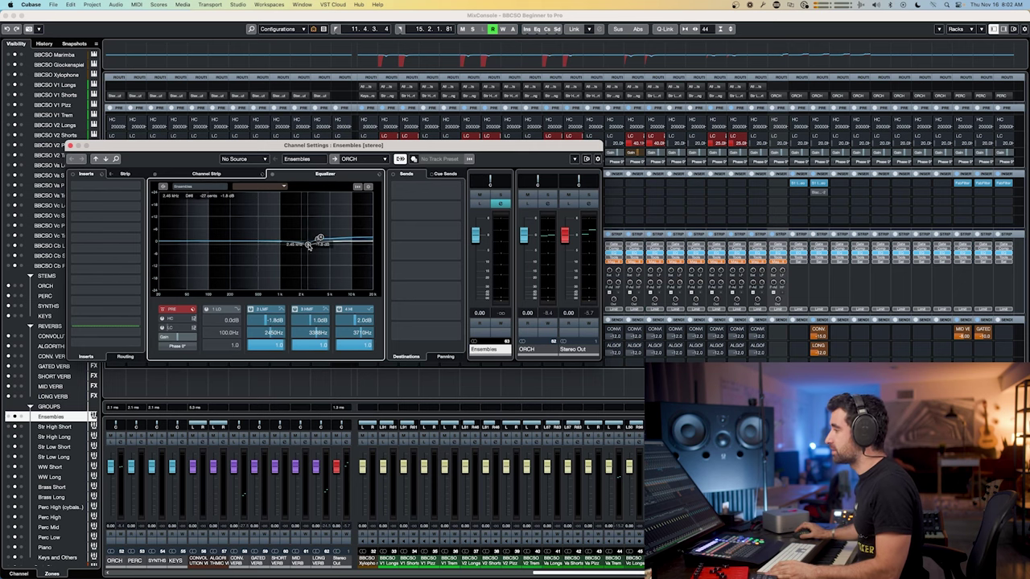
{"action": "left_click", "coordinate": [267, 313]}
{"action": "left_click", "coordinate": [295, 310]}
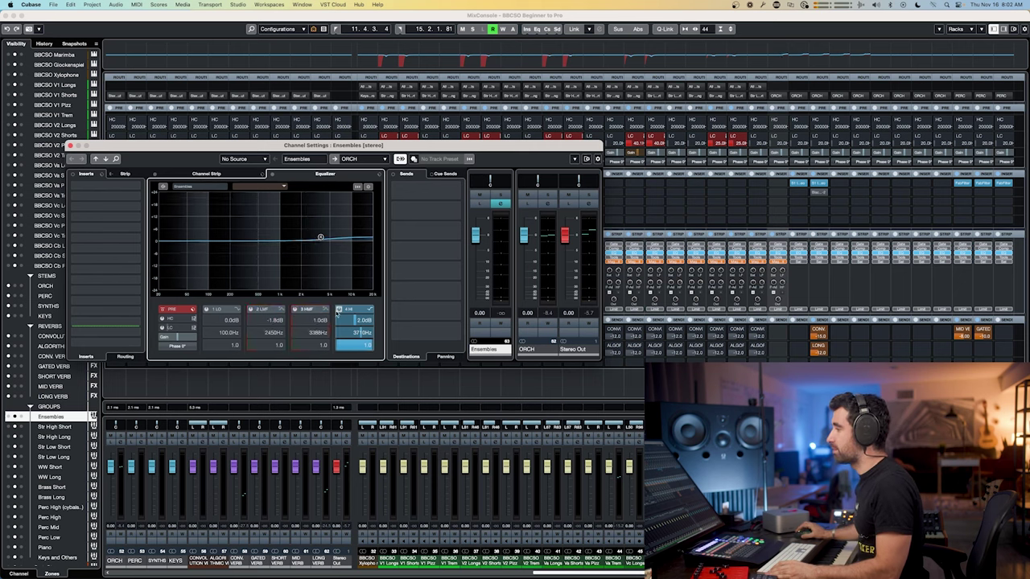
{"action": "left_click", "coordinate": [339, 310]}
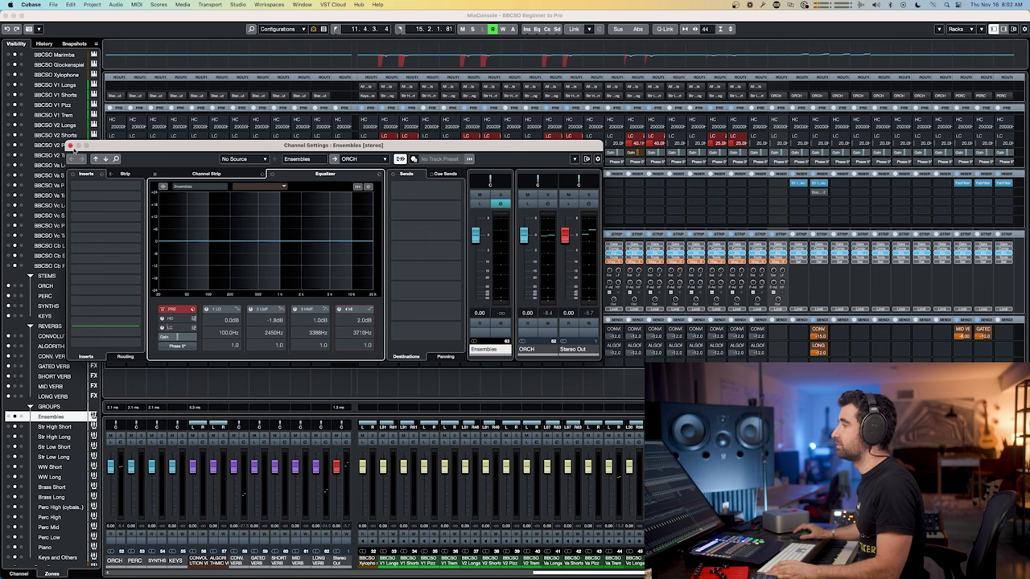
{"action": "left_click", "coordinate": [71, 146]}
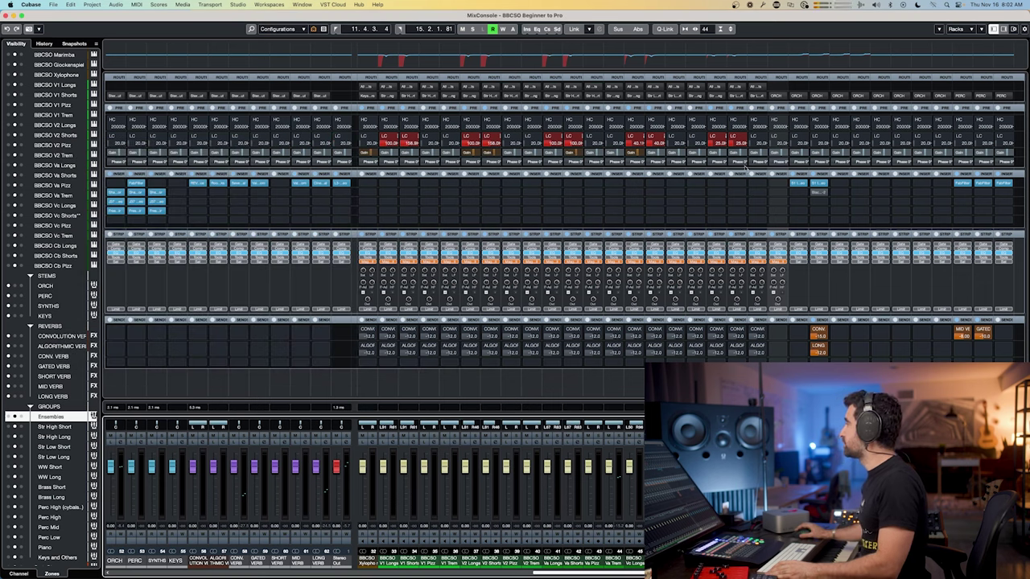
- In the Project window, route the Orch Short track's output to the Ensembles group
{"action": "key", "text": "F3"}
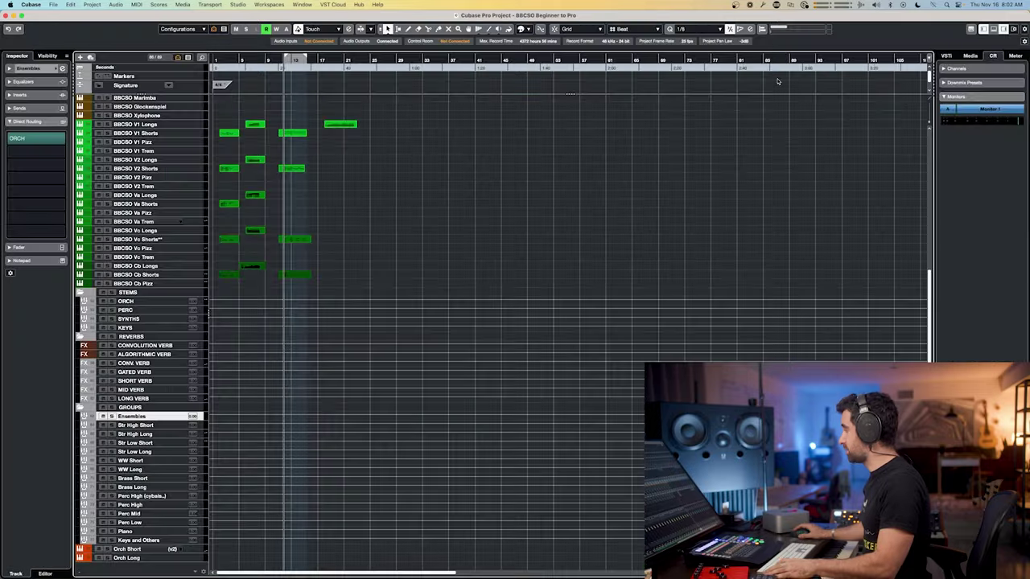
{"action": "left_click", "coordinate": [131, 548]}
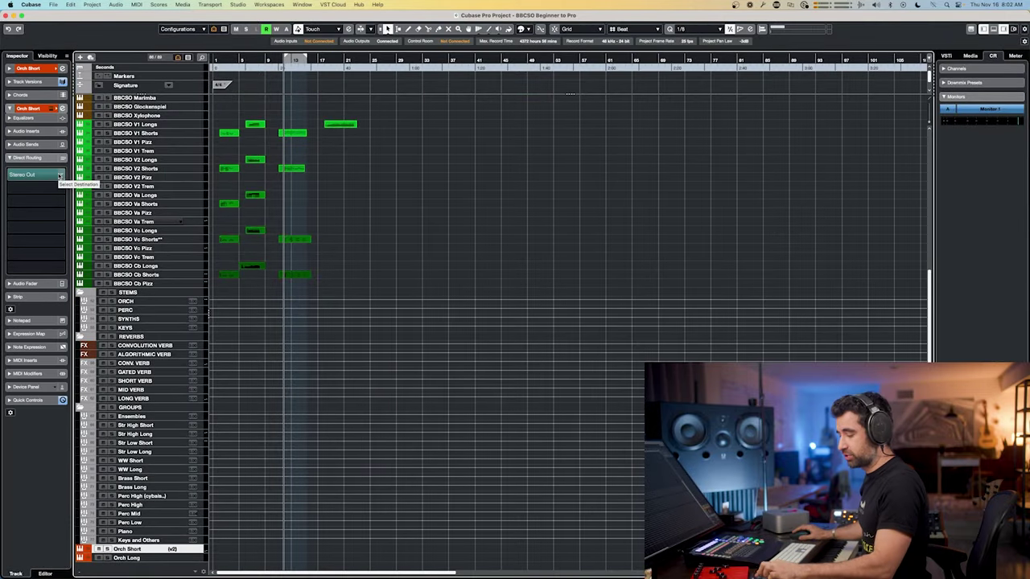
{"action": "left_click", "coordinate": [60, 176]}
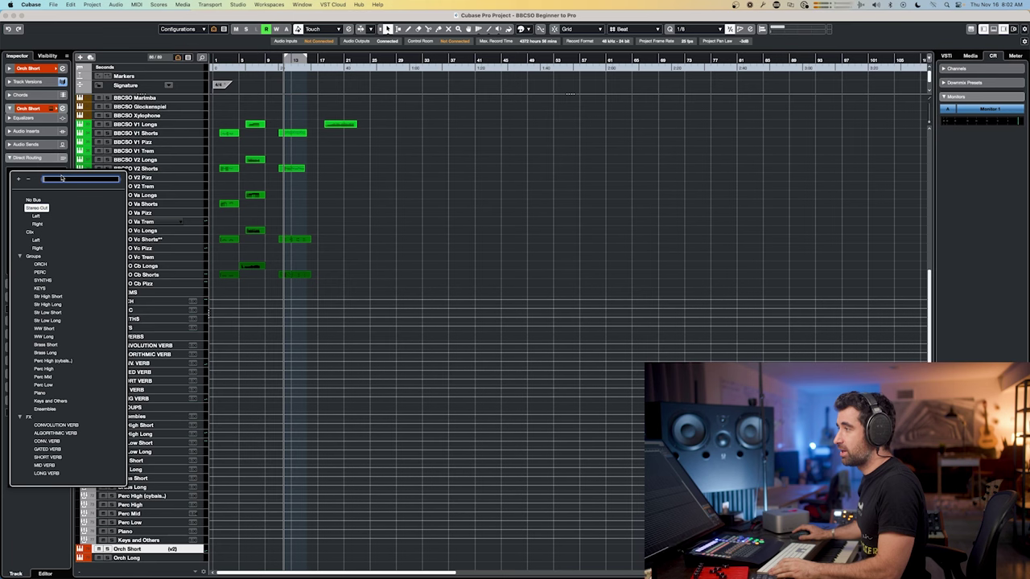
{"action": "left_click", "coordinate": [47, 408]}
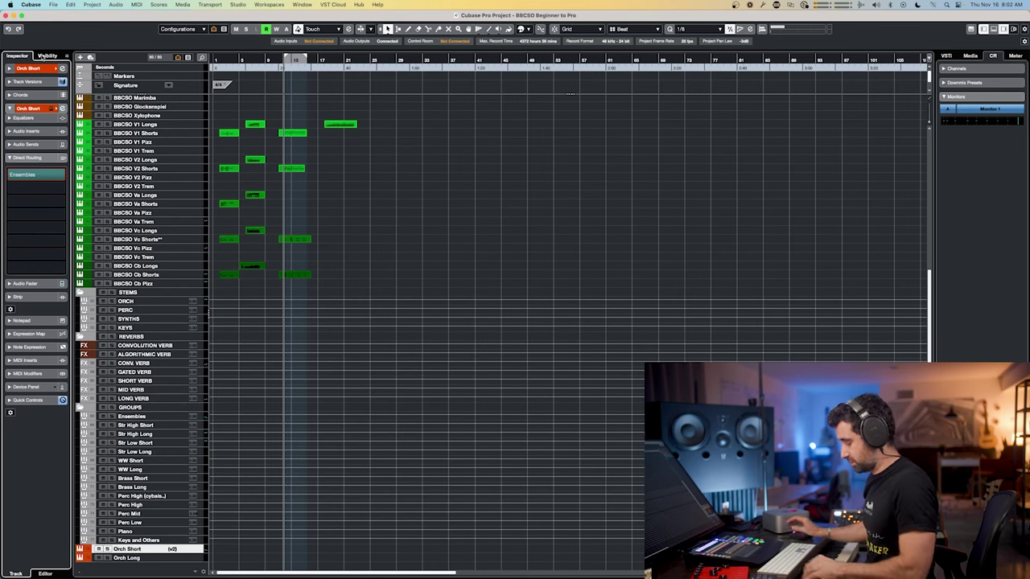
{"action": "key", "text": "e"}
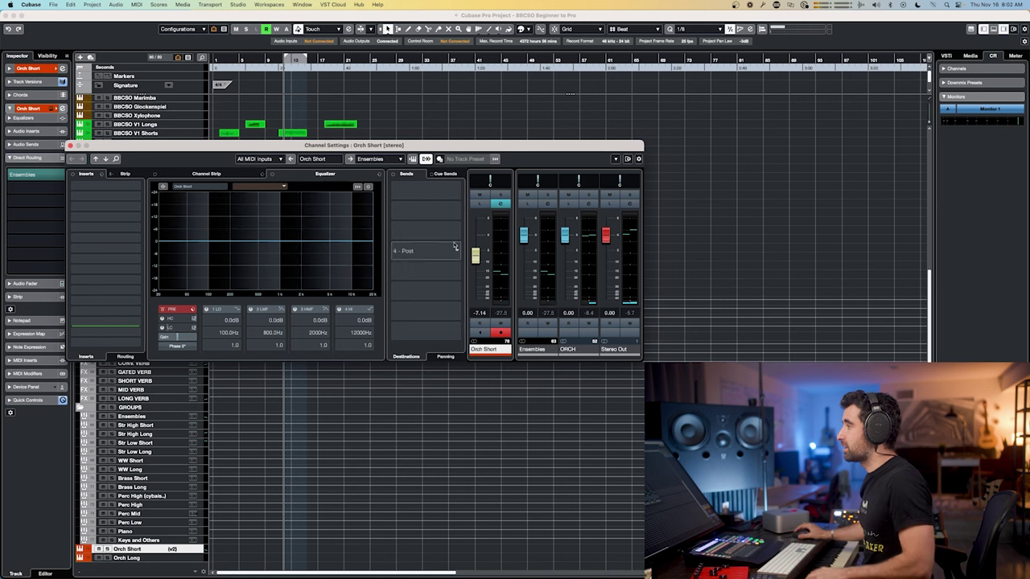
{"action": "mouse_move", "coordinate": [189, 339]}
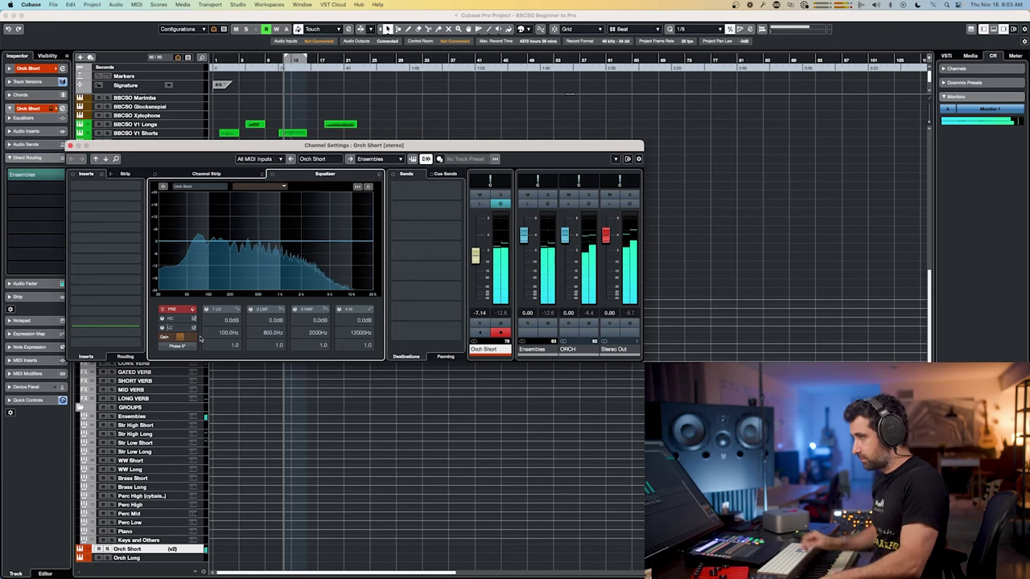
{"action": "left_click_drag", "start_coordinate": [201, 146], "coordinate": [404, 147]}
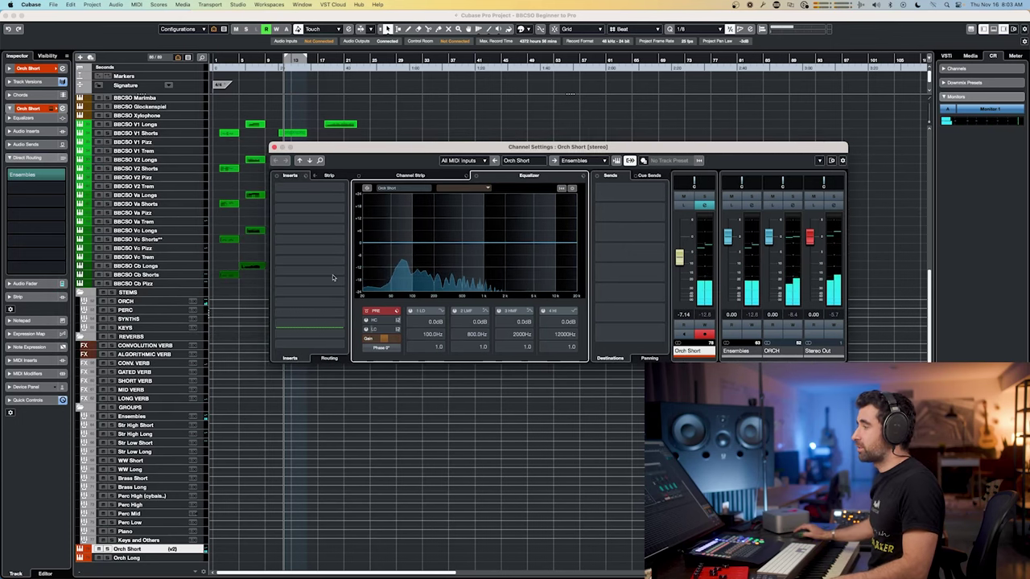
- Open Orch Short's HALion Sonic, solo the Strings High Ensemble slot to audition it, and place the window beside the track list
{"action": "key", "text": "Return"}
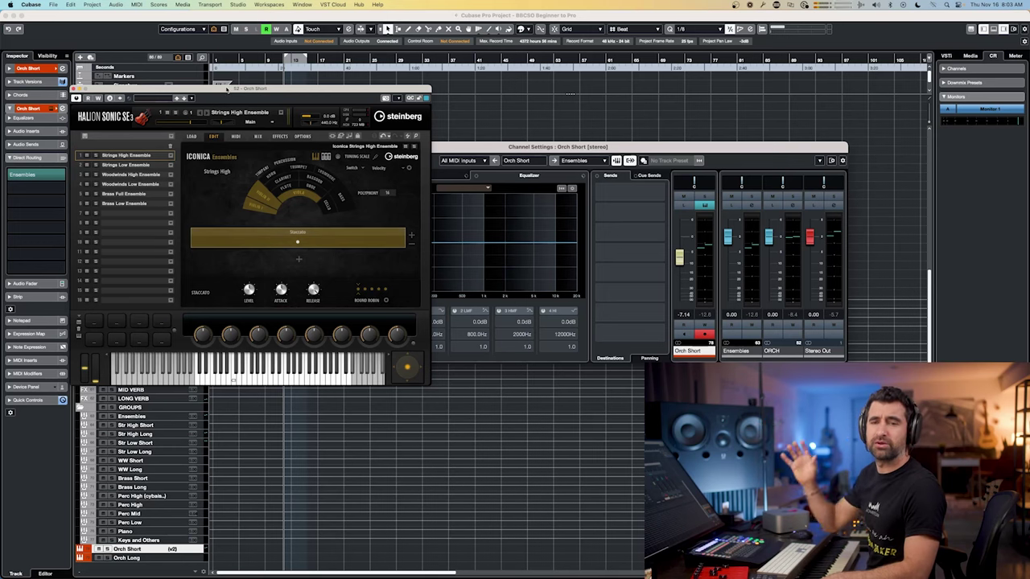
{"action": "left_click_drag", "start_coordinate": [227, 89], "coordinate": [261, 98]}
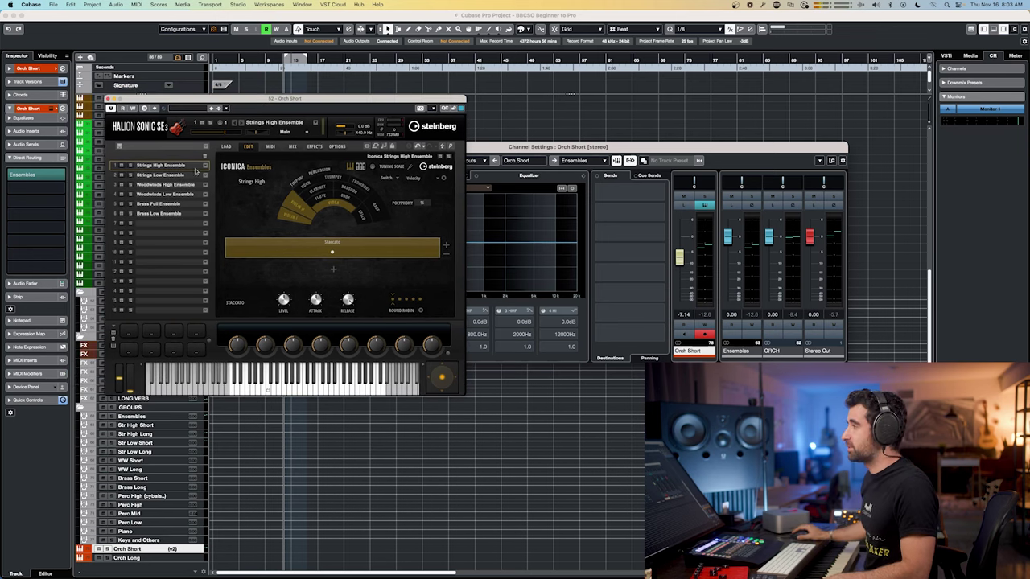
{"action": "left_click", "coordinate": [130, 165]}
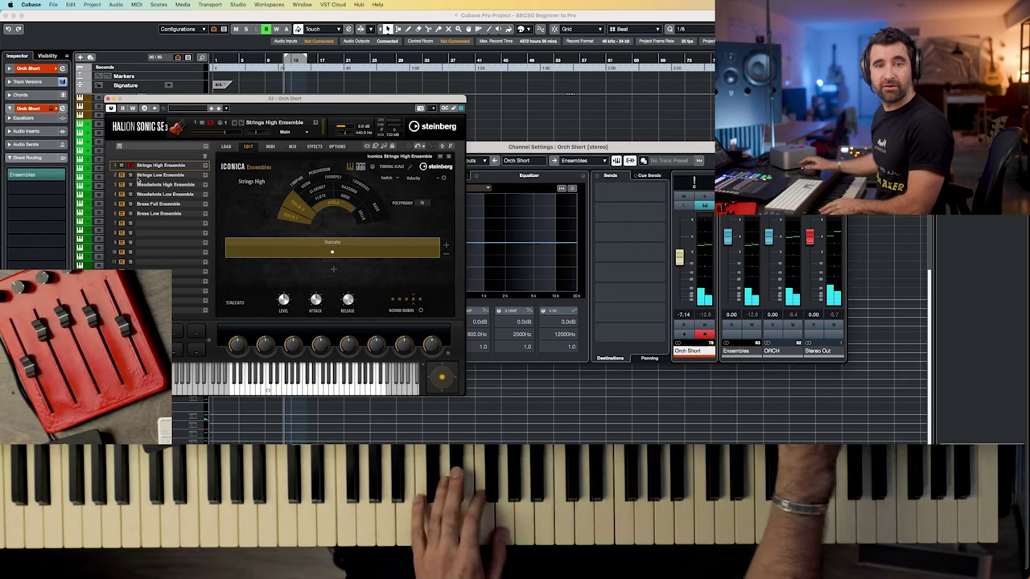
{"action": "left_click_drag", "start_coordinate": [289, 98], "coordinate": [467, 91]}
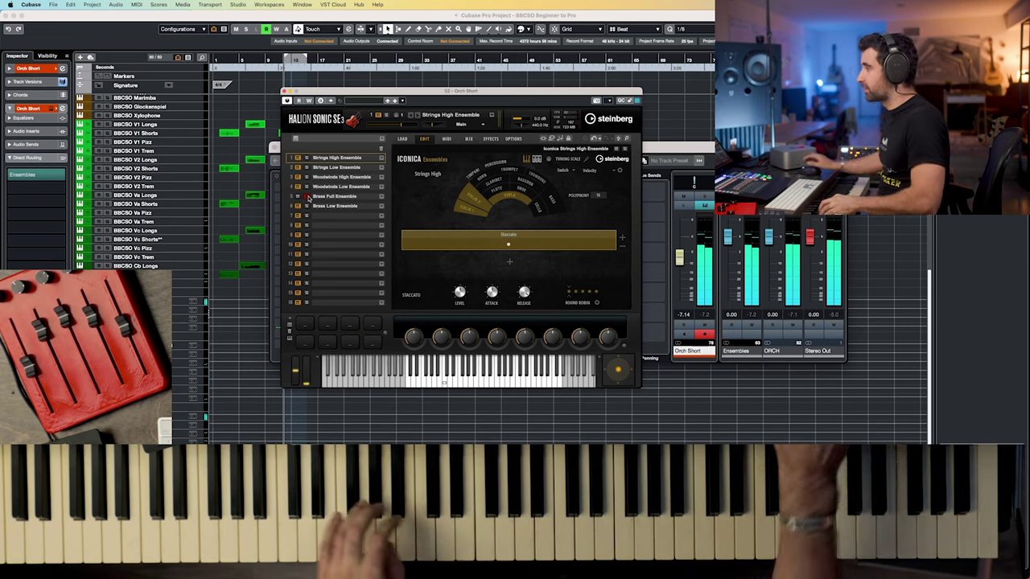
- Audition Orch Short's Brass Low Ensemble slot on its own and show all slot levels on HALion Sonic's mix page
{"action": "left_click", "coordinate": [305, 206]}
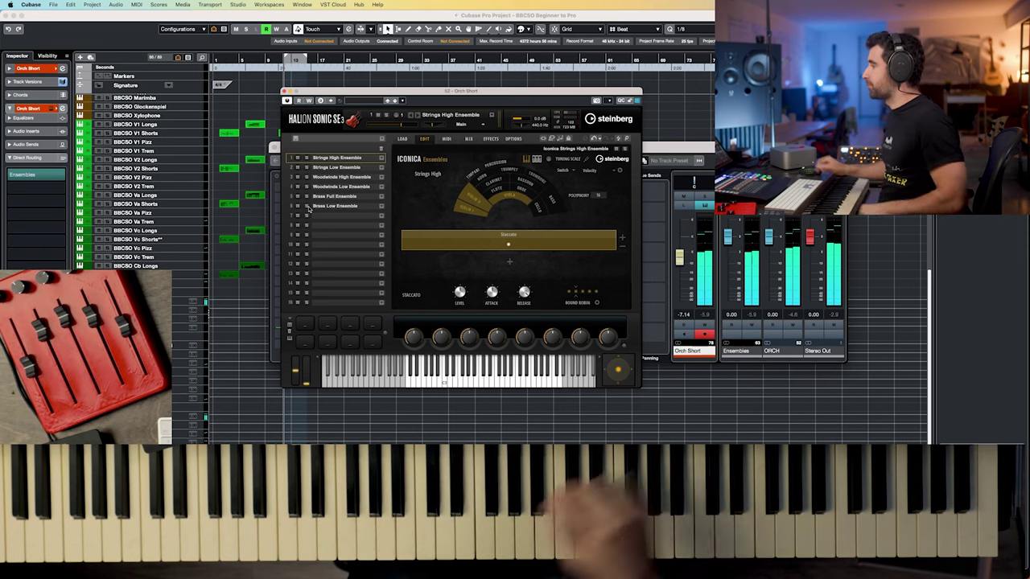
{"action": "left_click", "coordinate": [465, 139]}
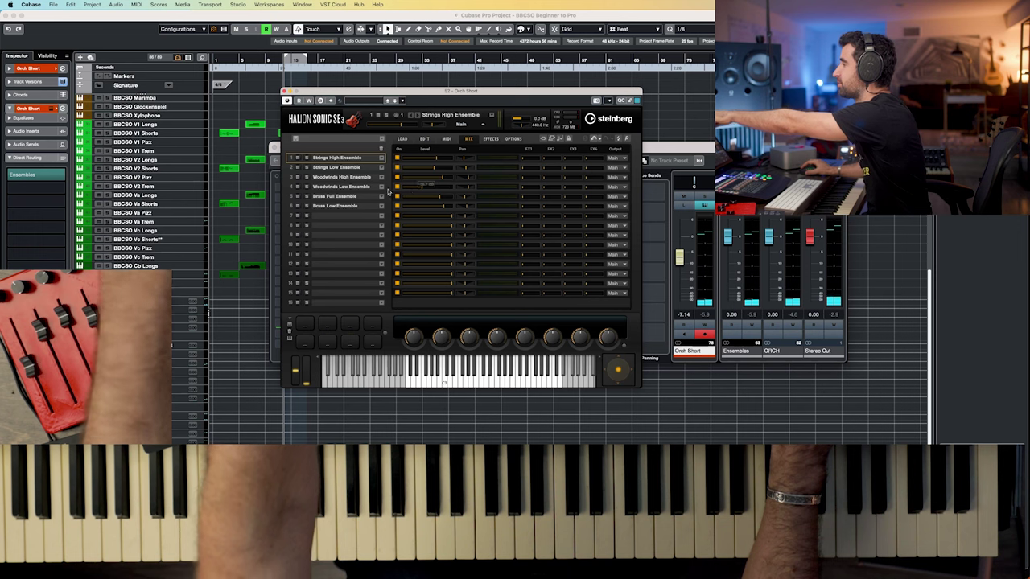
{"action": "mouse_move", "coordinate": [430, 188]}
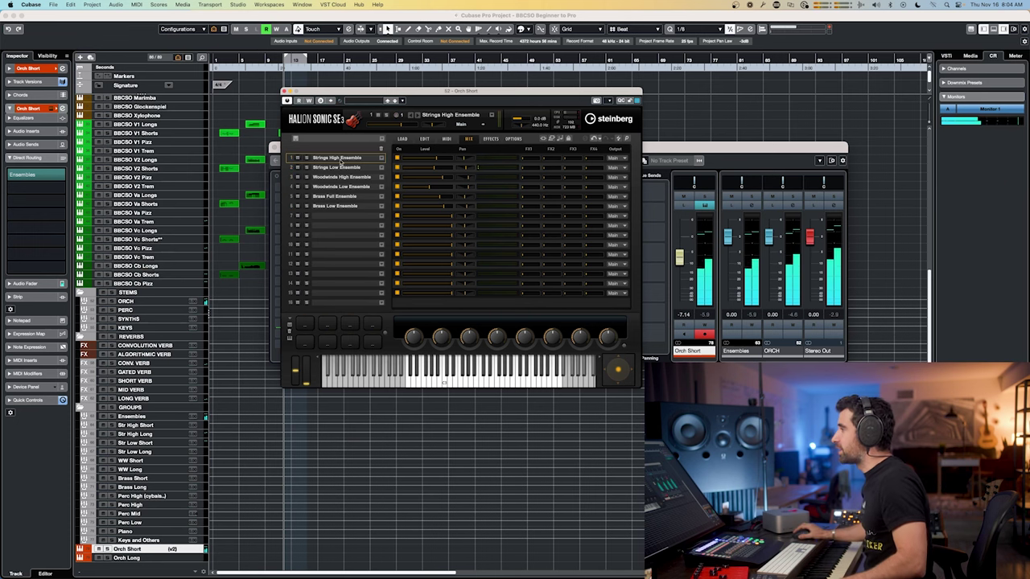
- Examine the Strings High microphone mix and the Woodwinds High and Strings Low articulations, and close the HALion Sonic and channel settings windows
{"action": "left_click", "coordinate": [407, 140]}
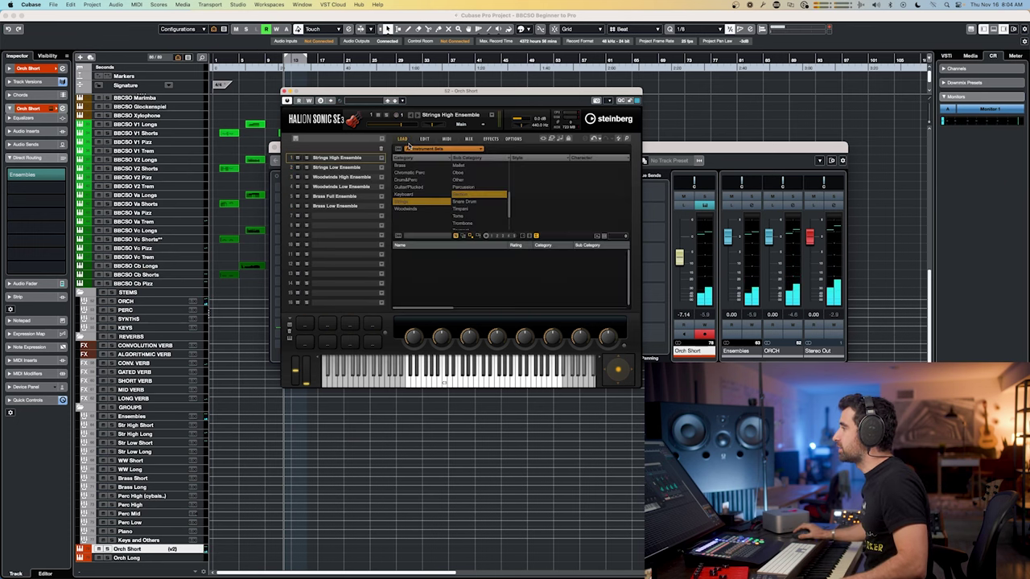
{"action": "left_click", "coordinate": [424, 139]}
{"action": "left_click", "coordinate": [536, 160]}
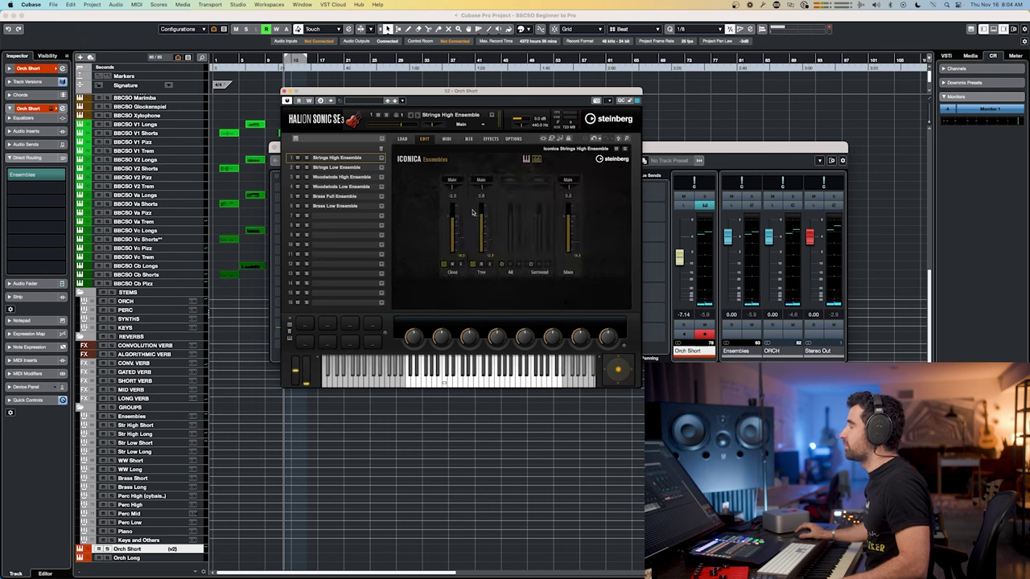
{"action": "left_click", "coordinate": [347, 176]}
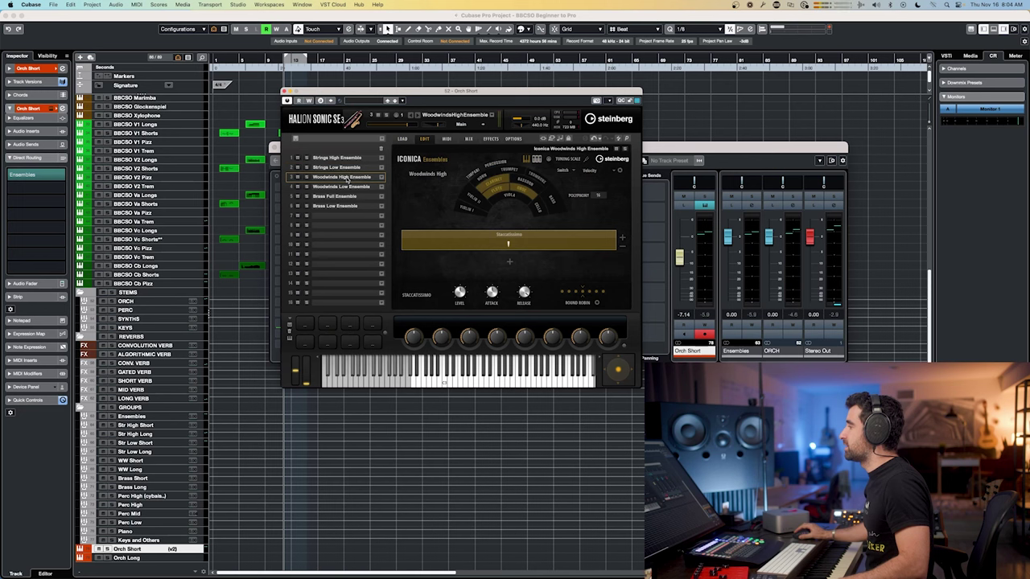
{"action": "left_click", "coordinate": [345, 168]}
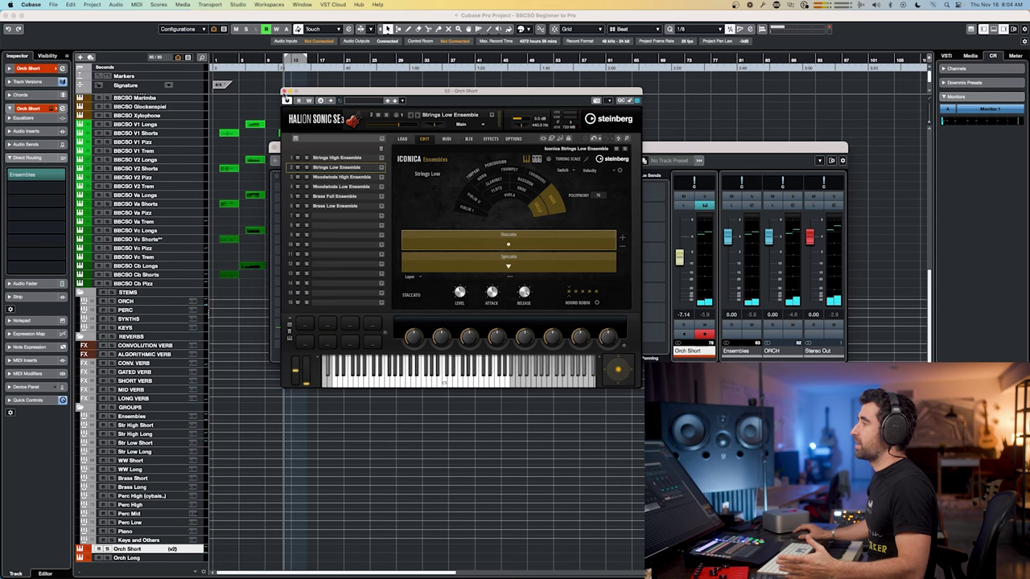
{"action": "left_click", "coordinate": [283, 92]}
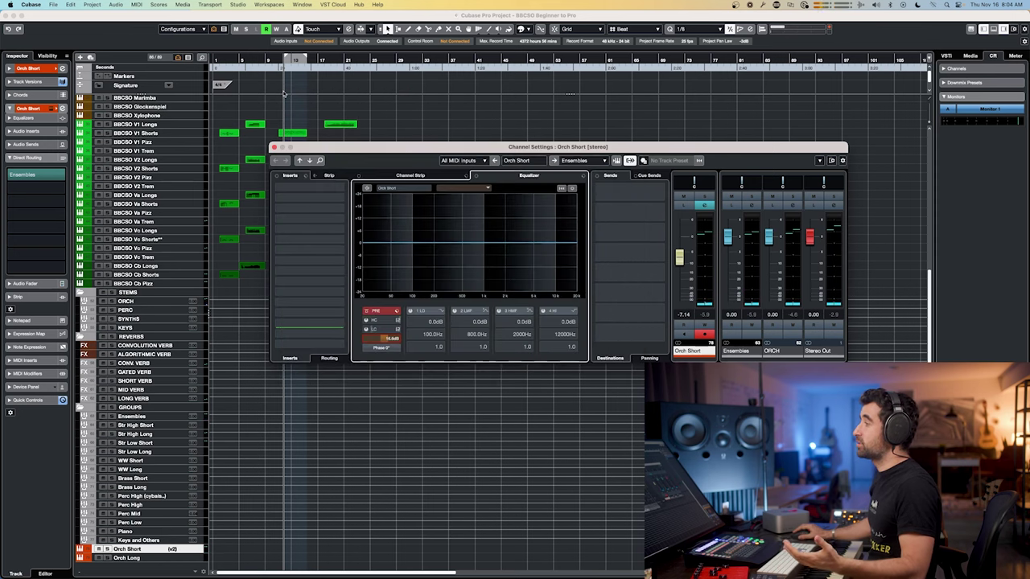
{"action": "left_click", "coordinate": [273, 147]}
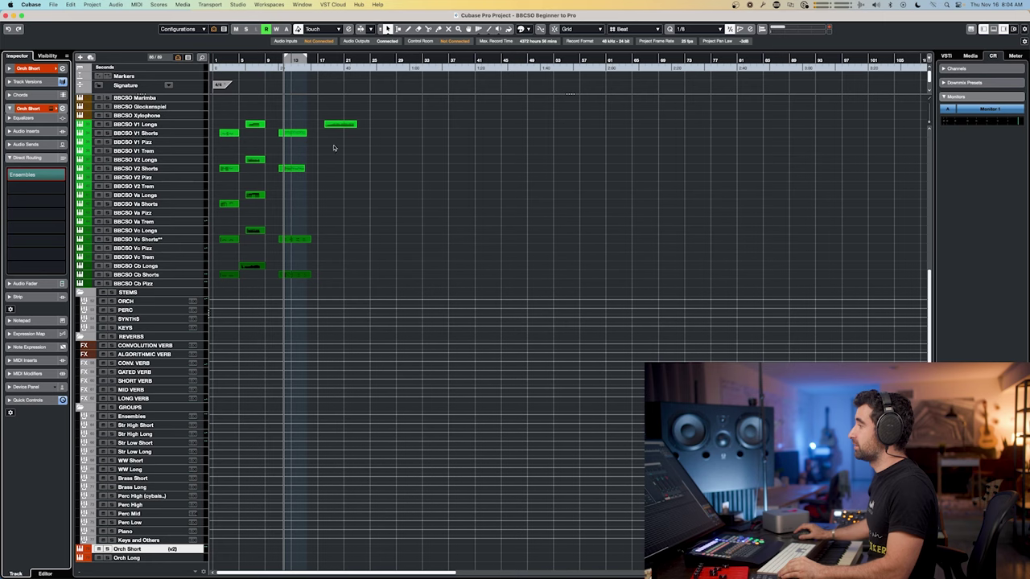
- Zoom in on the orchestral passage from bar 11, and raise the threshold of the Stereo Out's L3-LL Multimaximizer in the MixConsole
{"action": "scroll", "coordinate": [418, 178], "scroll_direction": "up", "scroll_amount": 10}
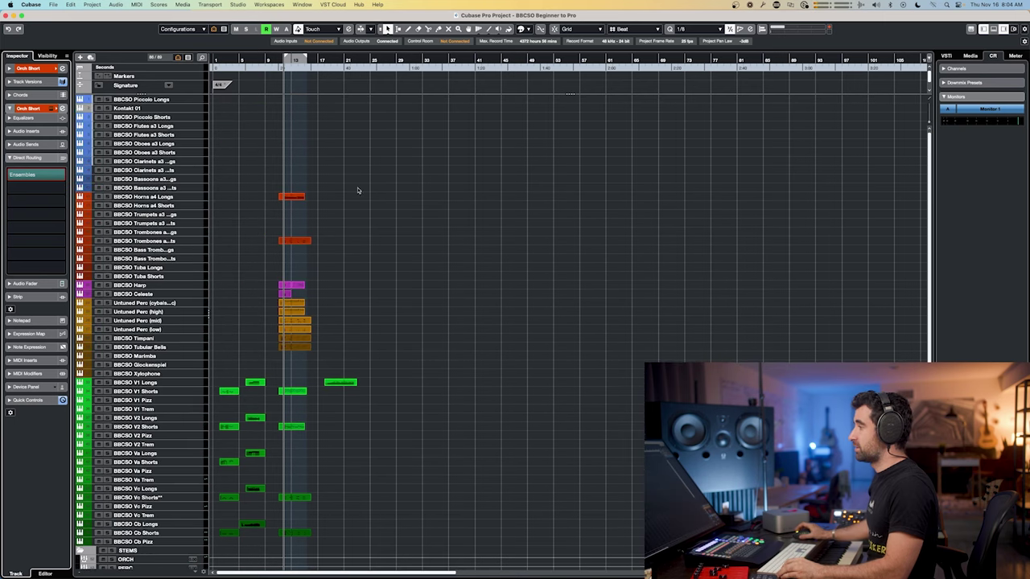
{"action": "key", "text": "h"}
{"action": "key", "text": "h"}
{"action": "key", "text": "h"}
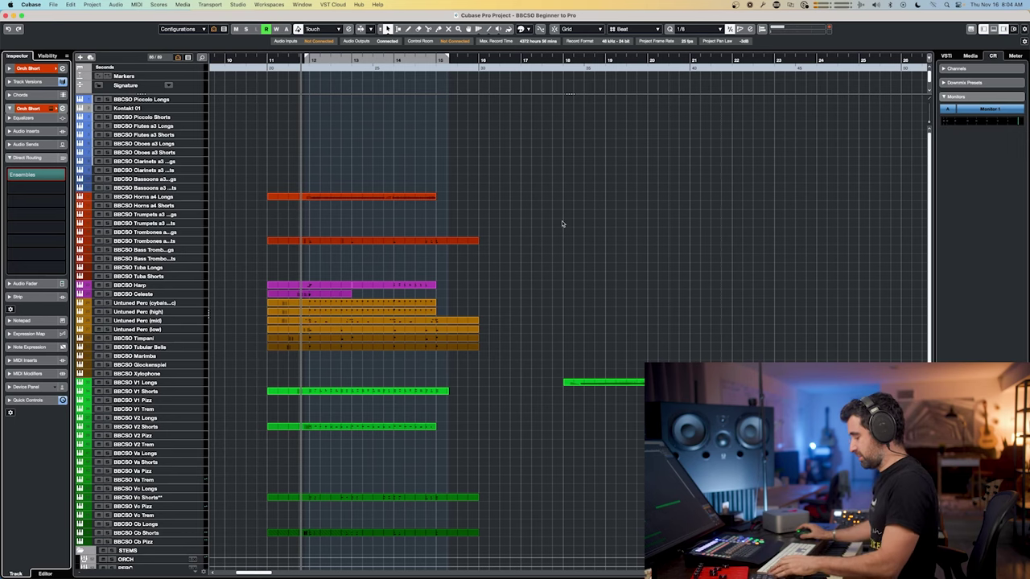
{"action": "key", "text": "F3"}
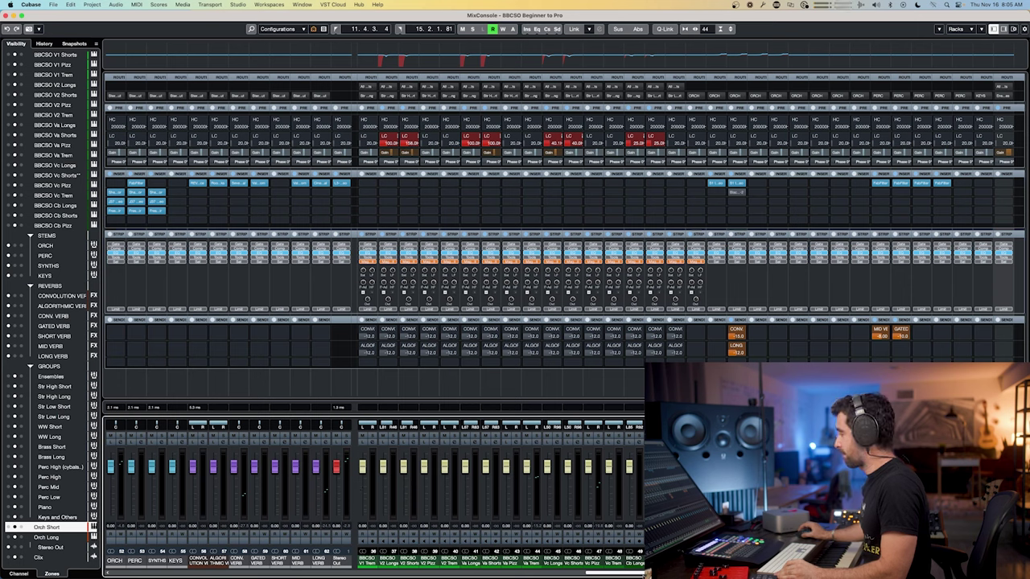
{"action": "scroll", "coordinate": [515, 241], "scroll_direction": "right", "scroll_amount": 1}
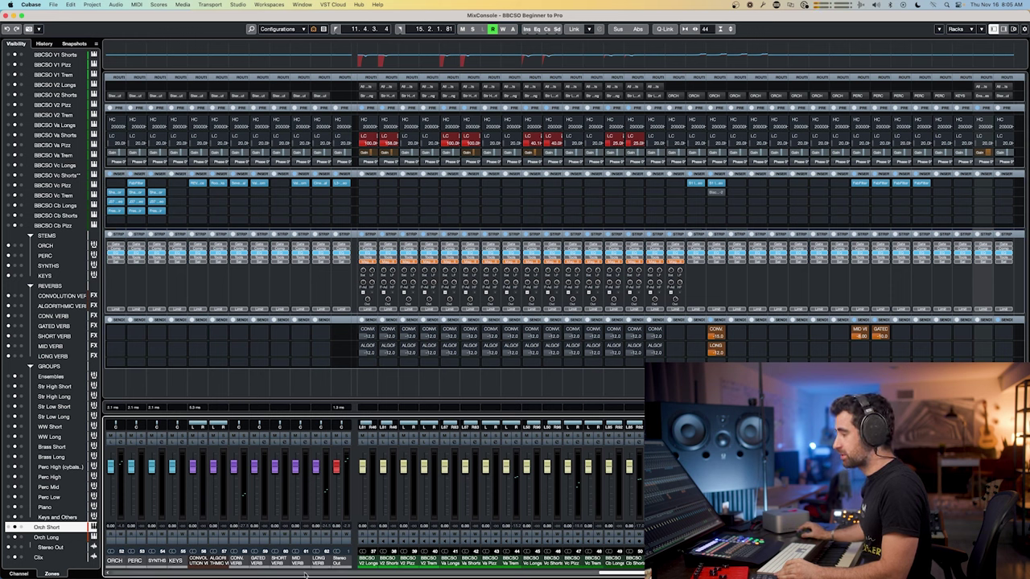
{"action": "left_click", "coordinate": [341, 184]}
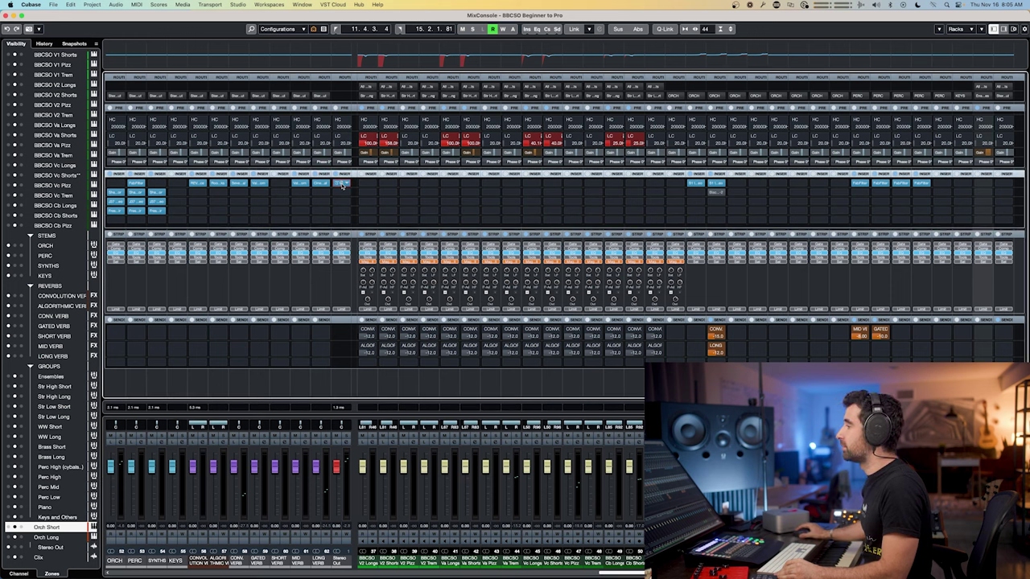
{"action": "left_click_drag", "start_coordinate": [738, 171], "coordinate": [739, 164]}
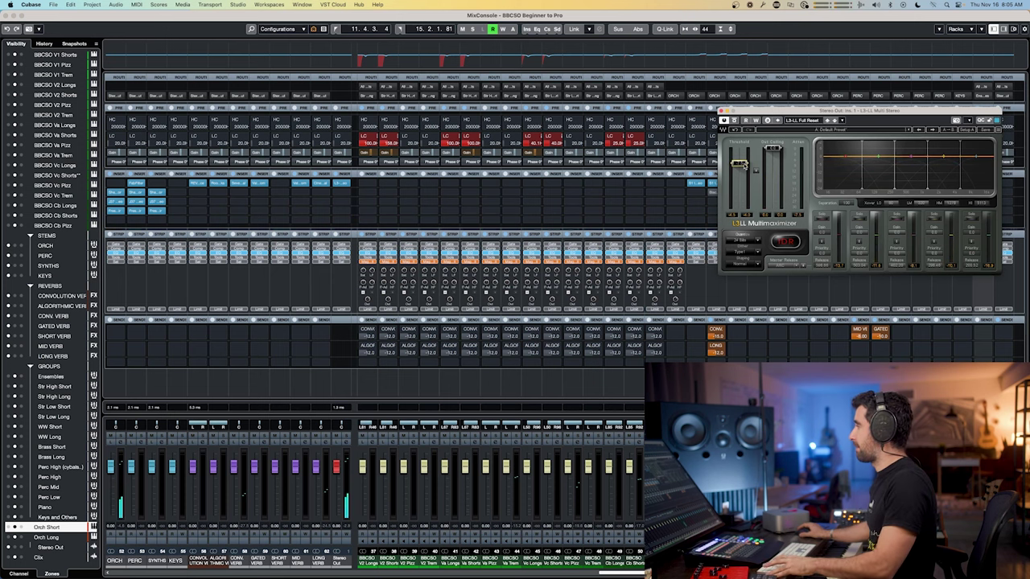
- Reopen the Stereo Out's L3-LL Multimaximizer over the Project window and fine-tune its threshold while playing the orchestral passage
{"action": "key", "text": "super+w"}
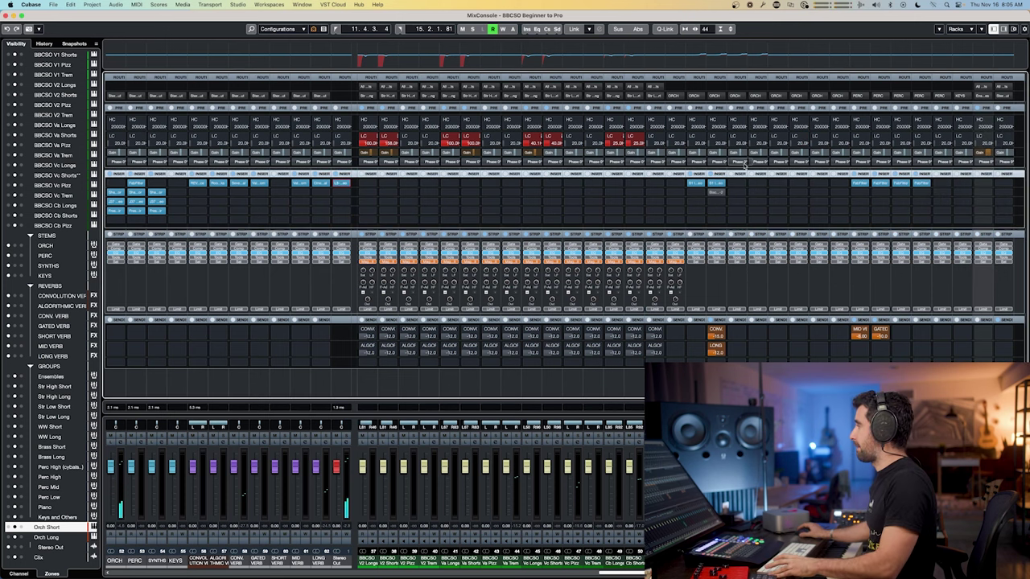
{"action": "left_click", "coordinate": [341, 183]}
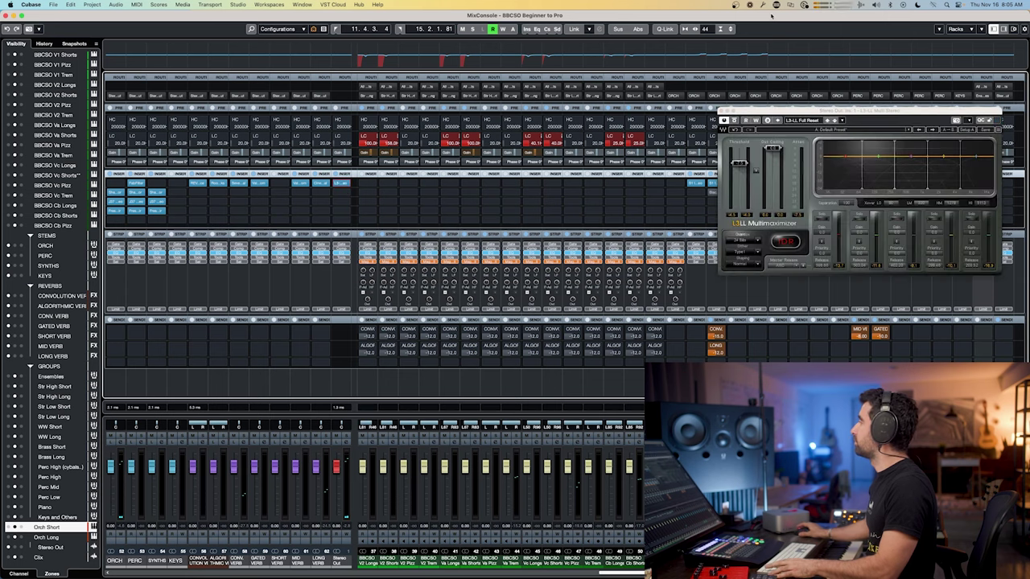
{"action": "key", "text": "F3"}
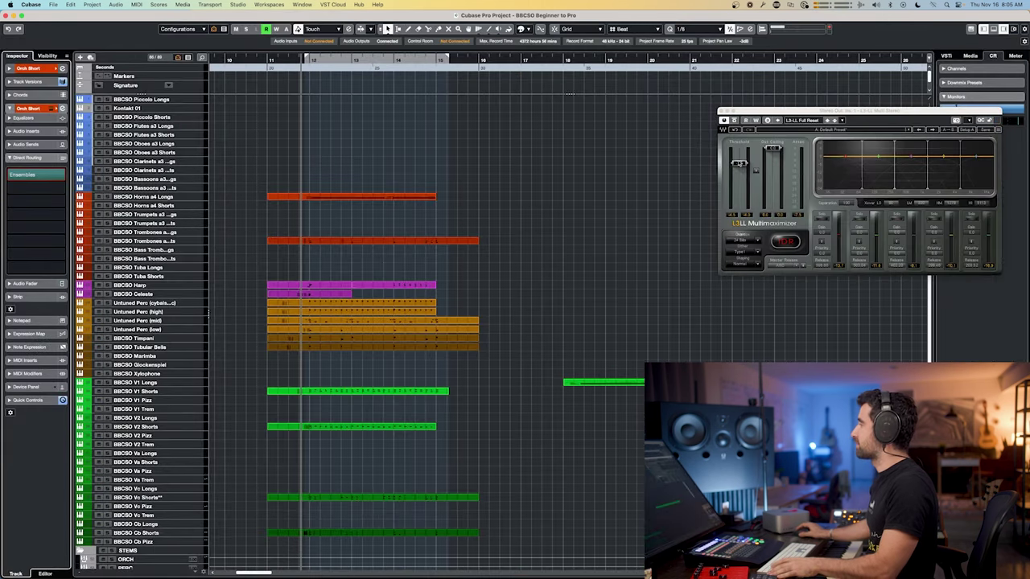
{"action": "key", "text": "space"}
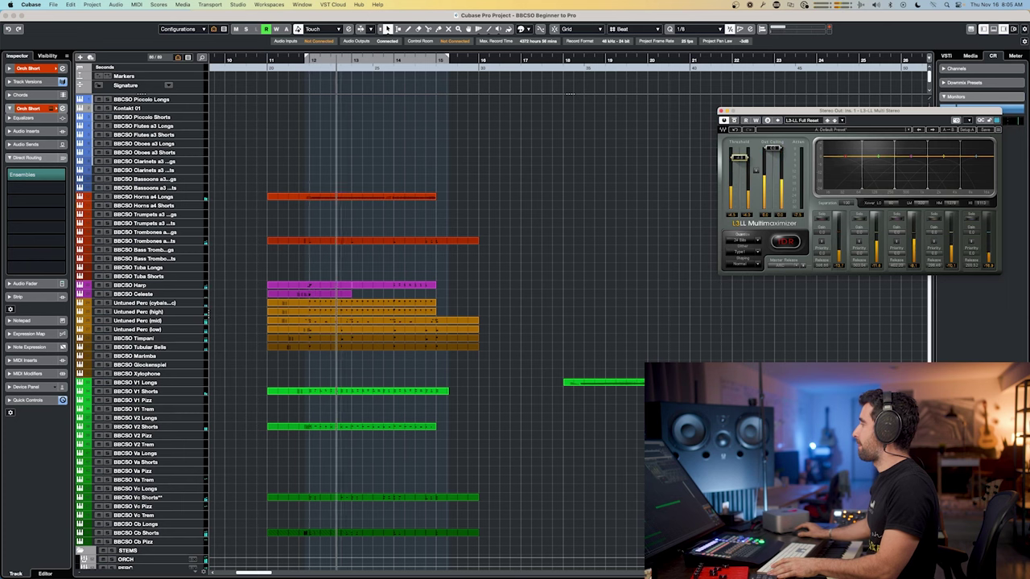
{"action": "key", "text": "space"}
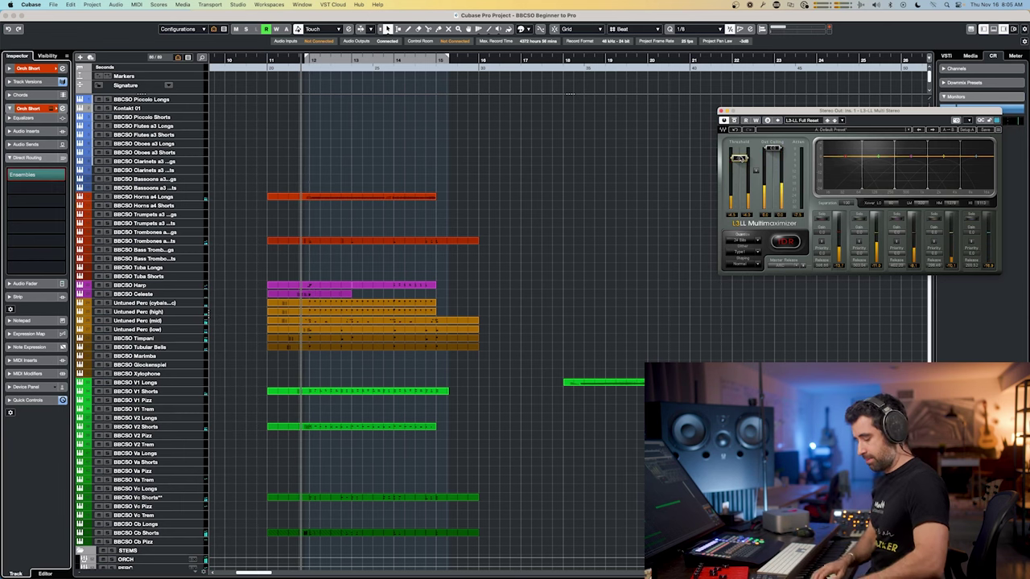
- Raise Orch Short's pre-gain in its channel settings, close them, and play the patch along with the looped passage
{"action": "scroll", "coordinate": [142, 381], "scroll_direction": "down", "scroll_amount": 10}
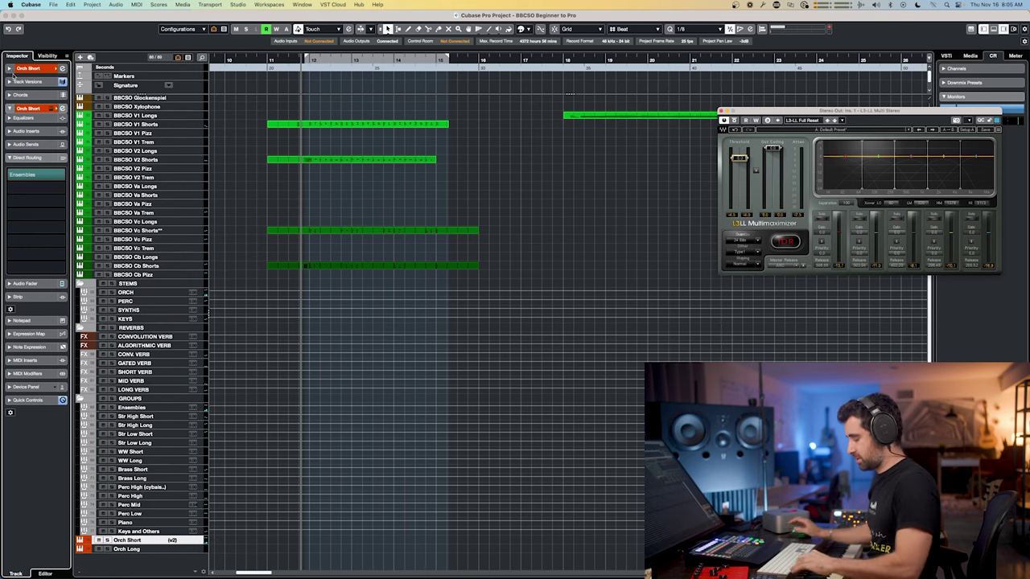
{"action": "key", "text": "e"}
{"action": "left_click_drag", "start_coordinate": [384, 345], "coordinate": [385, 345]}
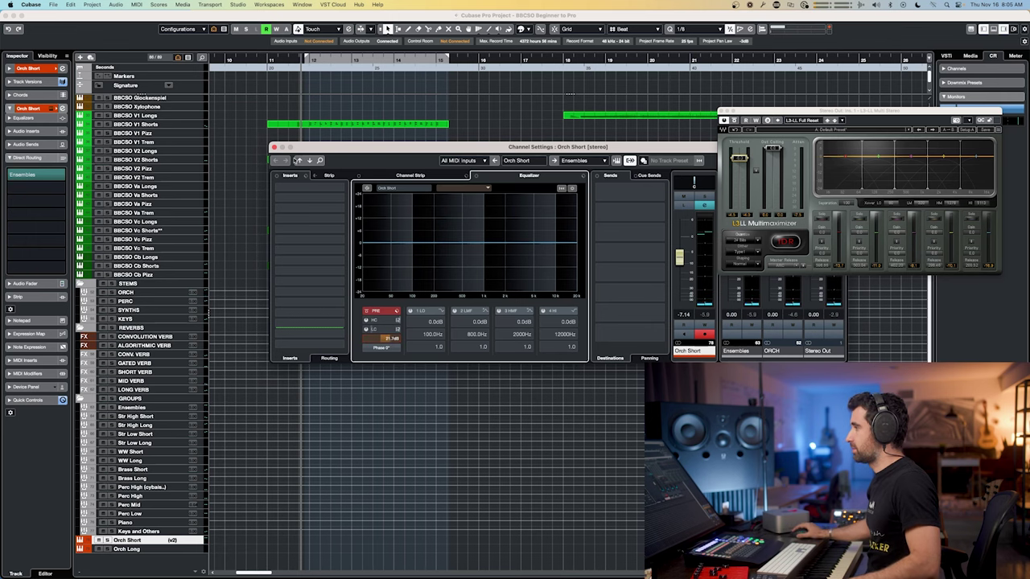
{"action": "left_click", "coordinate": [273, 147]}
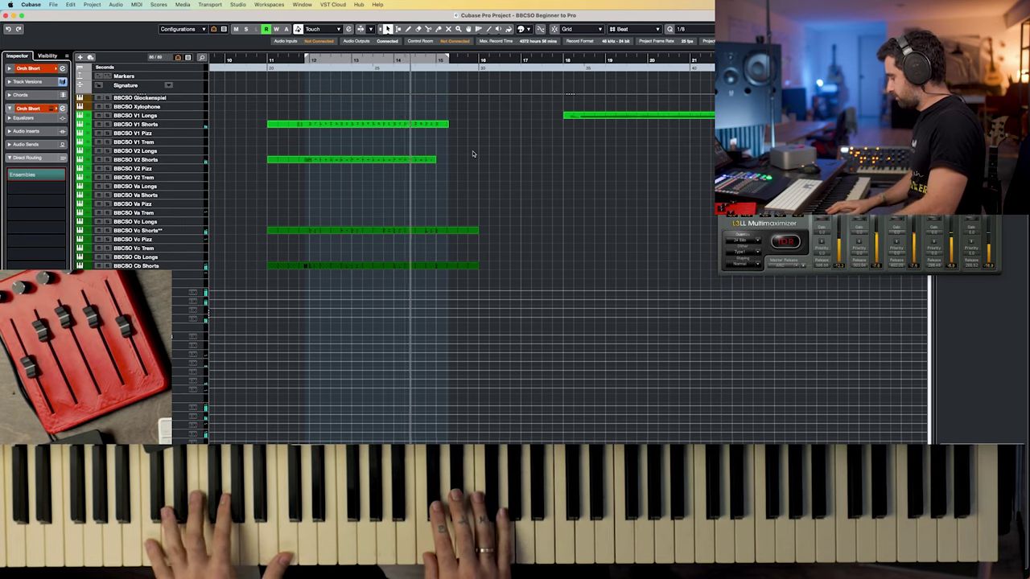
{"action": "key", "text": "space"}
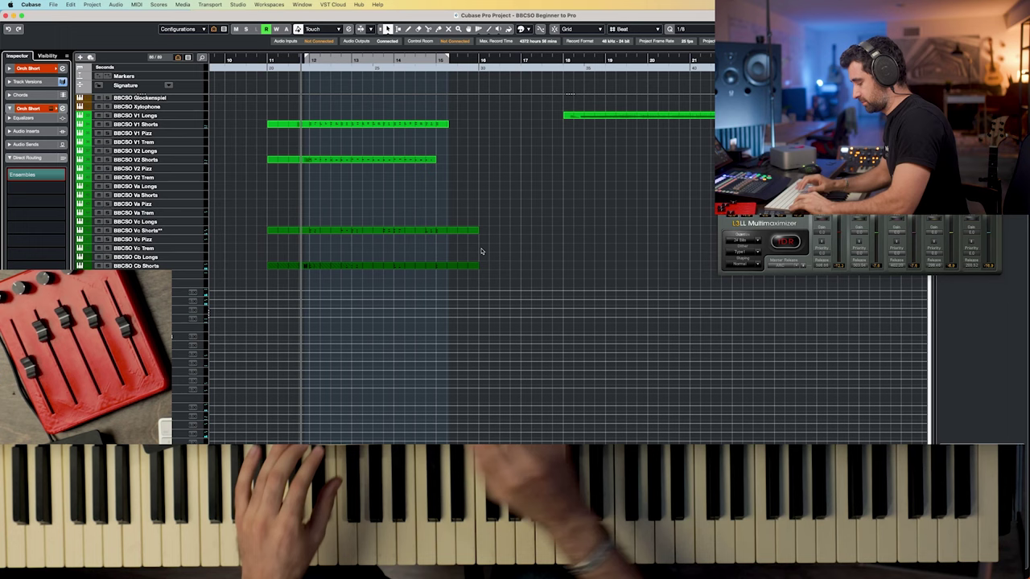
- Show the slot levels on Orch Short's HALion Sonic mix page, move the window aside, and watch them while playing along with the passage
{"action": "key", "text": "e"}
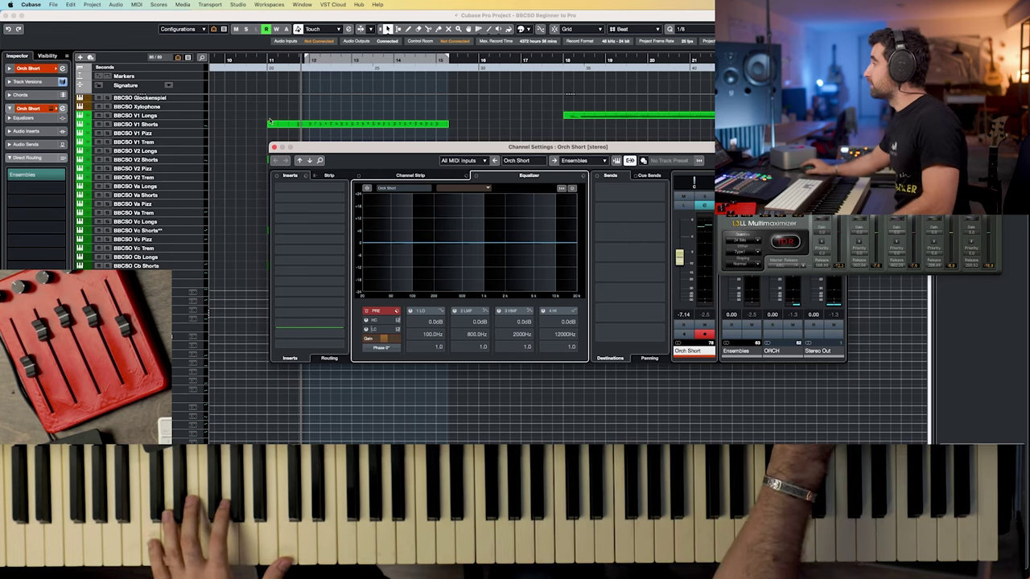
{"action": "left_click", "coordinate": [274, 148]}
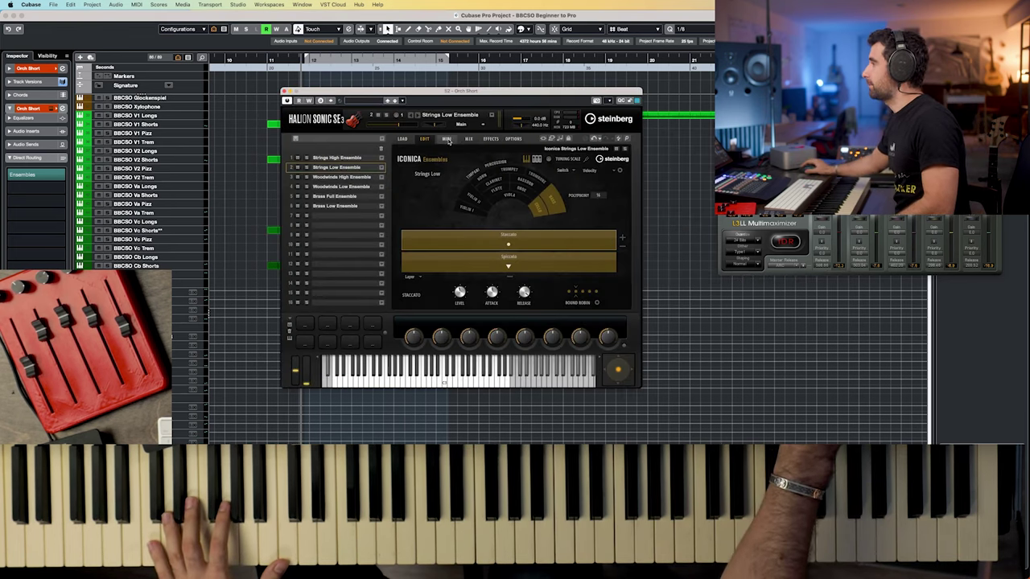
{"action": "left_click", "coordinate": [469, 138]}
{"action": "left_click_drag", "start_coordinate": [488, 91], "coordinate": [657, 74]}
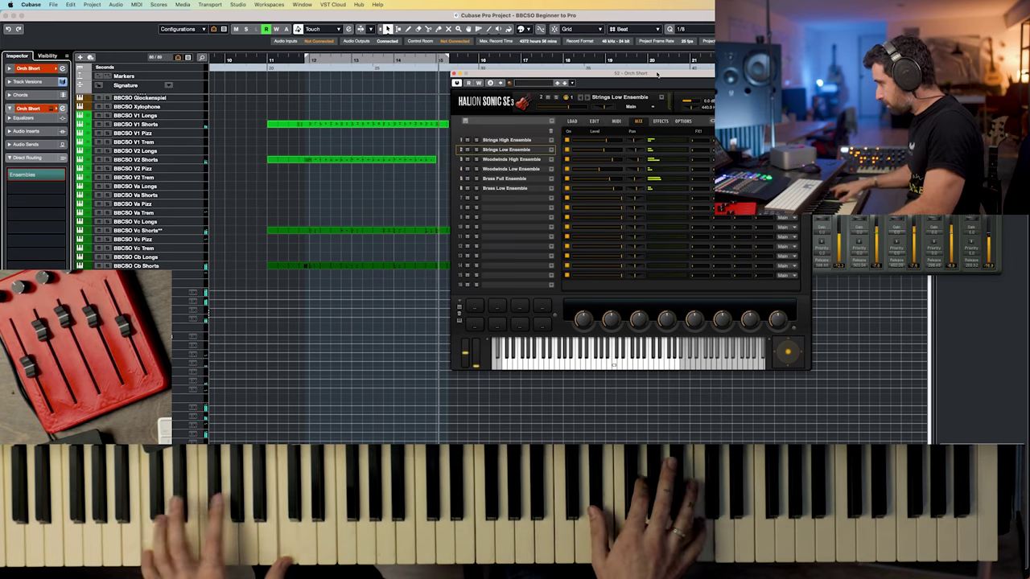
{"action": "key", "text": "space"}
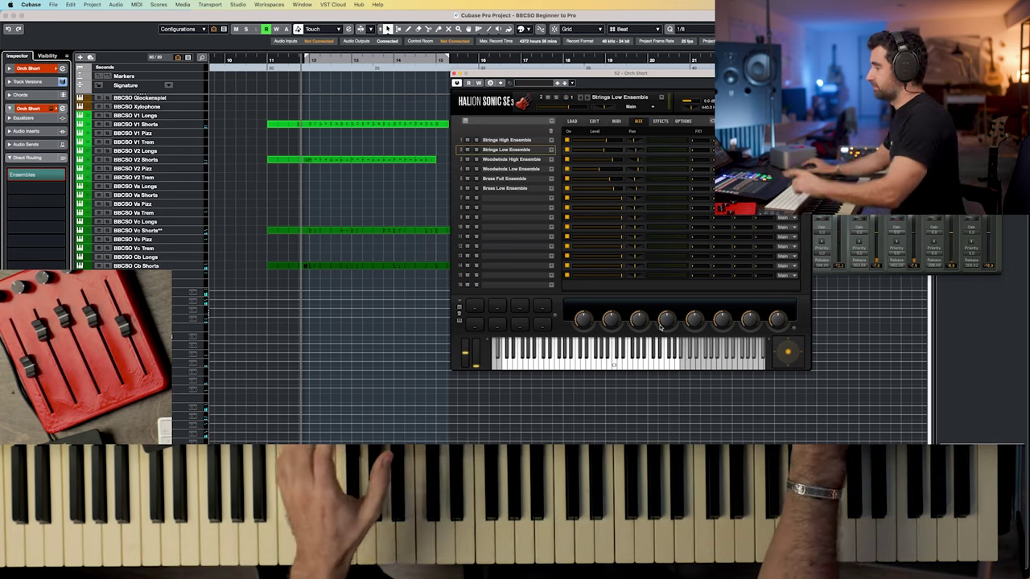
- Open Orch Short's recorded part in the Key Editor, zoom in on its notes, and review it with editor solo temporarily enabled
{"action": "key", "text": "super+e"}
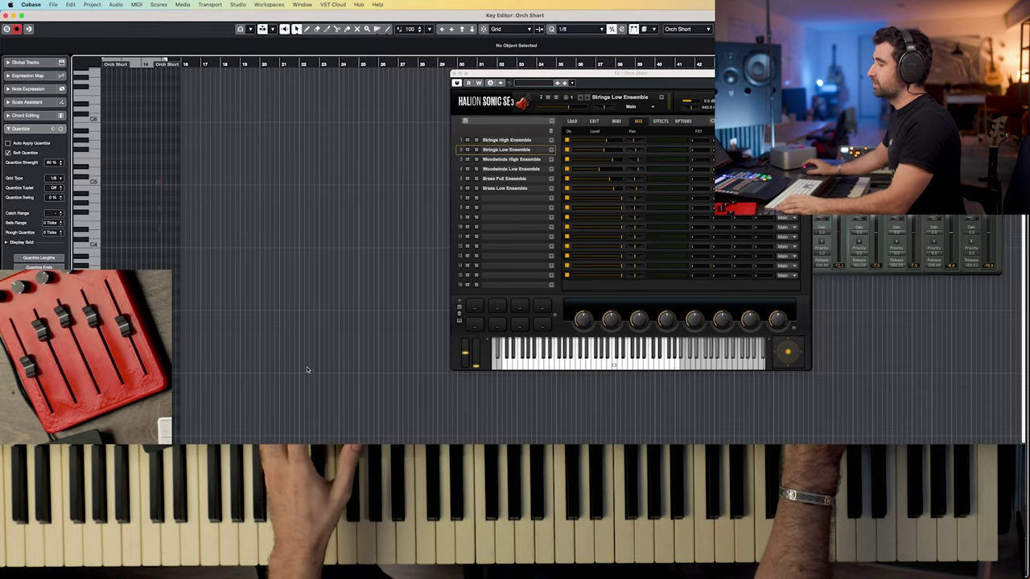
{"action": "key", "text": "shift+e"}
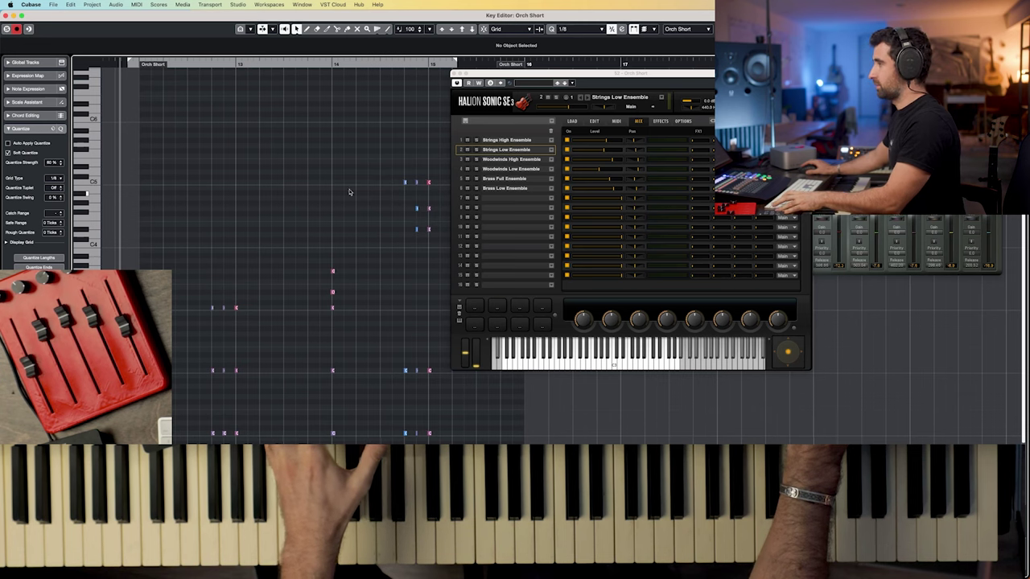
{"action": "left_click", "coordinate": [8, 30]}
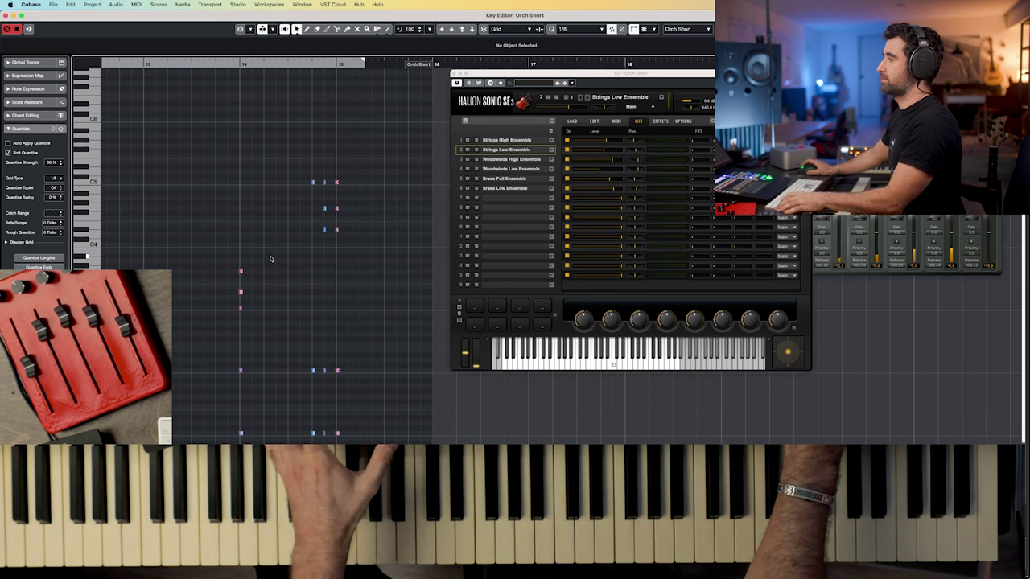
{"action": "left_click", "coordinate": [12, 29]}
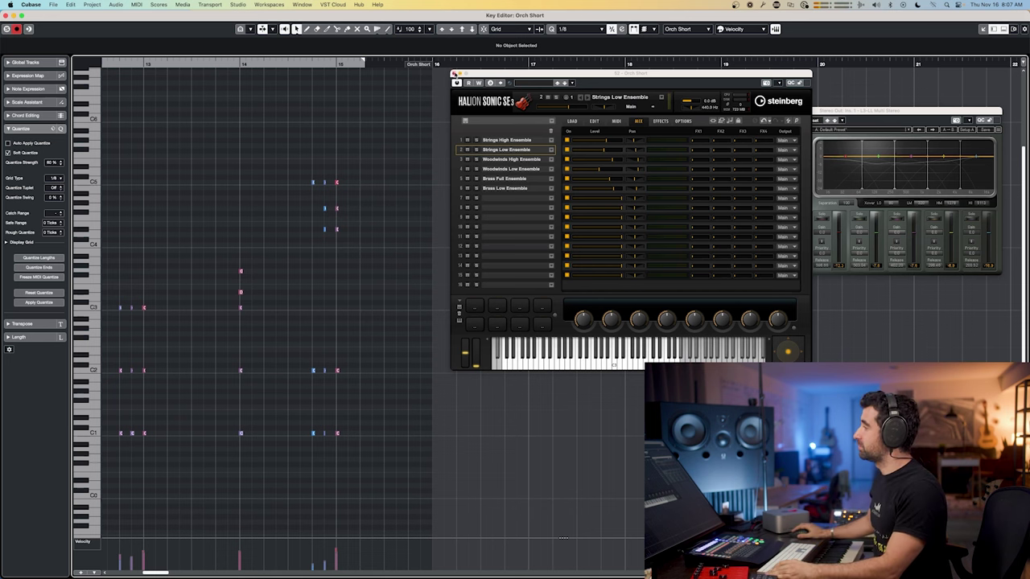
- Close Orch Short's HALion Sonic and Key Editor windows and select the Orch Long track
{"action": "left_click", "coordinate": [455, 73]}
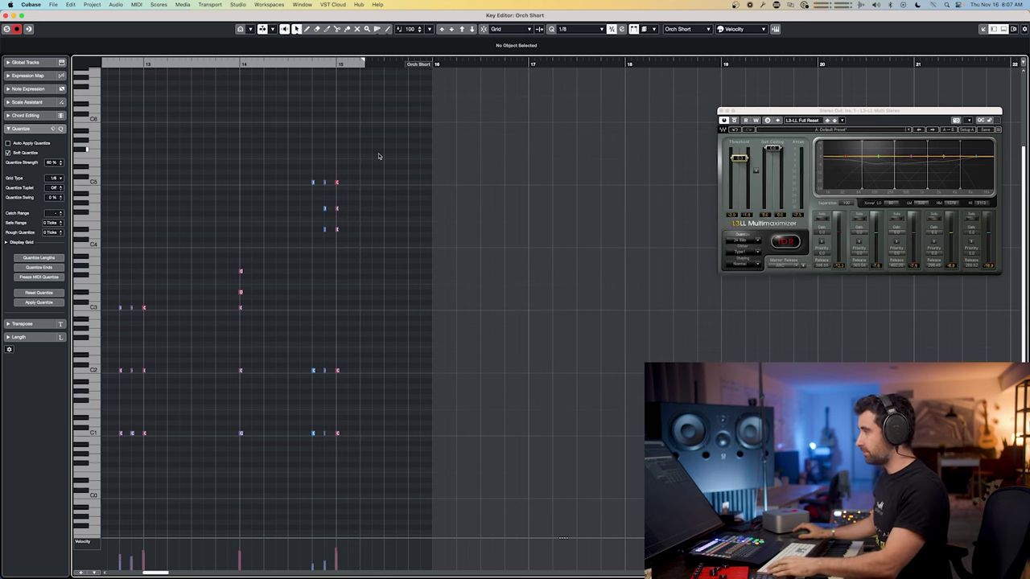
{"action": "key", "text": "super+w"}
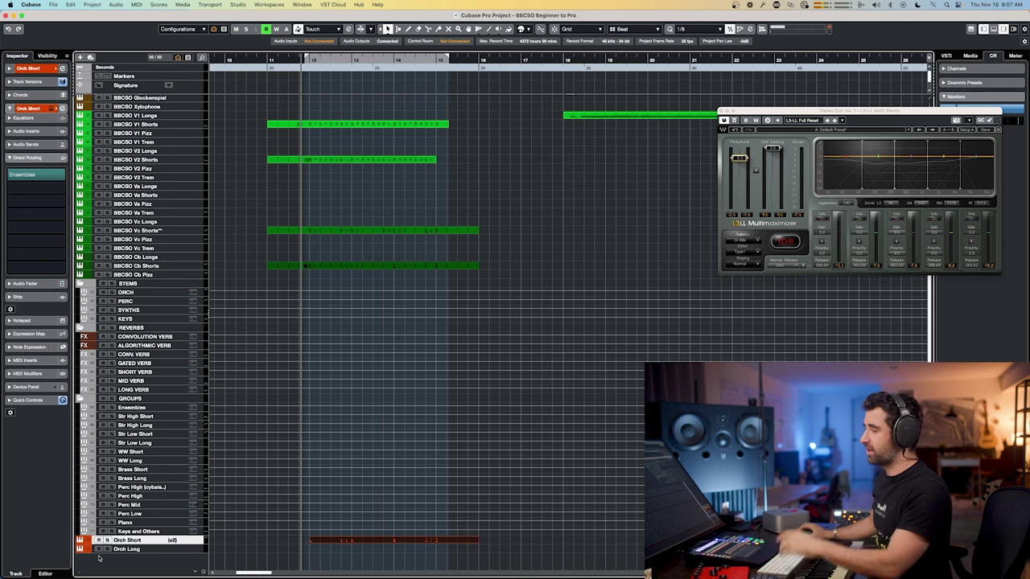
{"action": "left_click", "coordinate": [125, 549]}
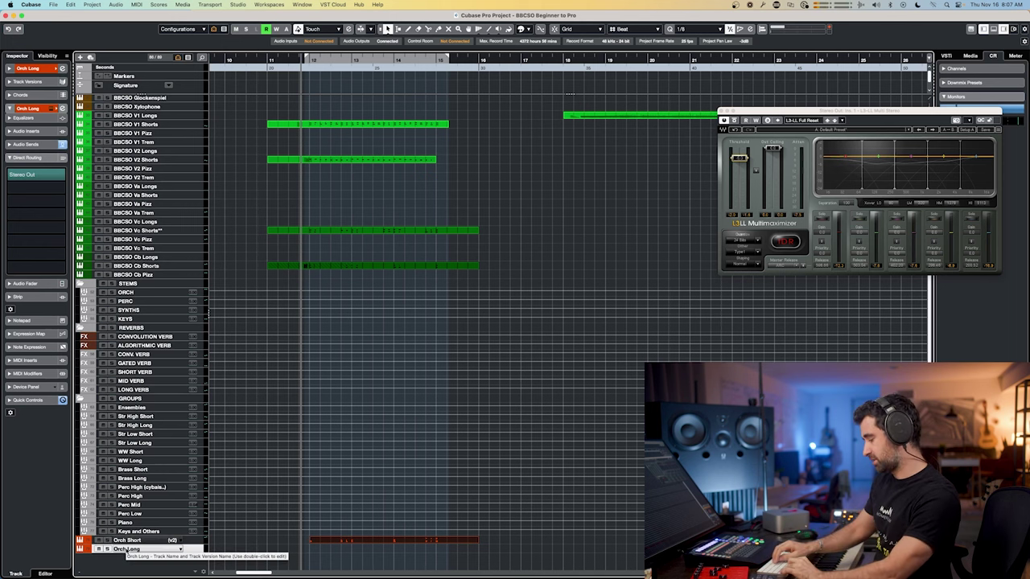
- Raise Orch Long's pre-gain in its channel settings, close them, and route the track's output to the Ensembles group
{"action": "key", "text": "e"}
{"action": "left_click", "coordinate": [381, 339]}
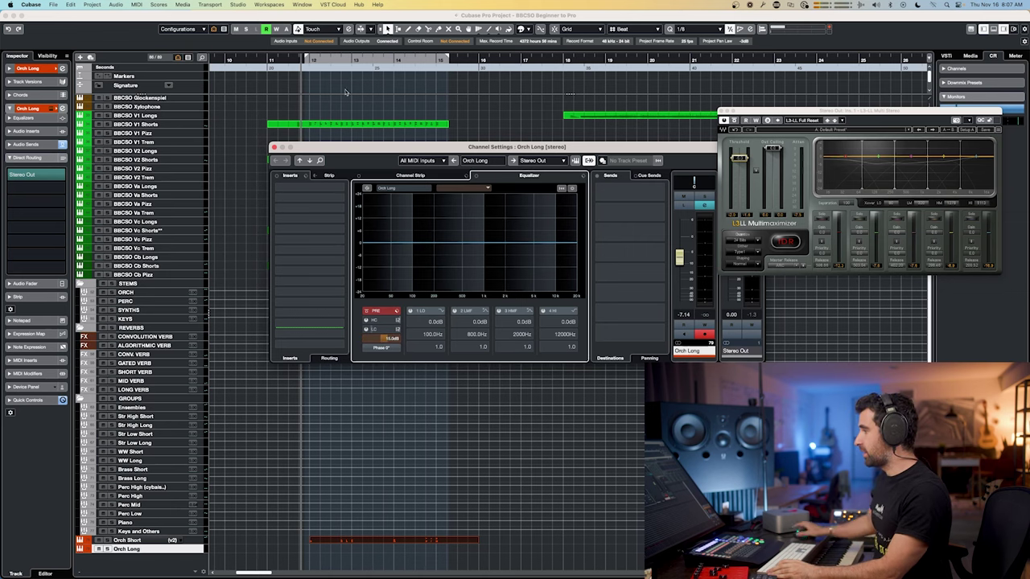
{"action": "left_click", "coordinate": [28, 178]}
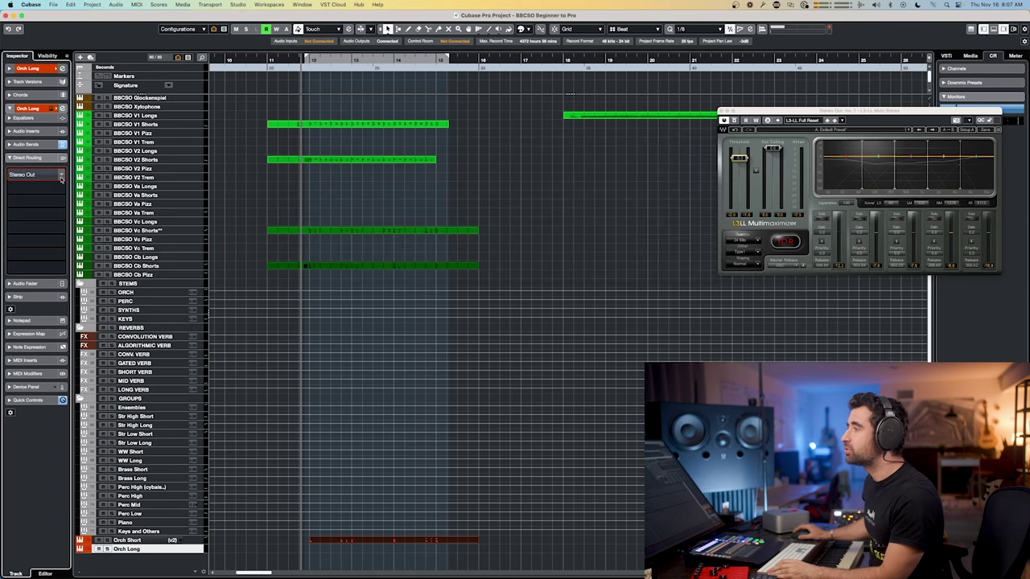
{"action": "left_click", "coordinate": [32, 177]}
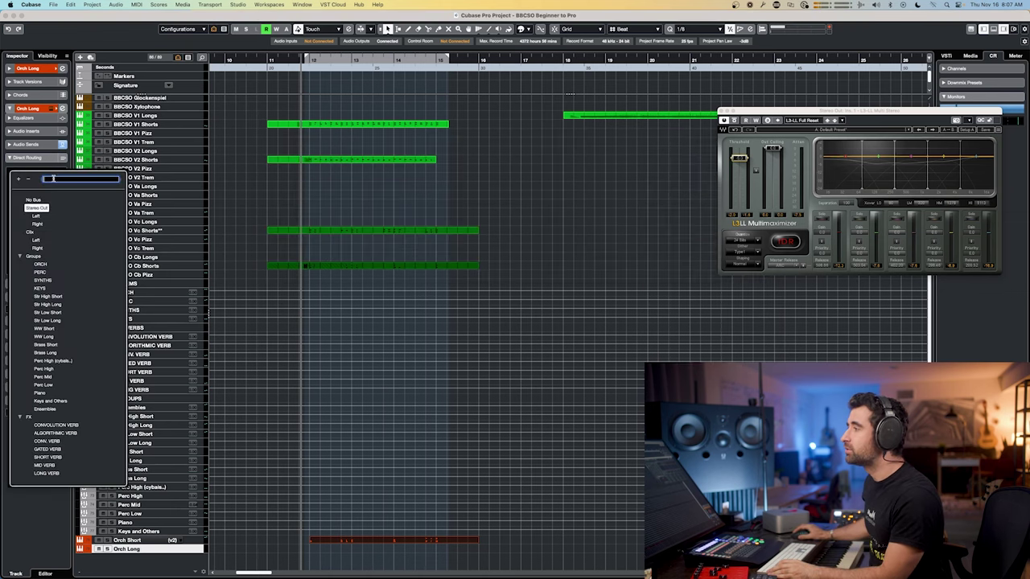
{"action": "left_click", "coordinate": [45, 408]}
{"action": "left_click", "coordinate": [23, 177]}
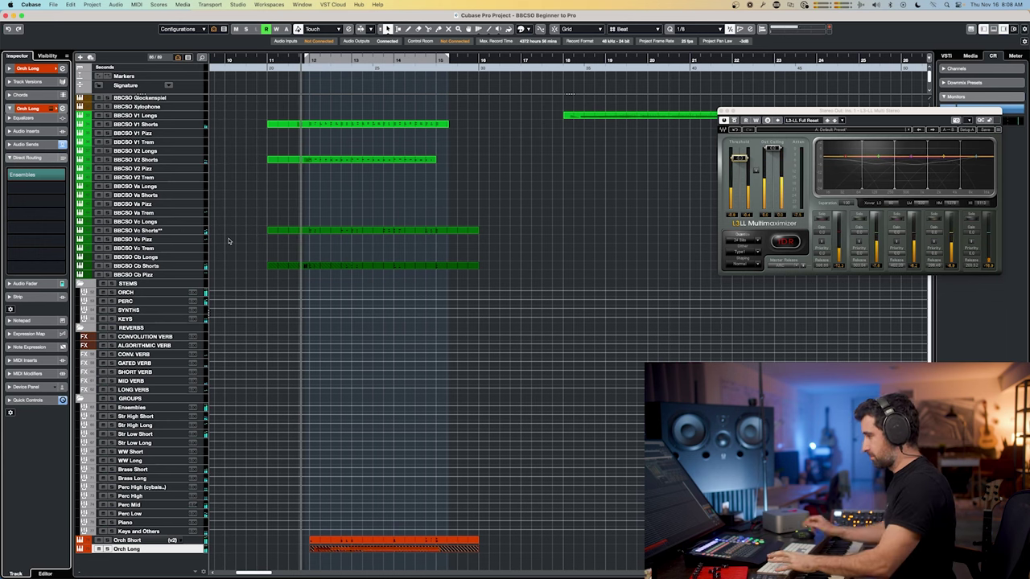
- Open Orch Long's recorded part in the Key Editor, play it, show its controller lanes for review, and close the editor
{"action": "double_click", "coordinate": [387, 548]}
{"action": "scroll", "coordinate": [336, 366], "scroll_direction": "left", "scroll_amount": 3}
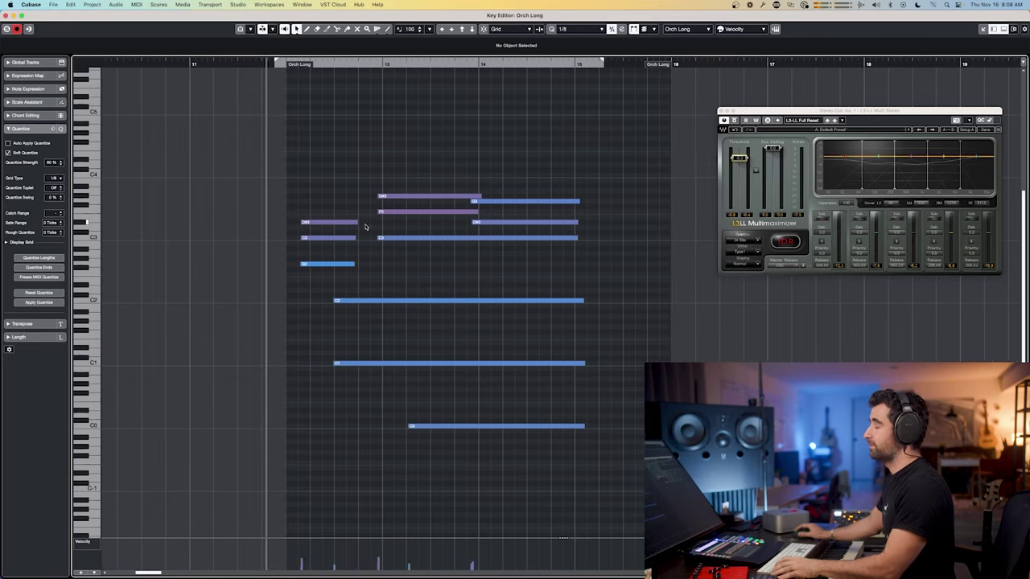
{"action": "key", "text": "space"}
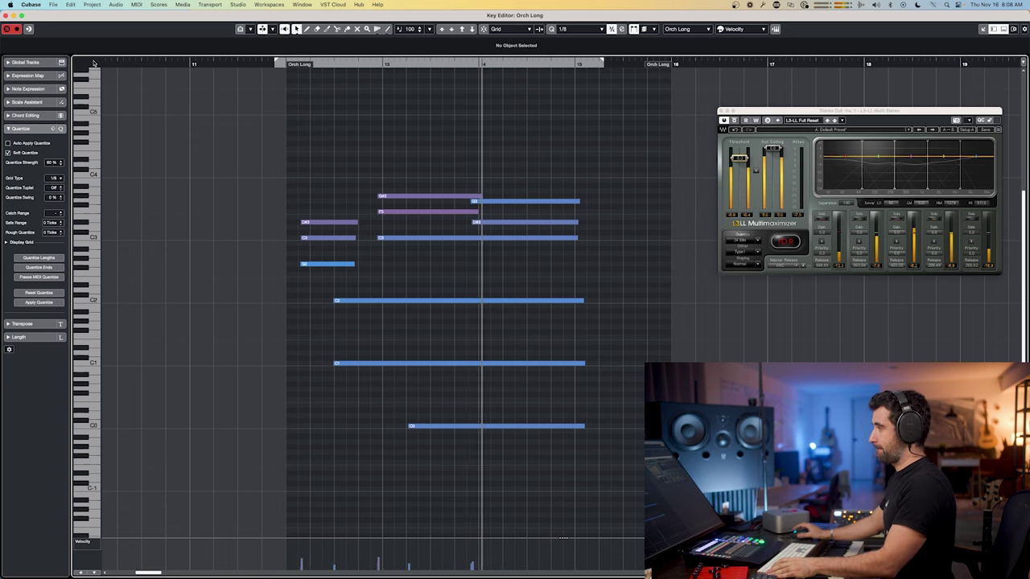
{"action": "key", "text": "space"}
{"action": "key", "text": "ctrl+alt+e"}
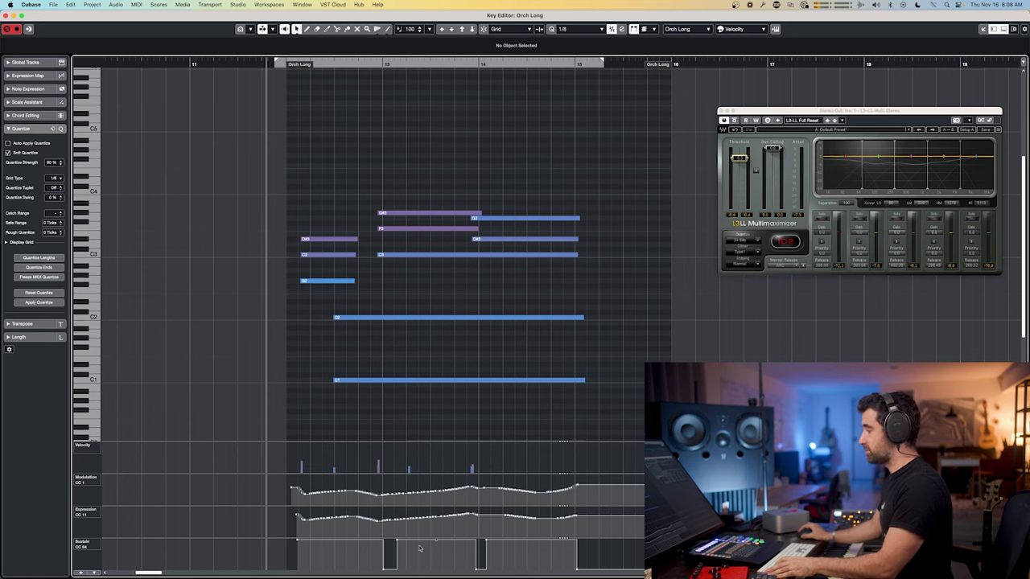
{"action": "key", "text": "Return"}
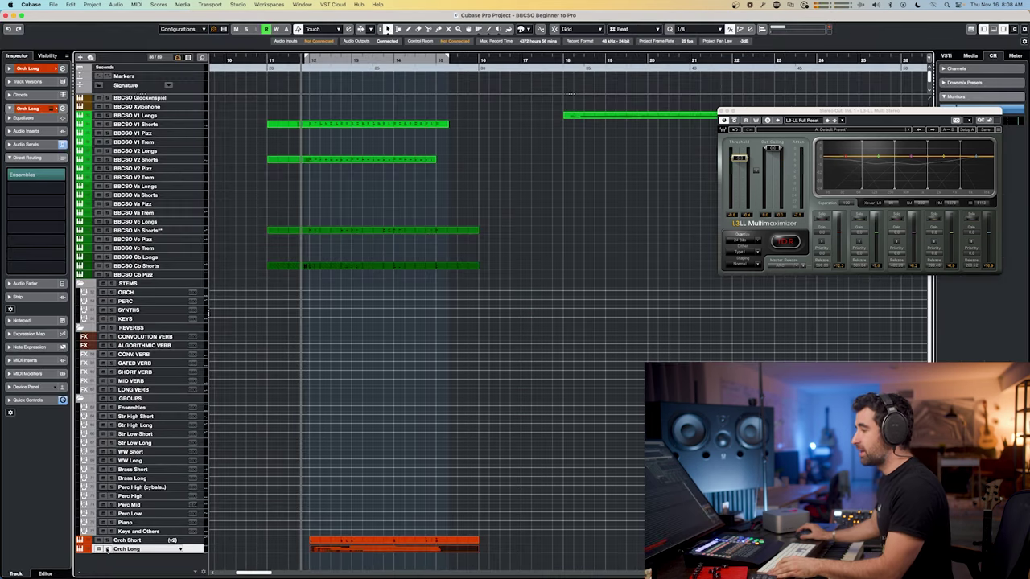
- Add a LONG VERB send at -10.8 dB to Orch Long in the MixConsole, compare it bypassed, and lower the limiter's threshold
{"action": "key", "text": "F3"}
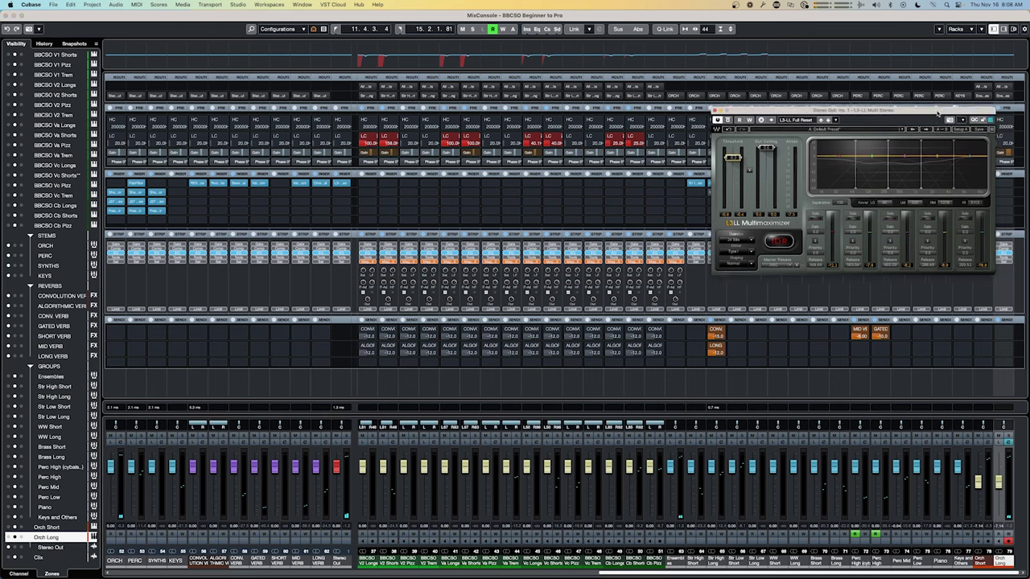
{"action": "left_click_drag", "start_coordinate": [946, 111], "coordinate": [729, 104]}
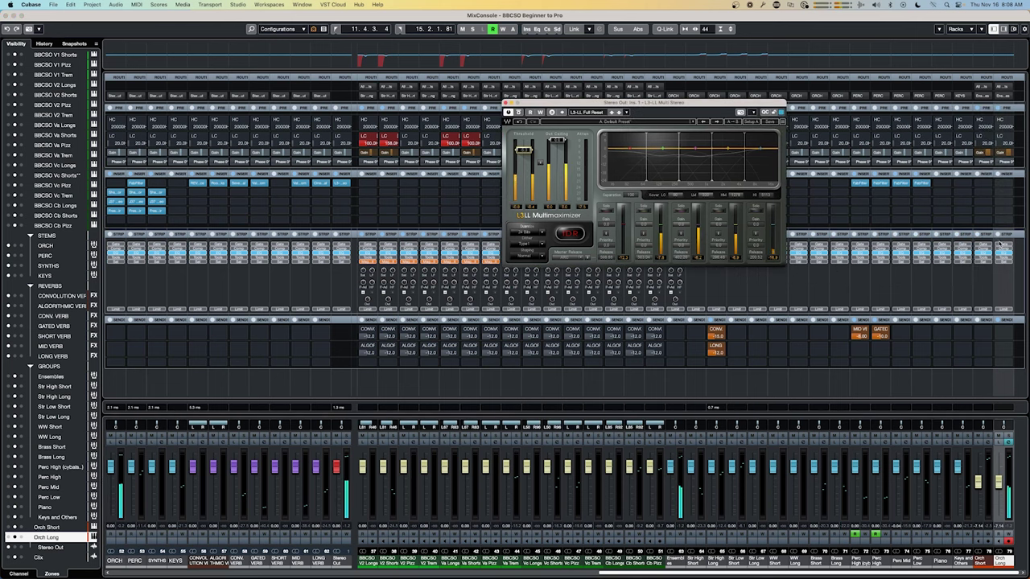
{"action": "left_click", "coordinate": [1009, 335]}
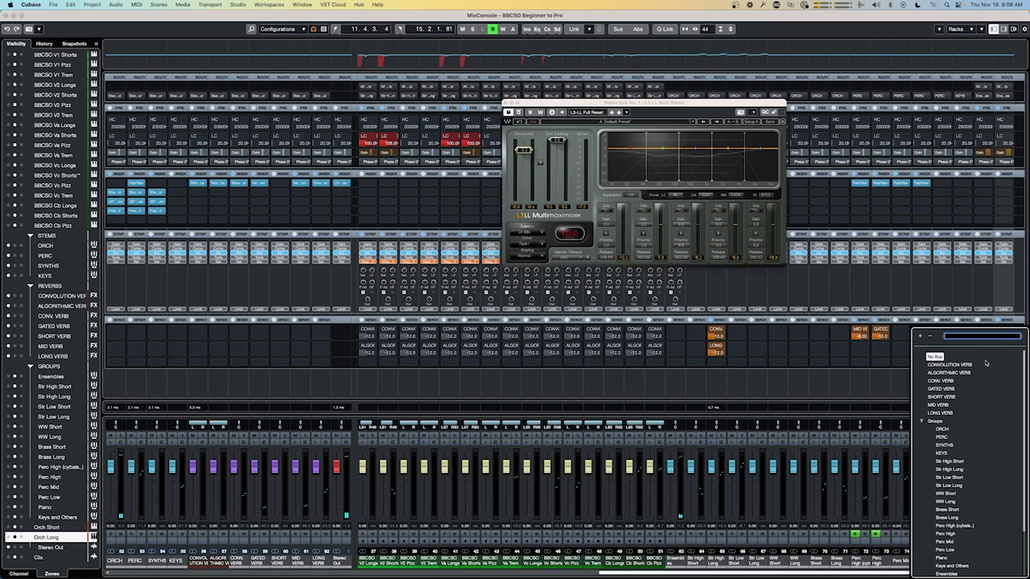
{"action": "left_click", "coordinate": [950, 413]}
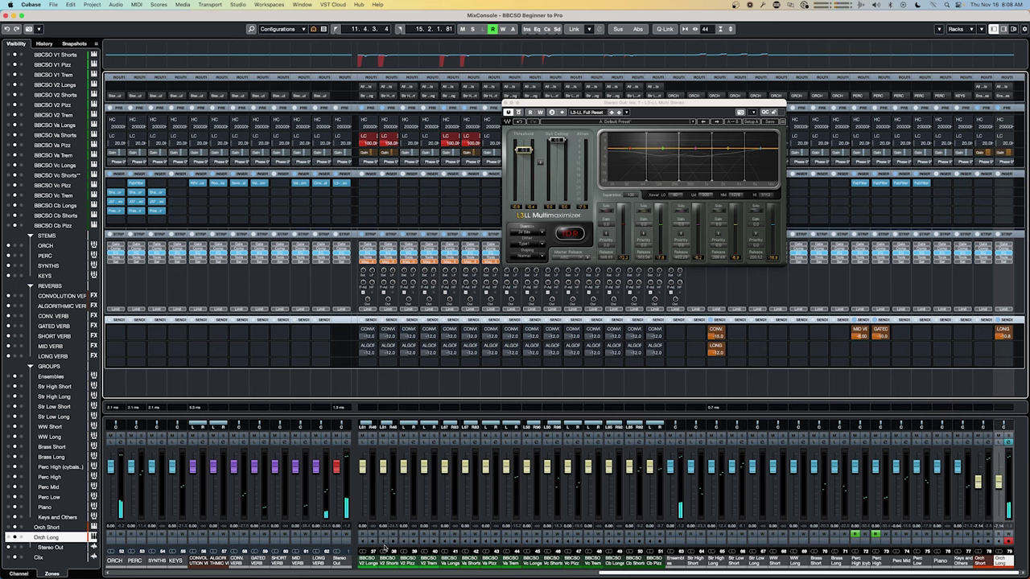
{"action": "left_click", "coordinate": [998, 330]}
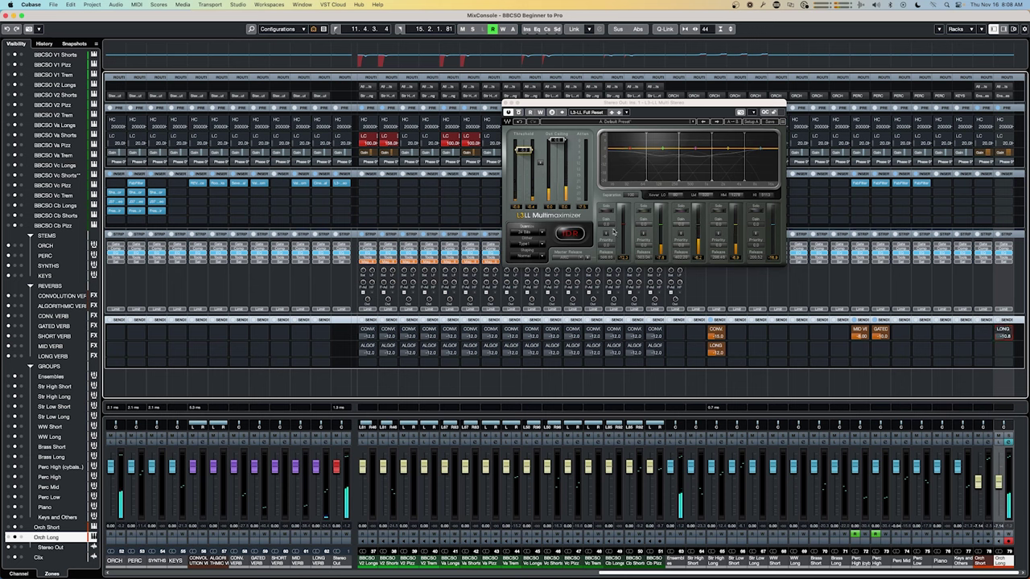
{"action": "left_click_drag", "start_coordinate": [523, 152], "coordinate": [523, 155]}
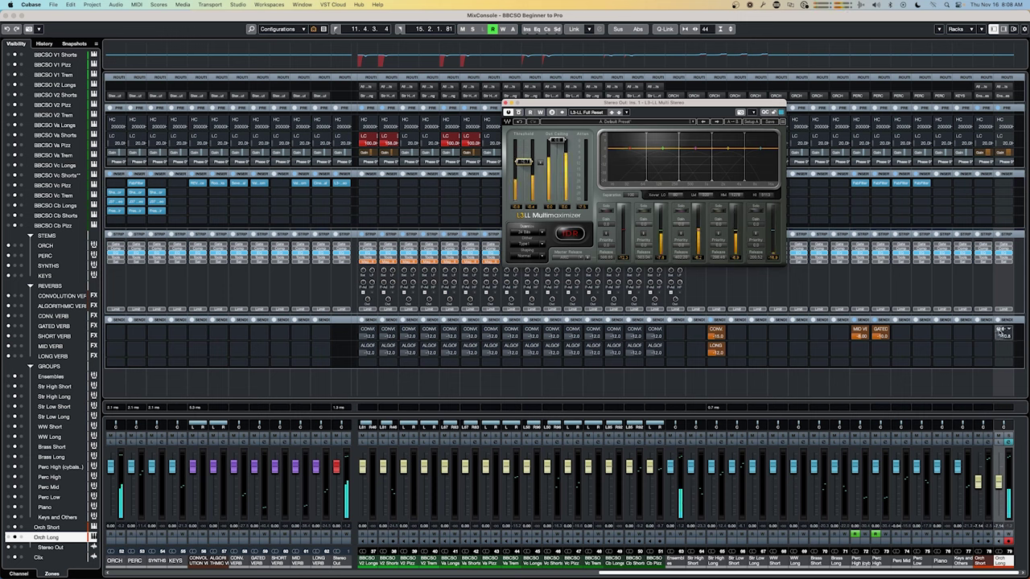
{"action": "left_click", "coordinate": [1000, 332]}
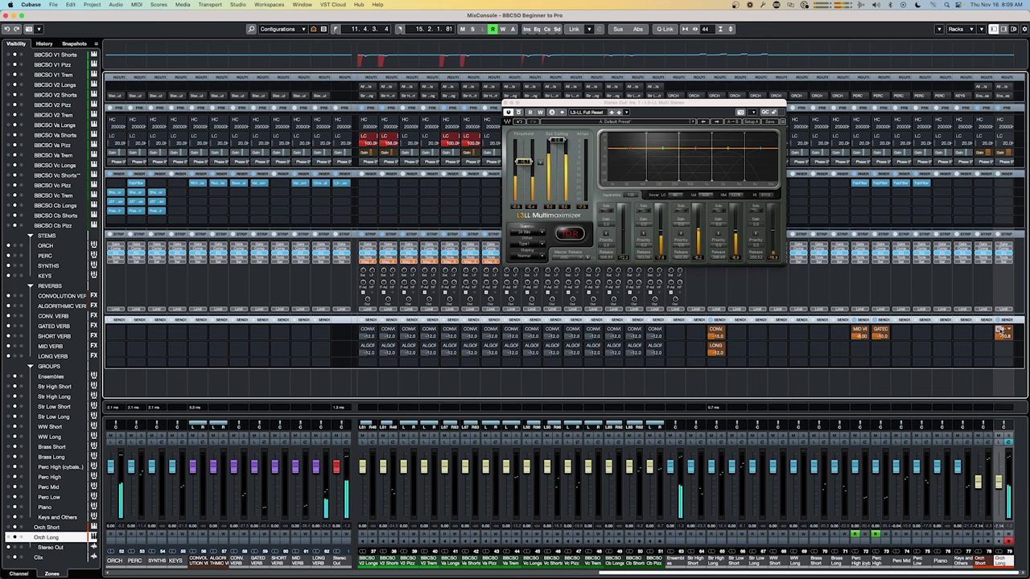
- Inspect the Cinematic Rooms reverb on the LONG VERB channel, close it, and move the limiter window away from the Ensembles channel
{"action": "left_click", "coordinate": [322, 185]}
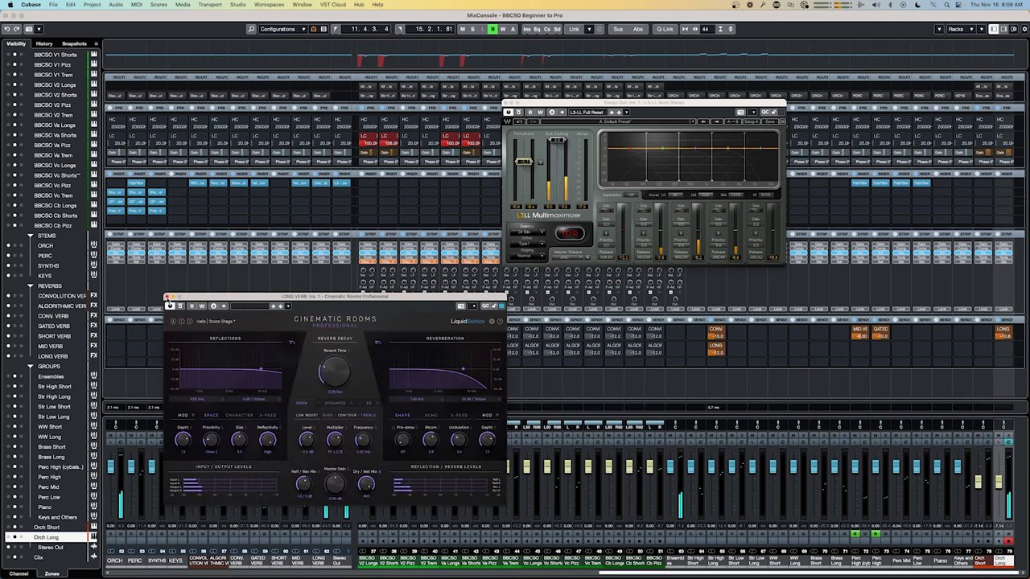
{"action": "left_click", "coordinate": [169, 303]}
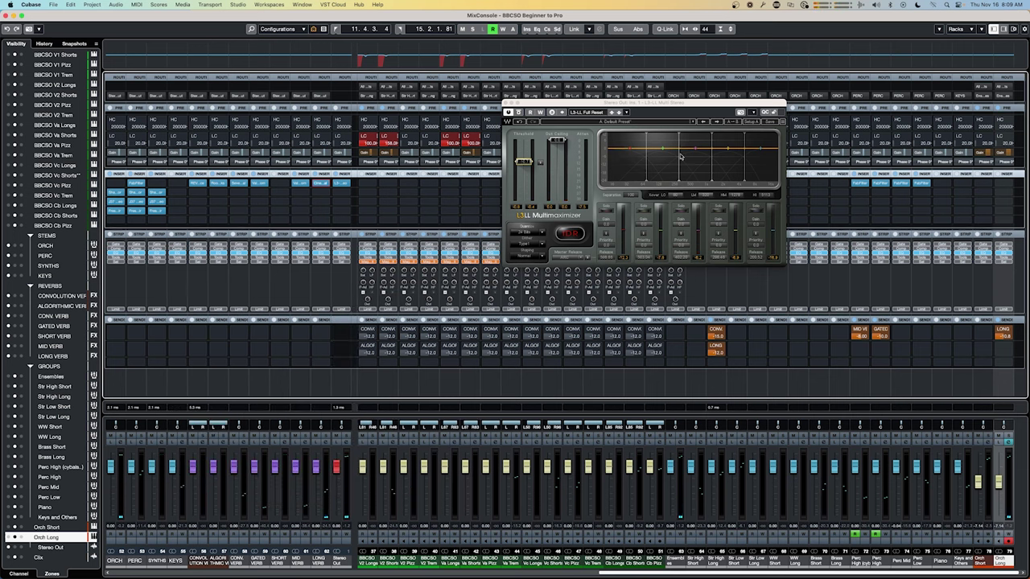
{"action": "left_click_drag", "start_coordinate": [684, 101], "coordinate": [408, 74]}
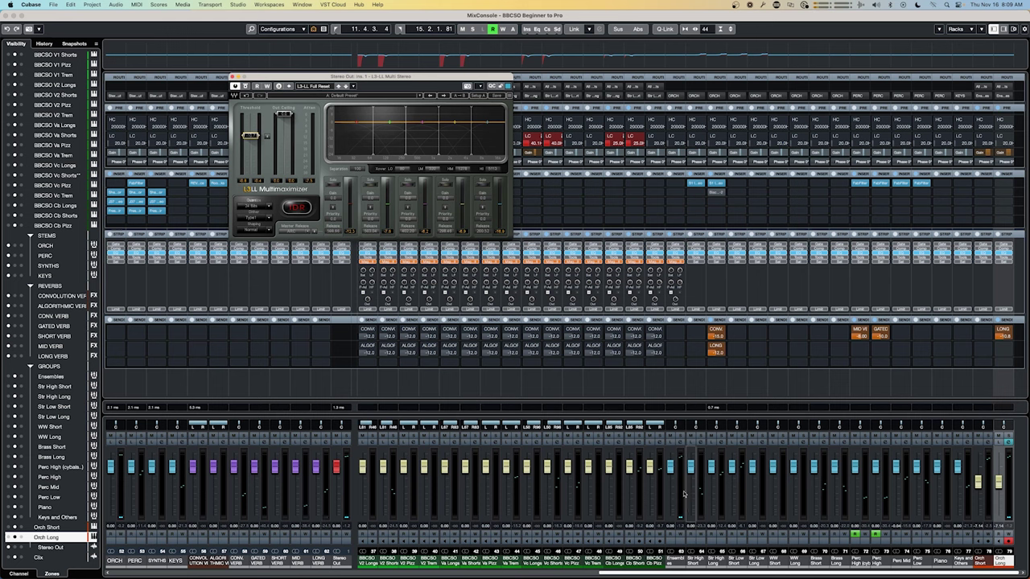
- Add a MID VERB send to the Ensembles group and remove Orch Long's own LONG VERB send
{"action": "left_click", "coordinate": [680, 336]}
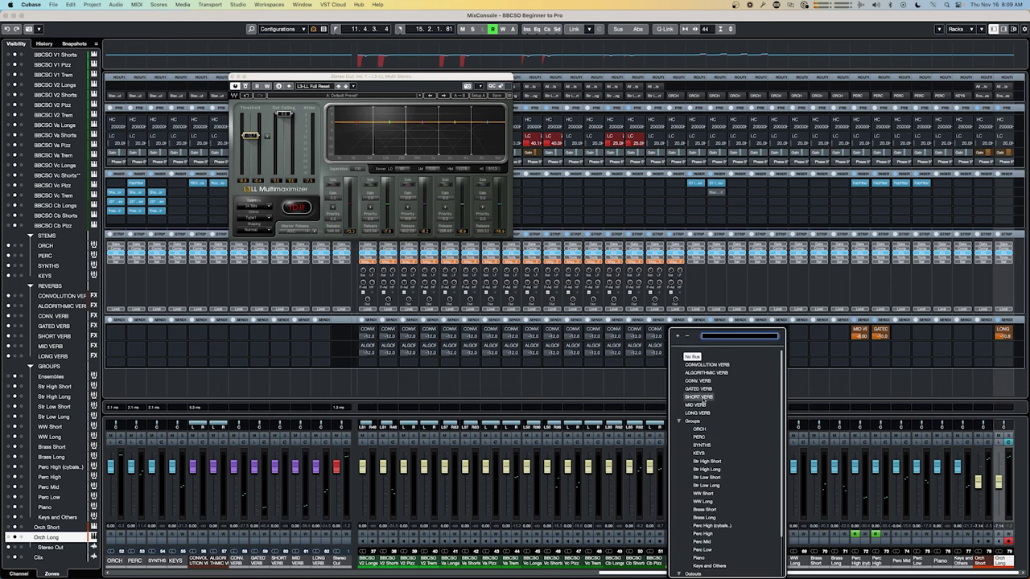
{"action": "left_click", "coordinate": [699, 405]}
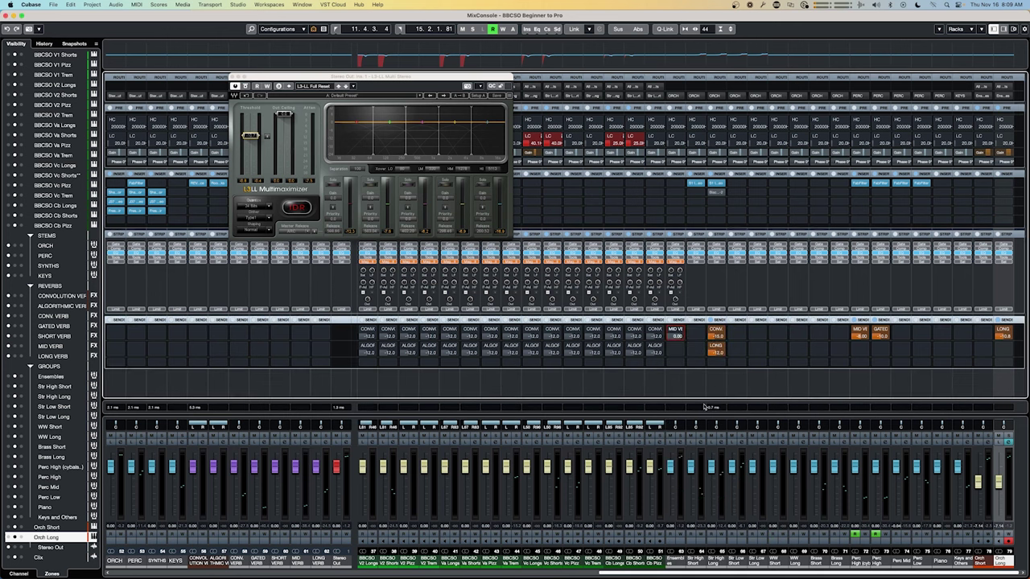
{"action": "left_click", "coordinate": [1009, 331]}
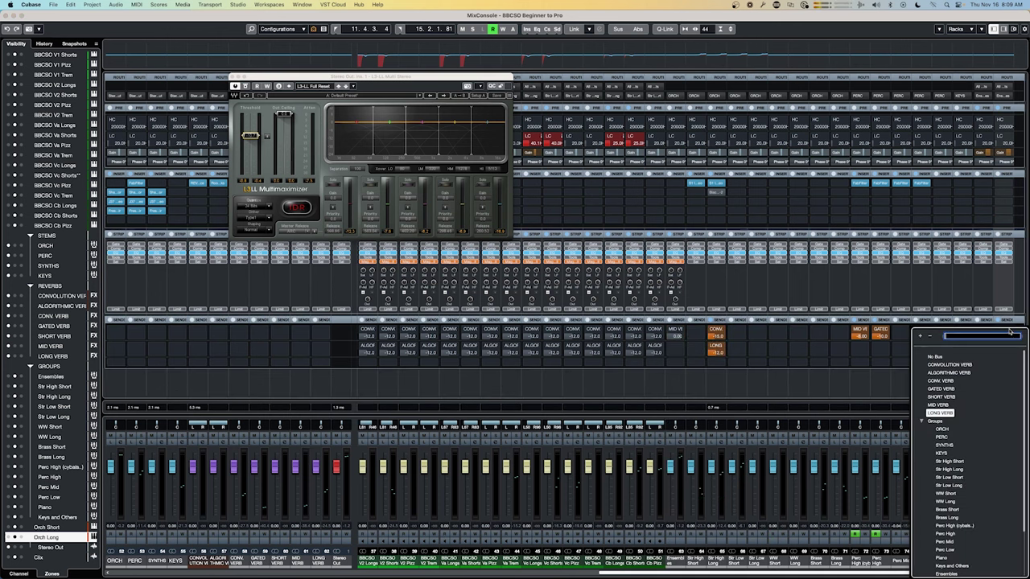
{"action": "left_click", "coordinate": [969, 356]}
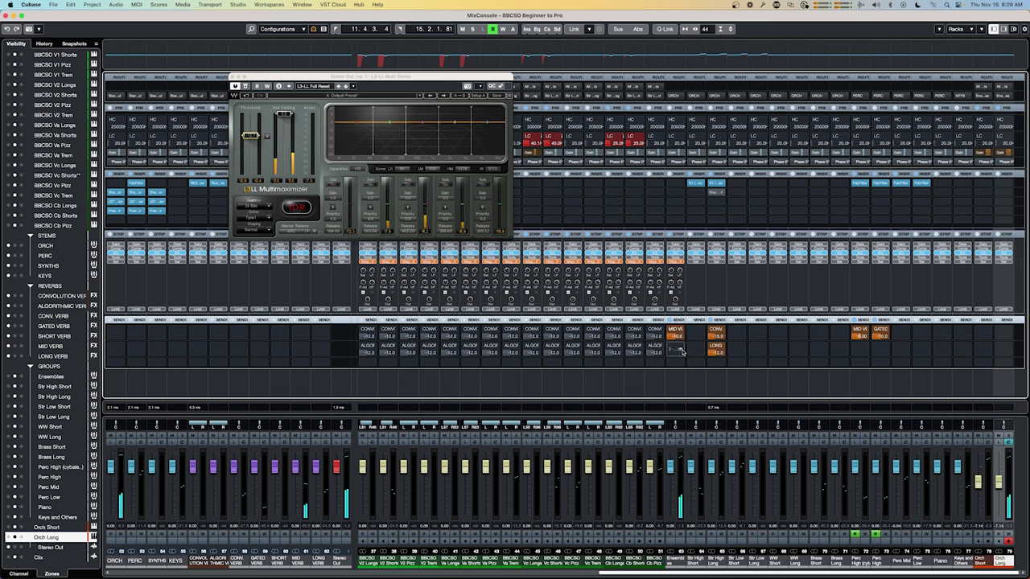
- Add a LONG VERB send to the Ensembles group and balance both reverb sends, with MID VERB at -12.0 dB
{"action": "left_click", "coordinate": [678, 347]}
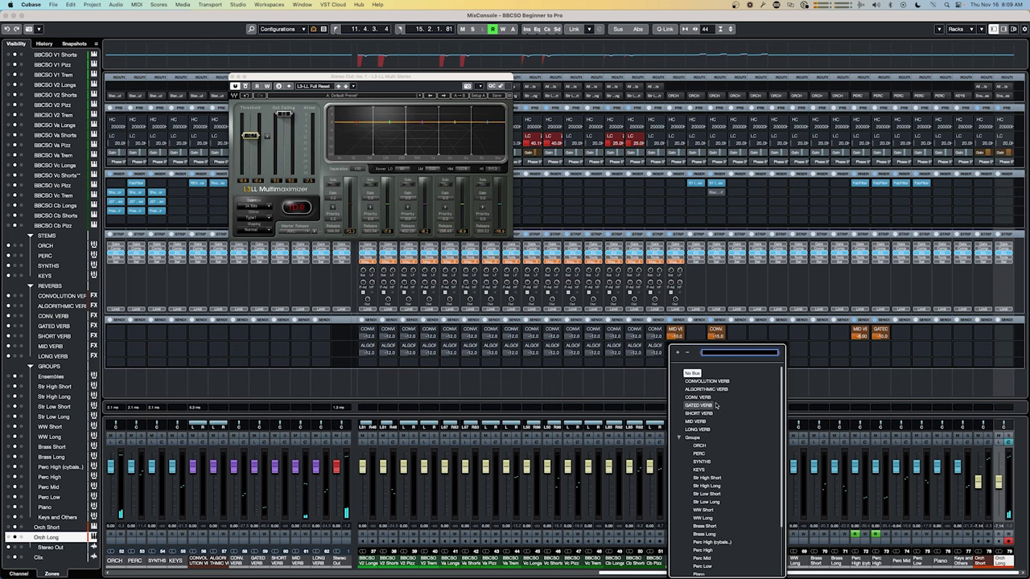
{"action": "left_click", "coordinate": [713, 428]}
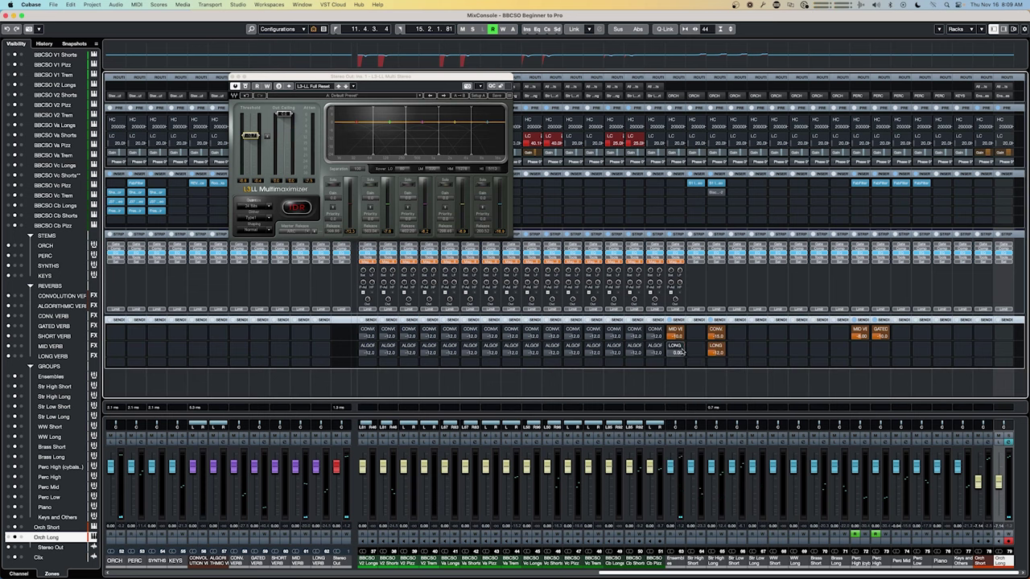
{"action": "double_click", "coordinate": [677, 340]}
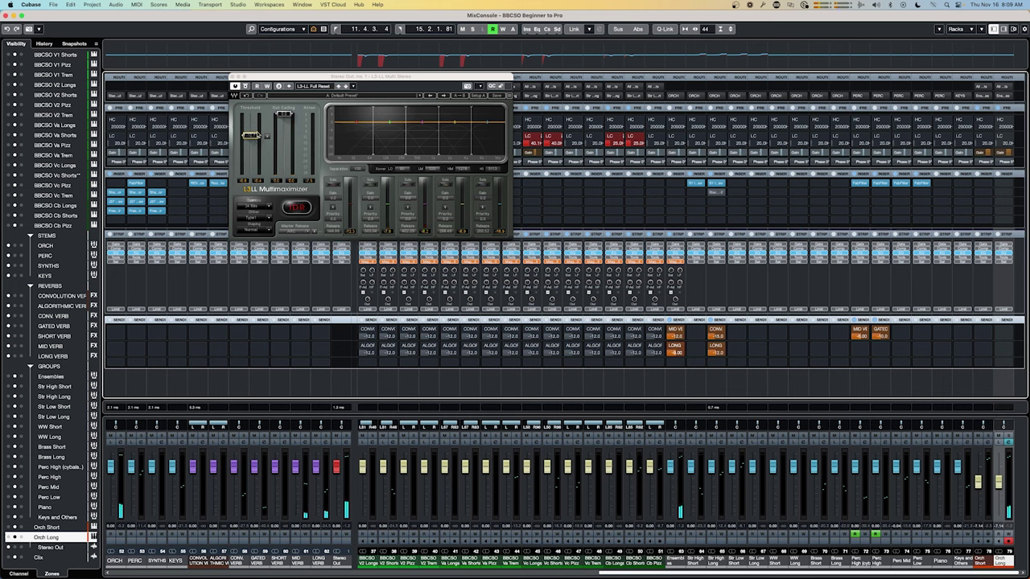
- Close the limiter and the MixConsole to return to the project window
{"action": "left_click", "coordinate": [232, 77]}
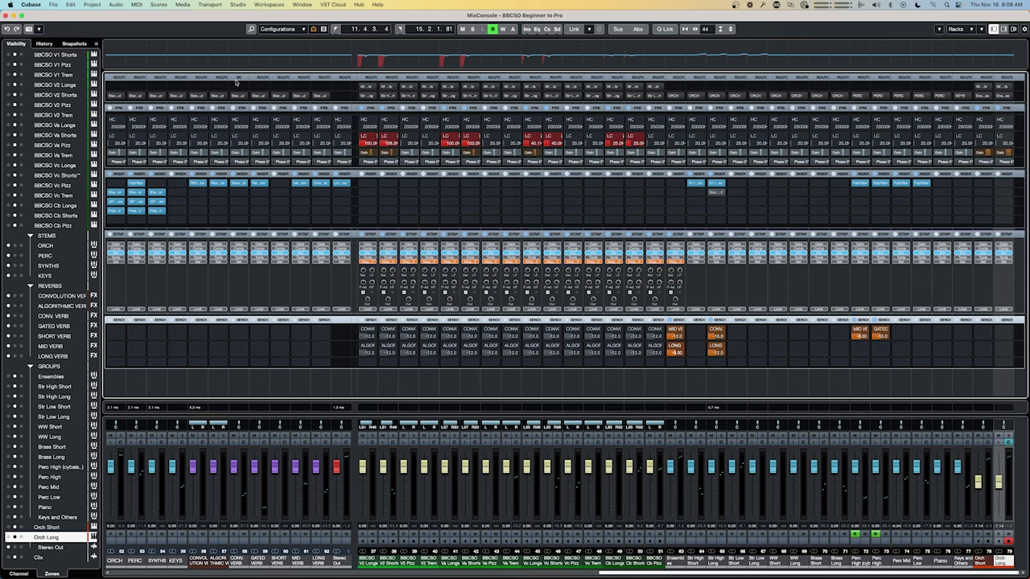
{"action": "key", "text": "F3"}
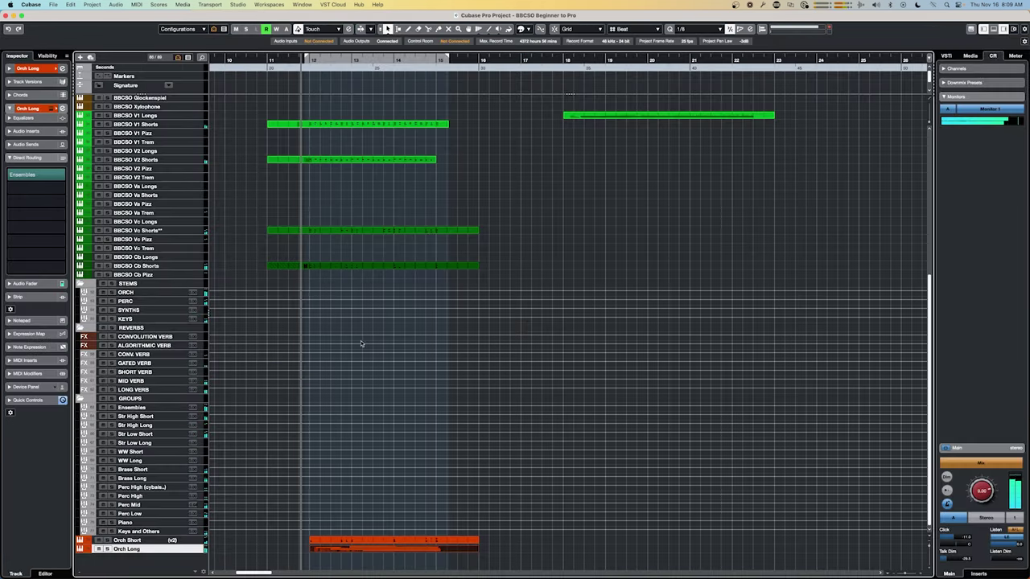
{"action": "key", "text": "super+w"}
{"action": "left_click", "coordinate": [554, 191]}
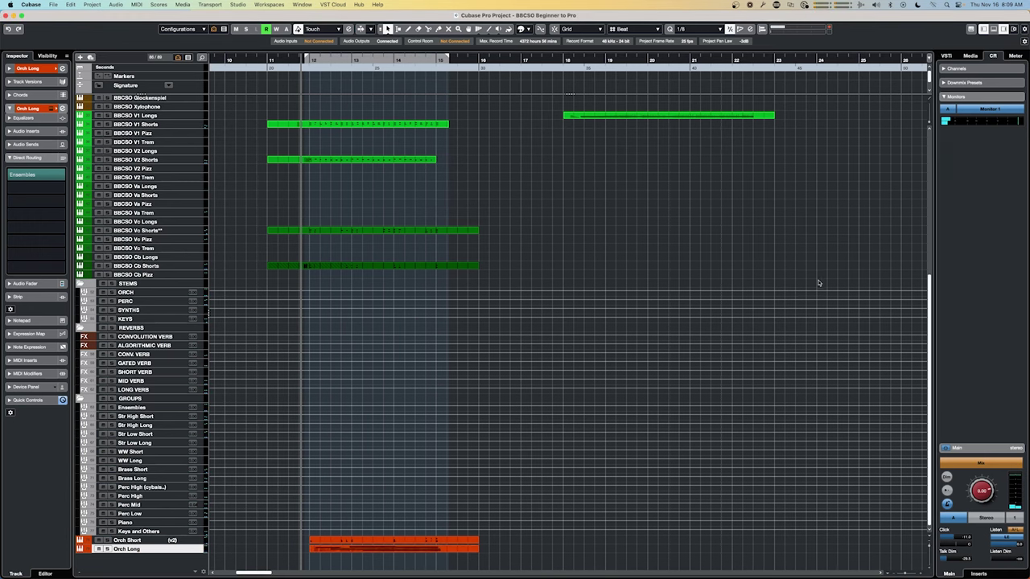
- Reopen the Stereo Out limiter from the MixConsole, raise its threshold during playback, and return to the project window
{"action": "key", "text": "F3"}
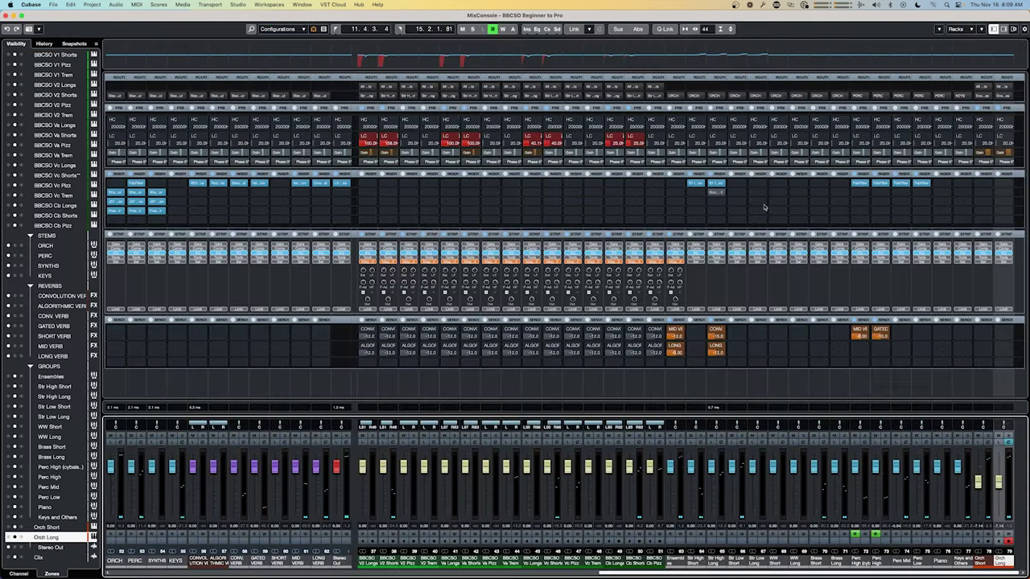
{"action": "left_click", "coordinate": [344, 184]}
{"action": "key", "text": "space"}
{"action": "left_click_drag", "start_coordinate": [251, 137], "coordinate": [250, 126]}
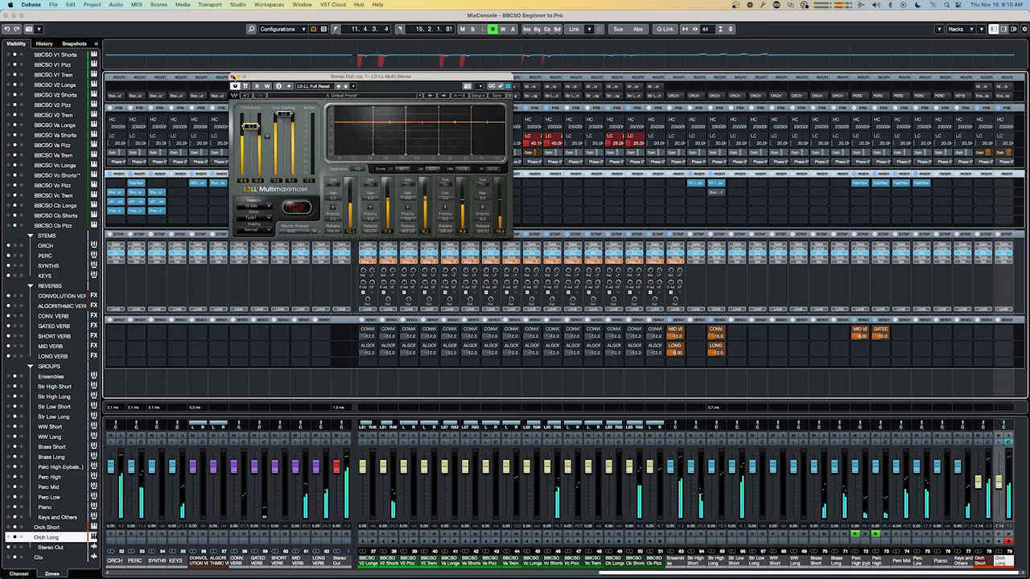
{"action": "key", "text": "F3"}
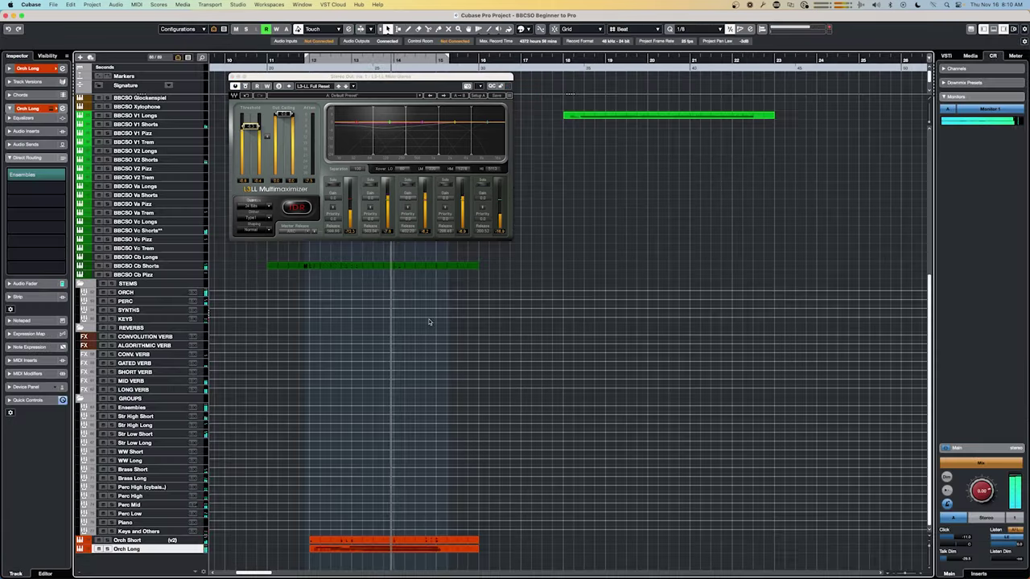
- Open Orch Long's part in the Key Editor, move the limiter aside, and play the passage with editor solo turned off
{"action": "double_click", "coordinate": [390, 550]}
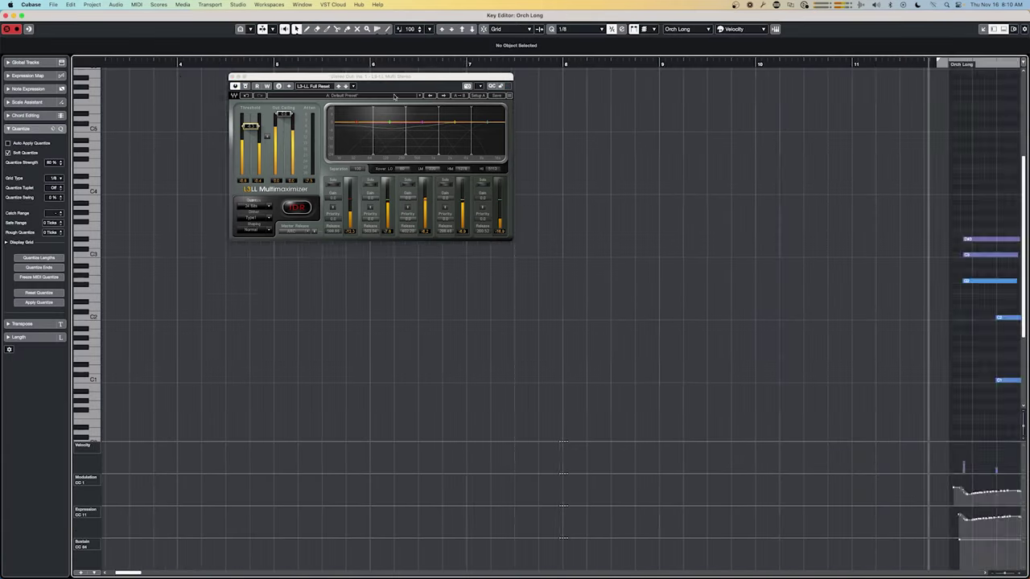
{"action": "left_click_drag", "start_coordinate": [406, 77], "coordinate": [906, 118]}
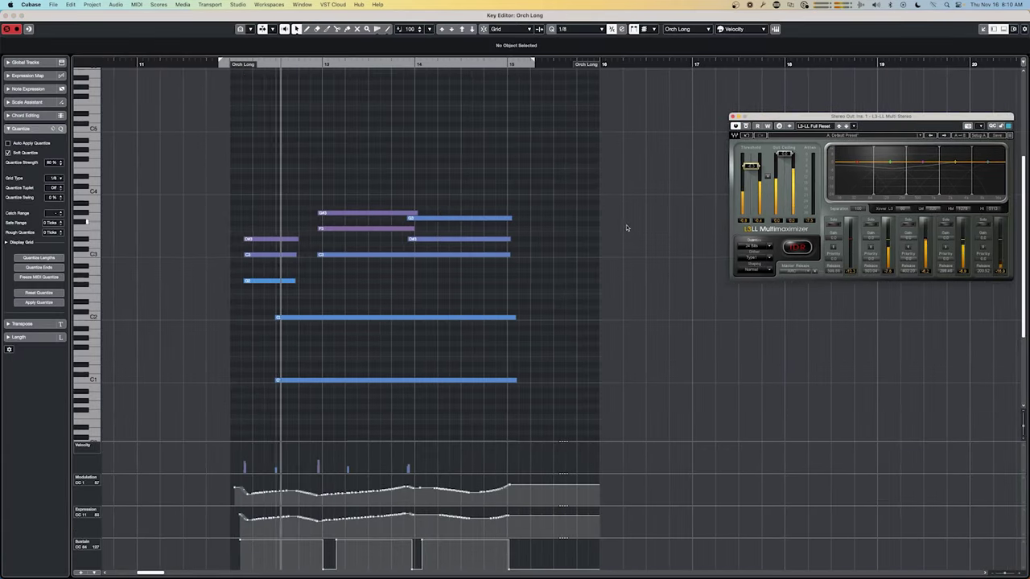
{"action": "key", "text": "space"}
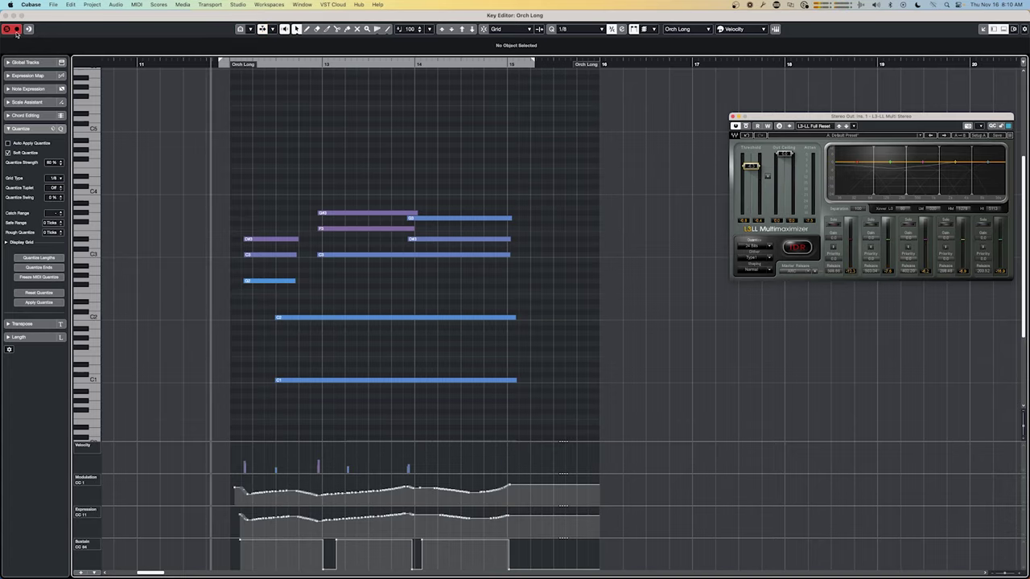
{"action": "key", "text": "space"}
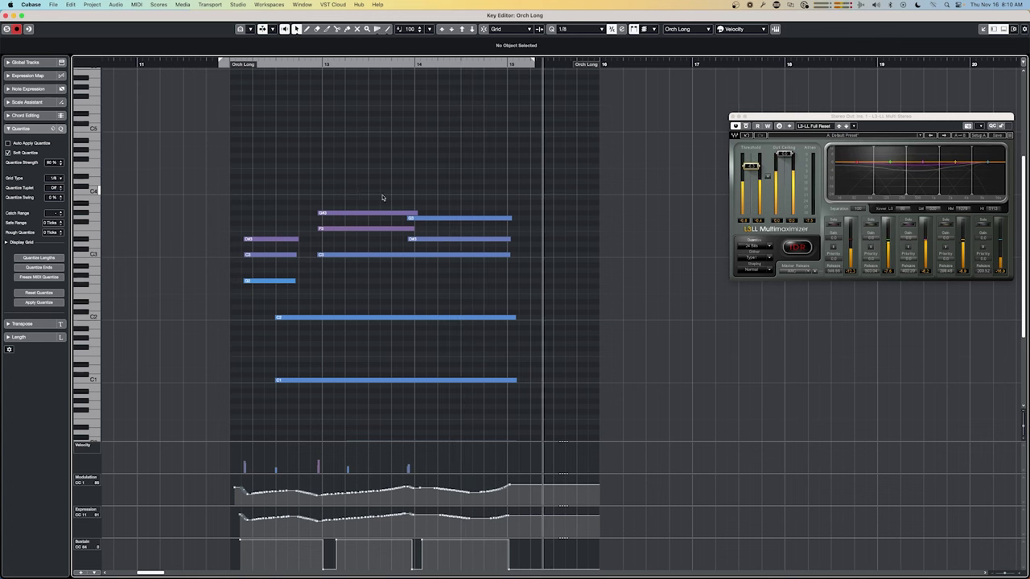
- Close the Key Editor and move the Orch Short and Orch Long tracks above BBCSO Piccolo Longs in the track list
{"action": "key", "text": "super+w"}
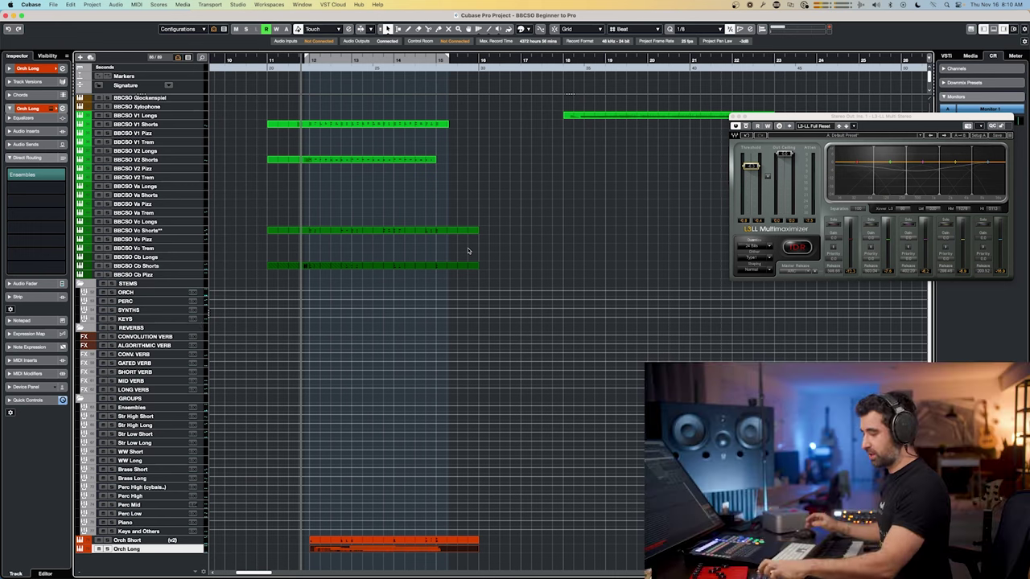
{"action": "key", "text": "space"}
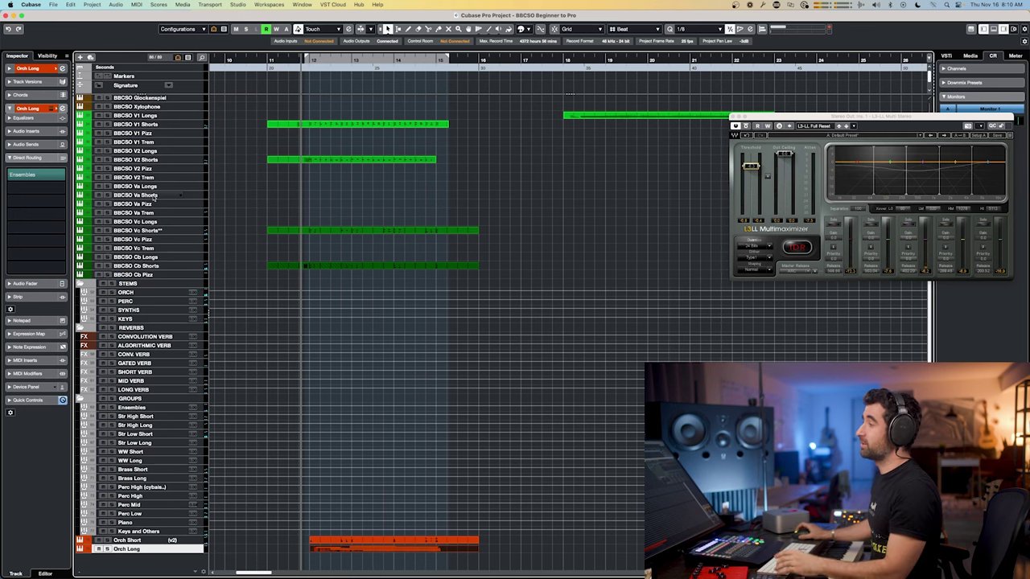
{"action": "left_click", "coordinate": [126, 544]}
{"action": "left_click_drag", "start_coordinate": [126, 547], "coordinate": [165, 101]}
{"action": "scroll", "coordinate": [135, 383], "scroll_direction": "up", "scroll_amount": 10}
- Move the Kontakt 01 track above Orch Short and expand the Nucleus library's instruments in its Kontakt window
{"action": "left_click", "coordinate": [138, 127]}
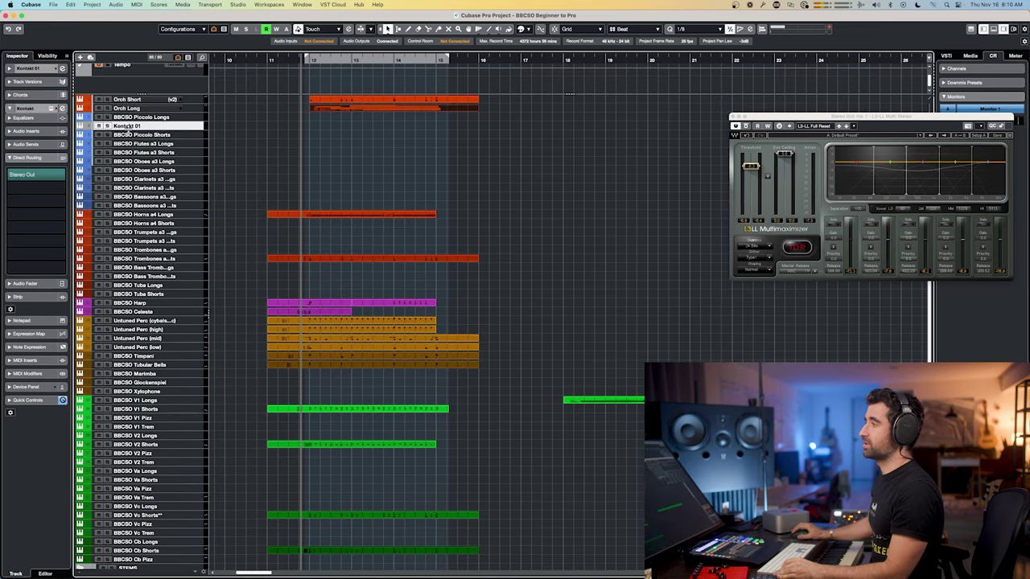
{"action": "left_click_drag", "start_coordinate": [133, 103], "coordinate": [133, 98]}
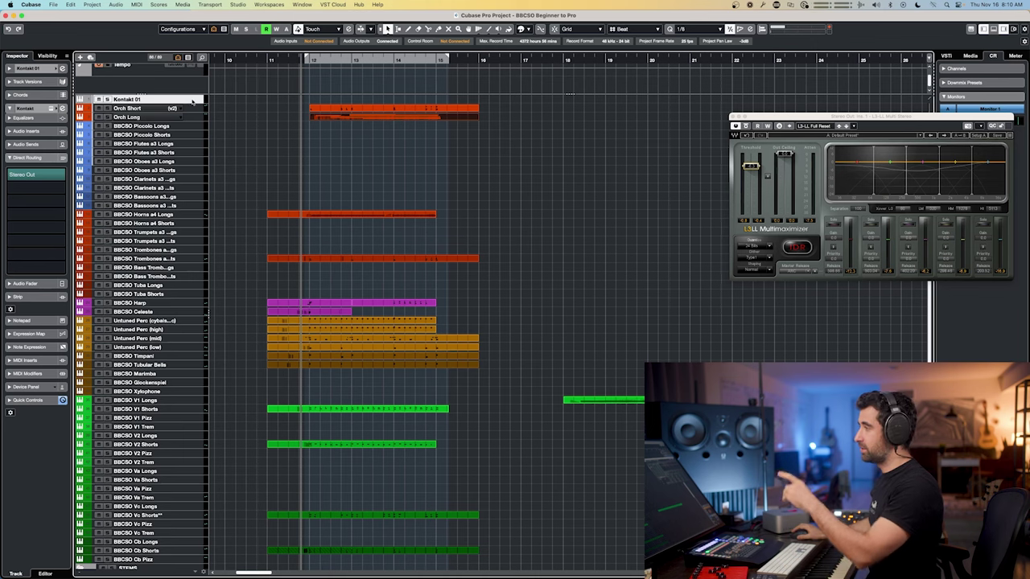
{"action": "left_click", "coordinate": [137, 99]}
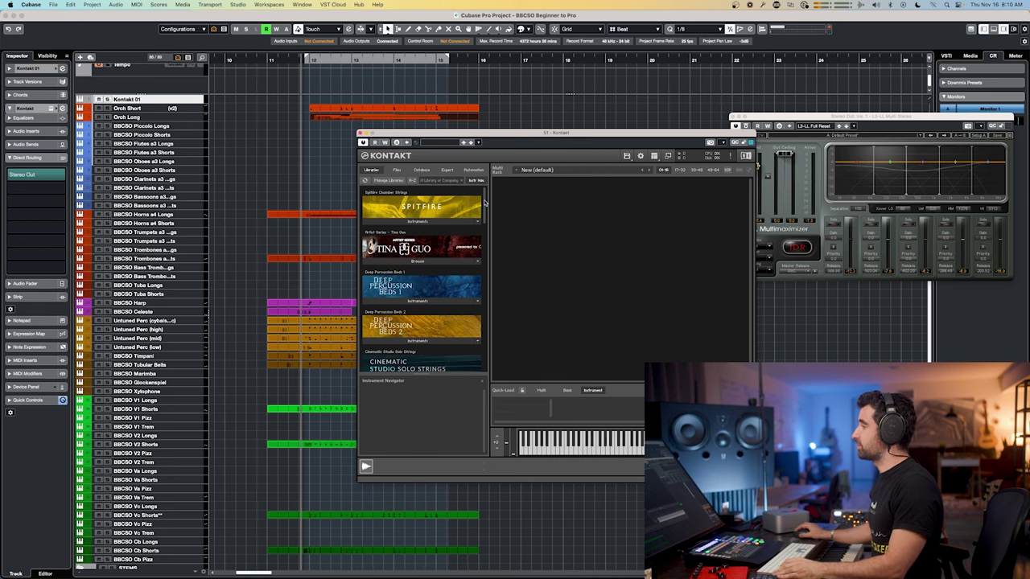
{"action": "scroll", "coordinate": [485, 202], "scroll_direction": "down", "scroll_amount": 6}
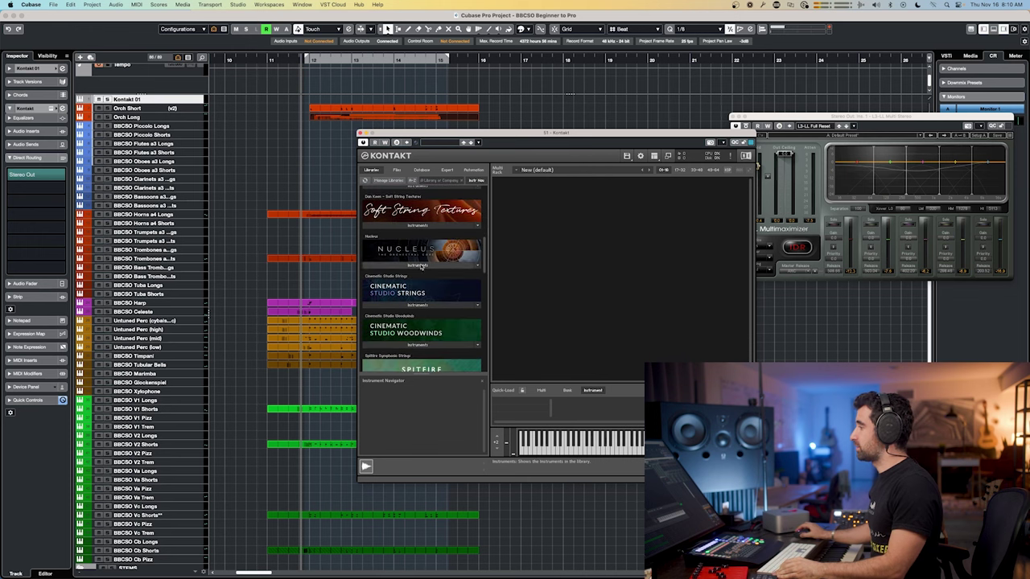
{"action": "left_click", "coordinate": [421, 264]}
{"action": "left_click_drag", "start_coordinate": [490, 137], "coordinate": [317, 143]}
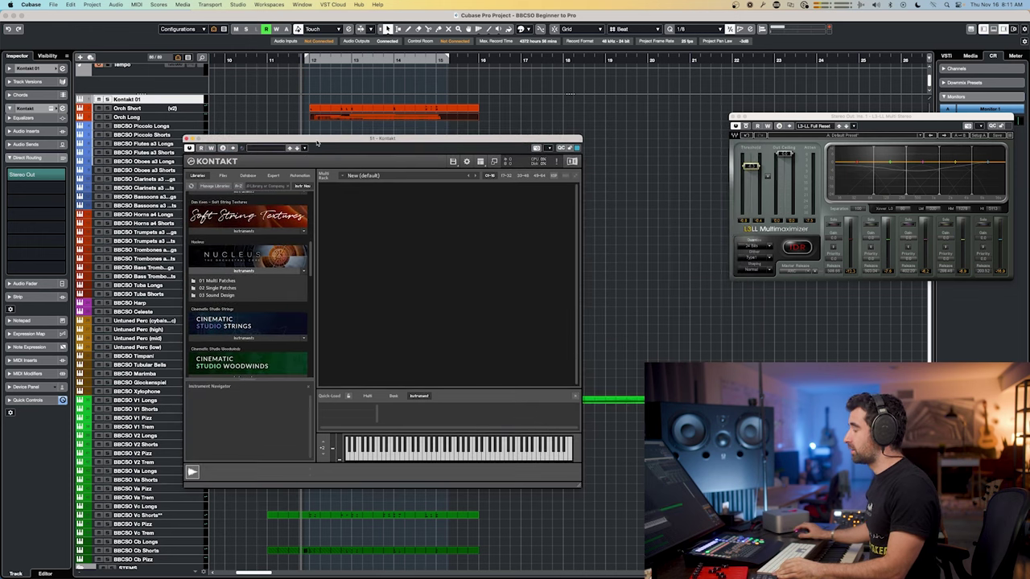
- Switch to the Template presentation in Google Slides in Chrome and duplicate slide 27, the ORCHESTRAL TEMPLATE outline
{"action": "key", "text": "super+Tab"}
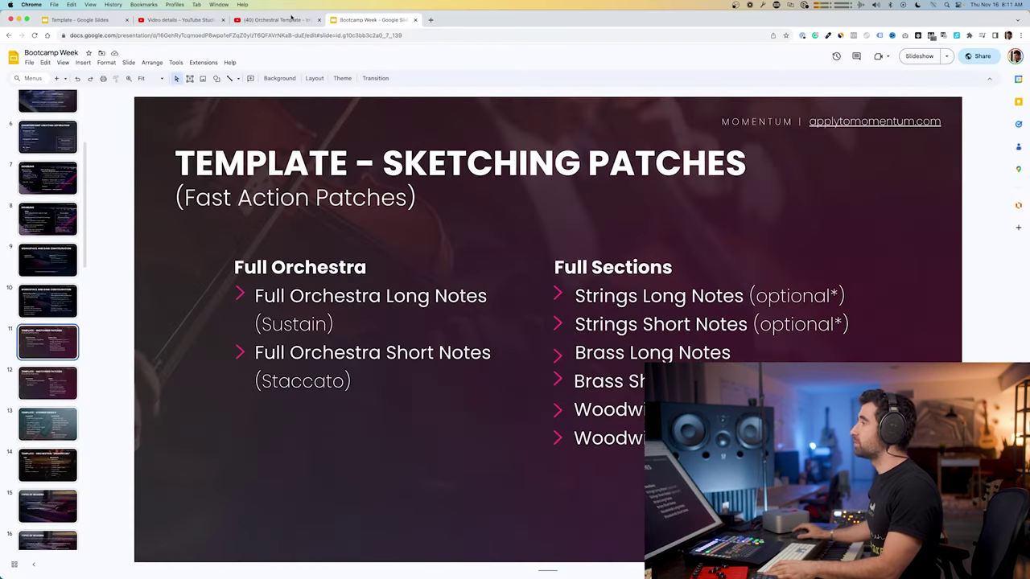
{"action": "left_click", "coordinate": [80, 19]}
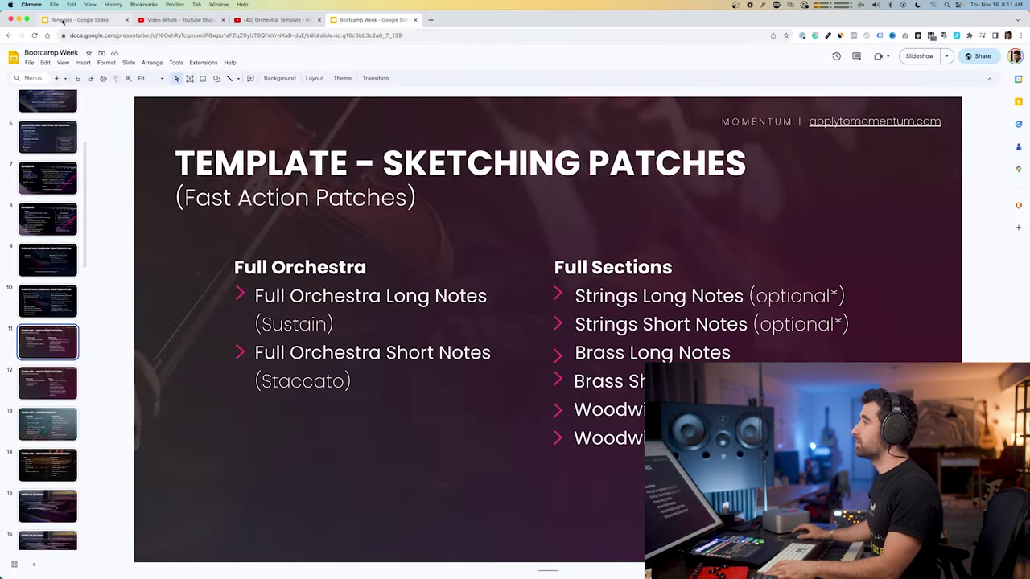
{"action": "left_click", "coordinate": [62, 483]}
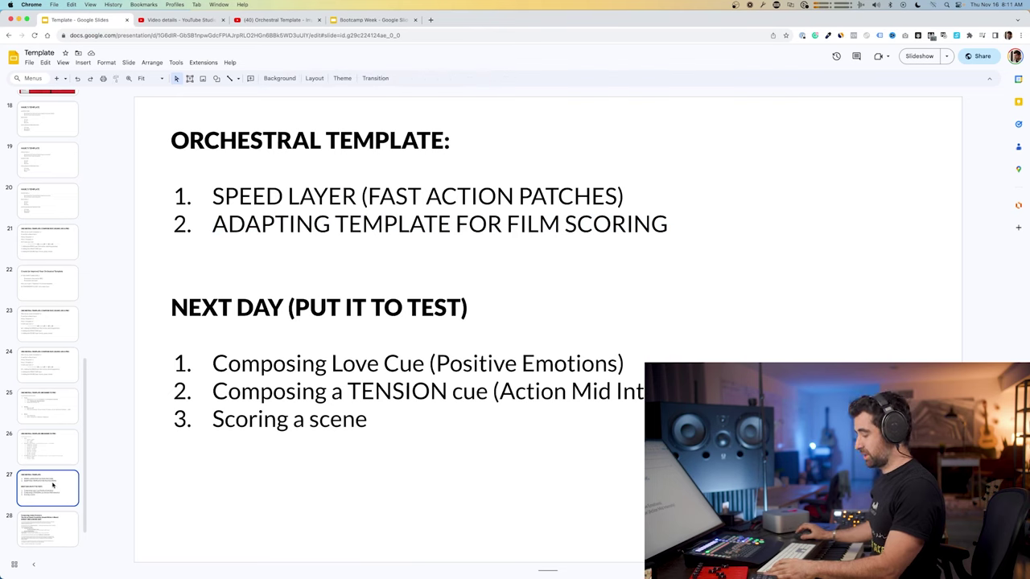
{"action": "key", "text": "super+d"}
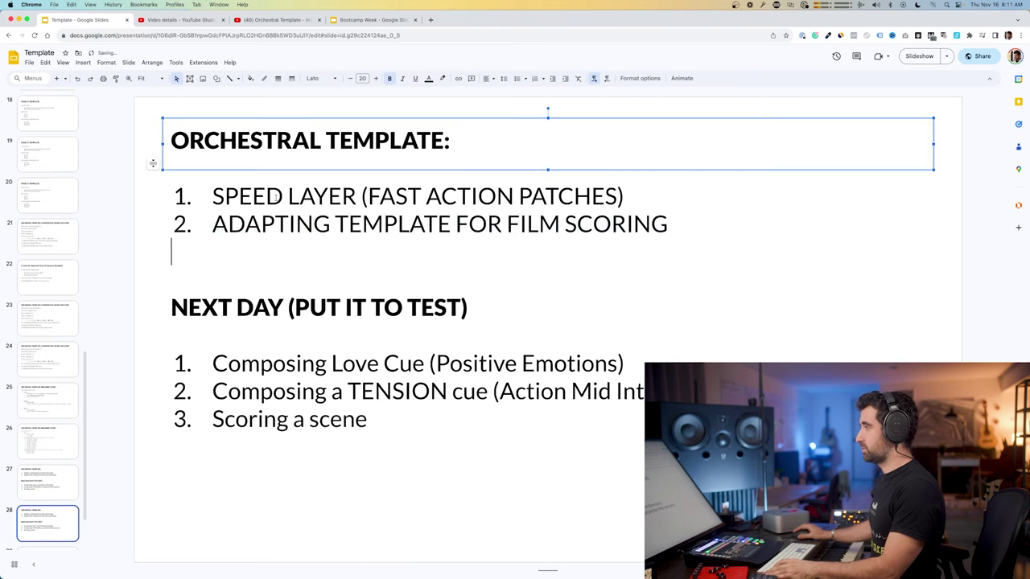
- Replace the duplicated slide's title with "CREATING FAST ACTION PATCHES (SKETCHING PATCHES)"
{"action": "left_click", "coordinate": [283, 171]}
{"action": "triple_click", "coordinate": [277, 141]}
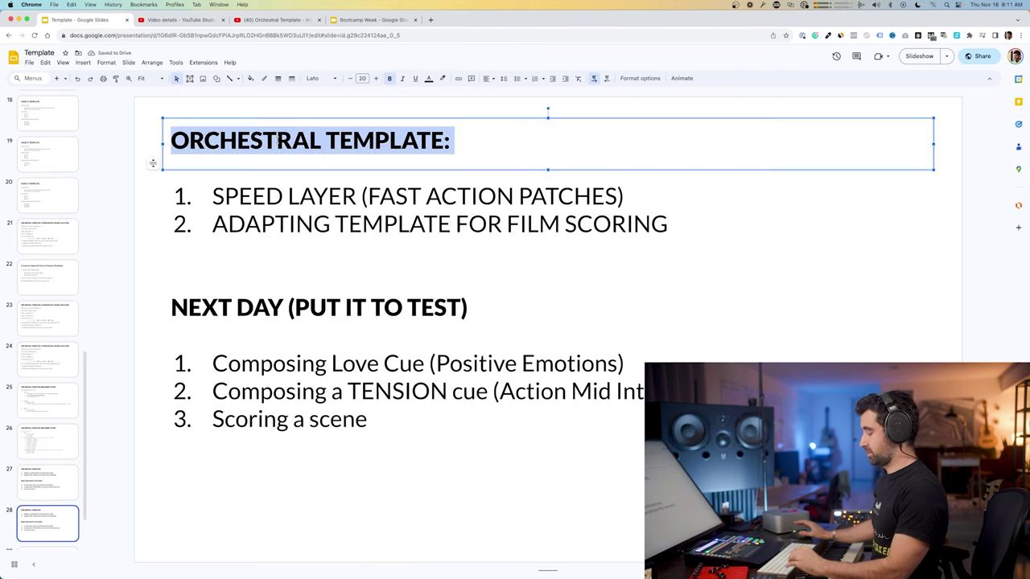
{"action": "type", "text": "CREATIN"}
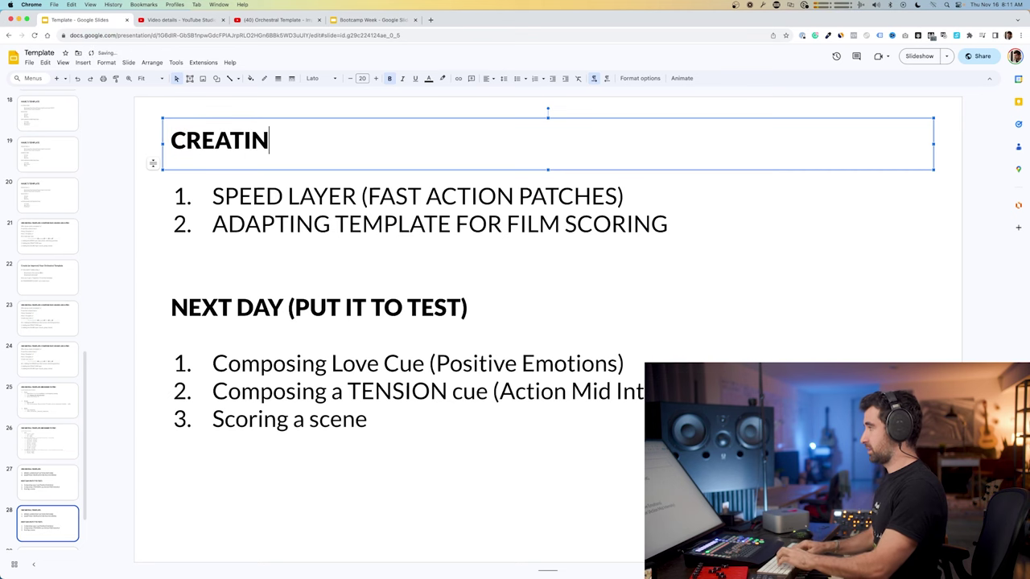
{"action": "type", "text": "G FAST ACTION "}
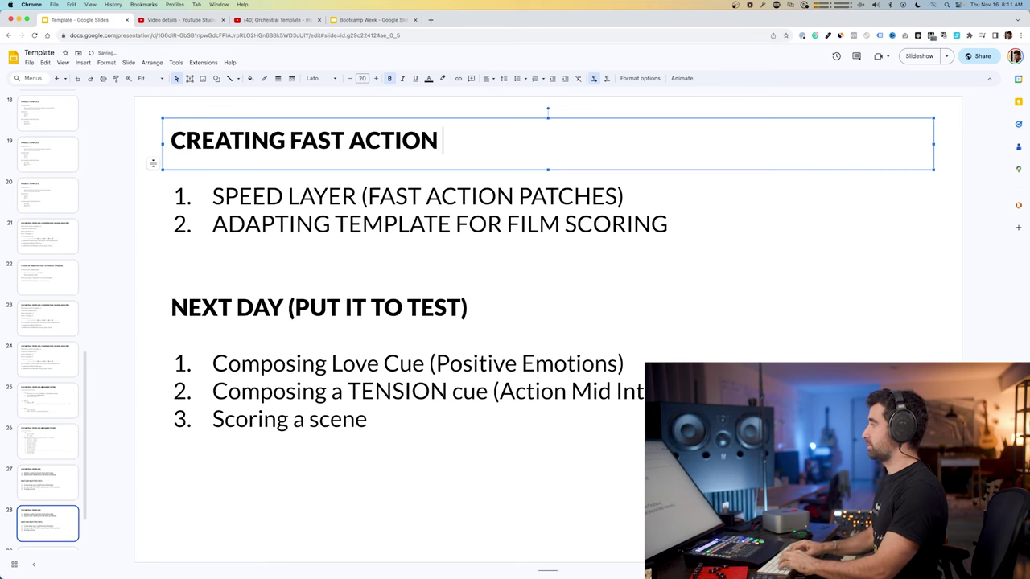
{"action": "type", "text": "PATCHES (SKETCHING PA"}
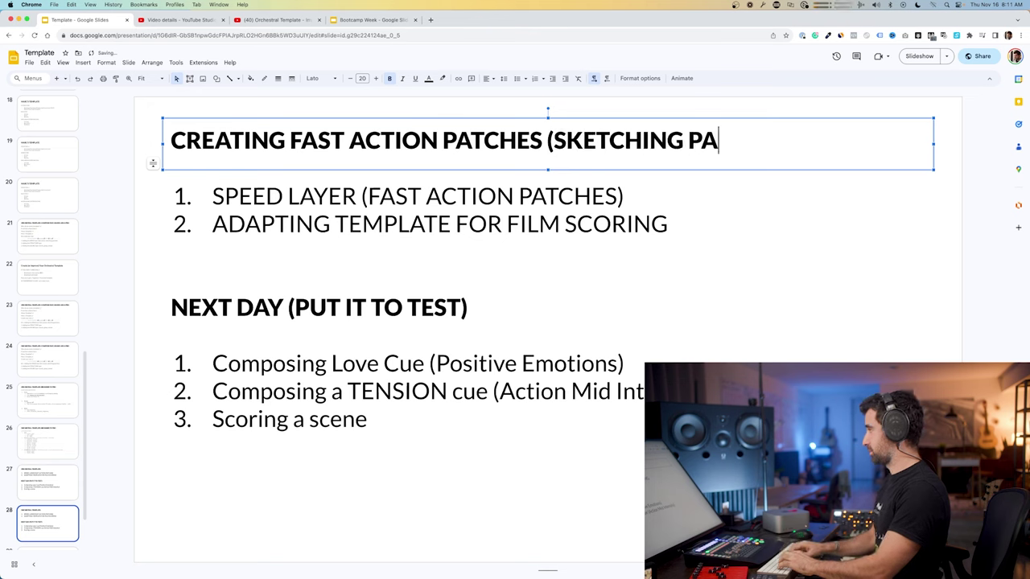
{"action": "type", "text": "TCHES)"}
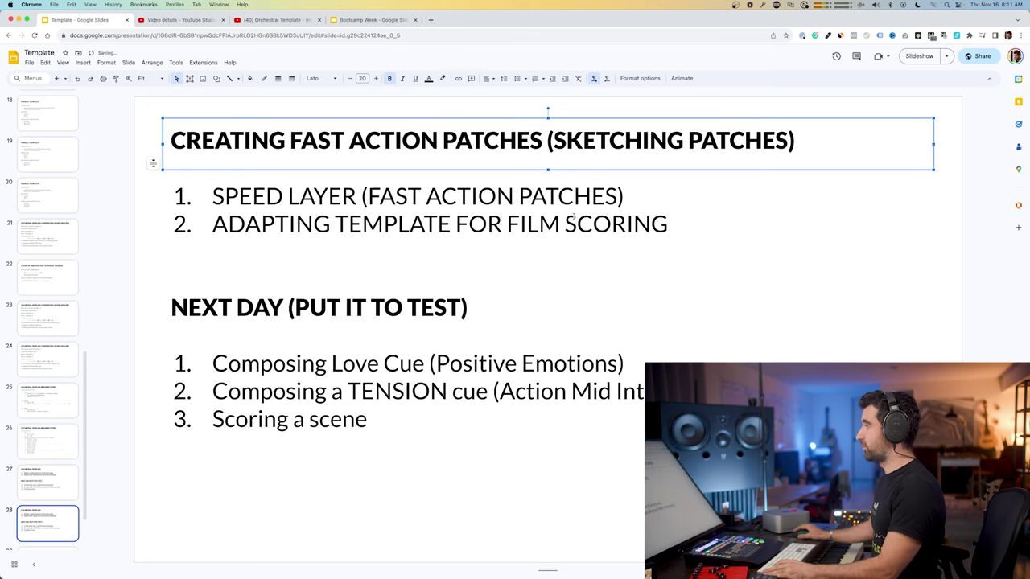
- Replace the first numbered item with "STACK PATCHES" and add an empty numbered item below it
{"action": "left_click_drag", "start_coordinate": [625, 196], "coordinate": [214, 197]}
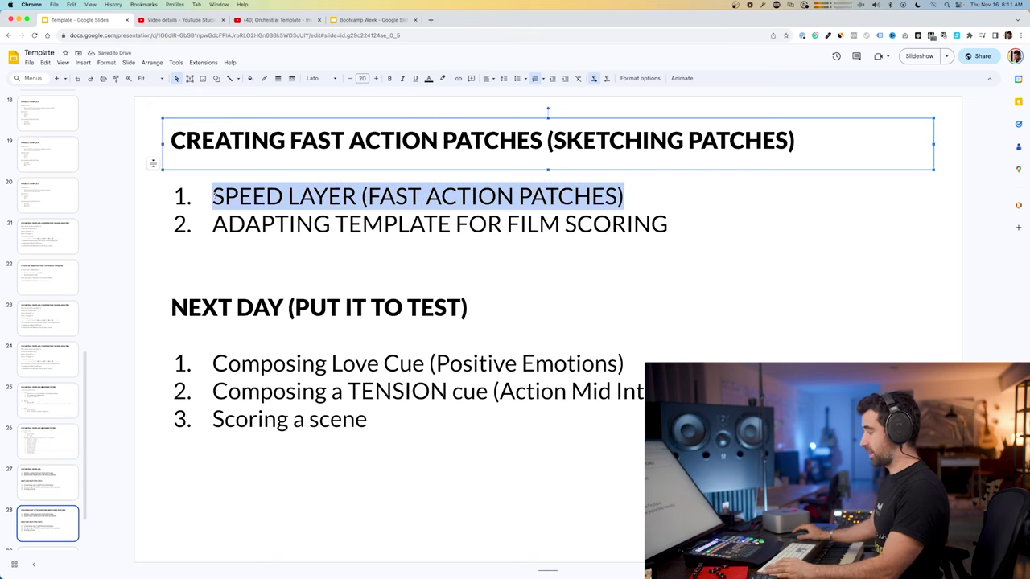
{"action": "type", "text": "STACK PATCHES"}
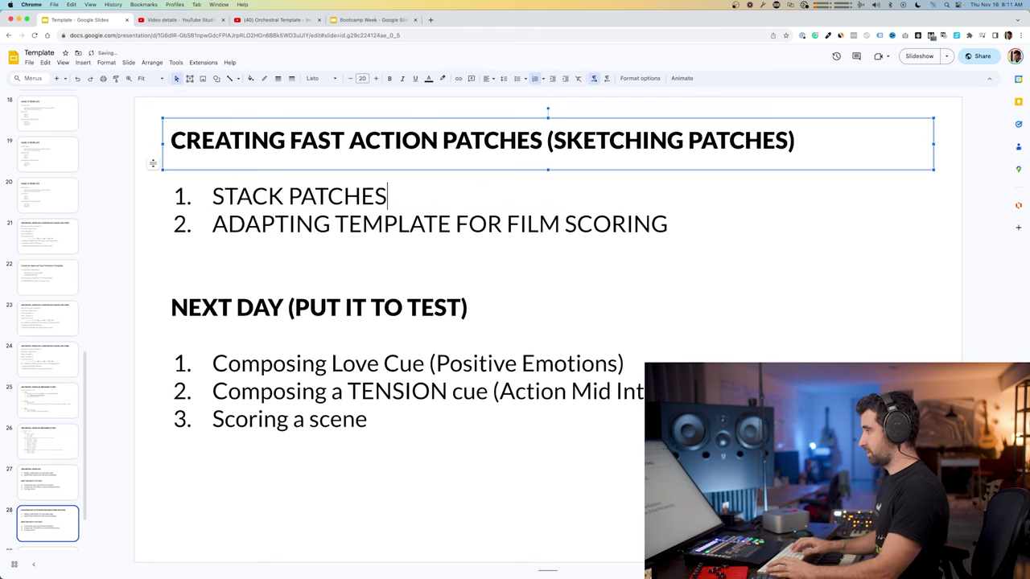
{"action": "key", "text": "Return"}
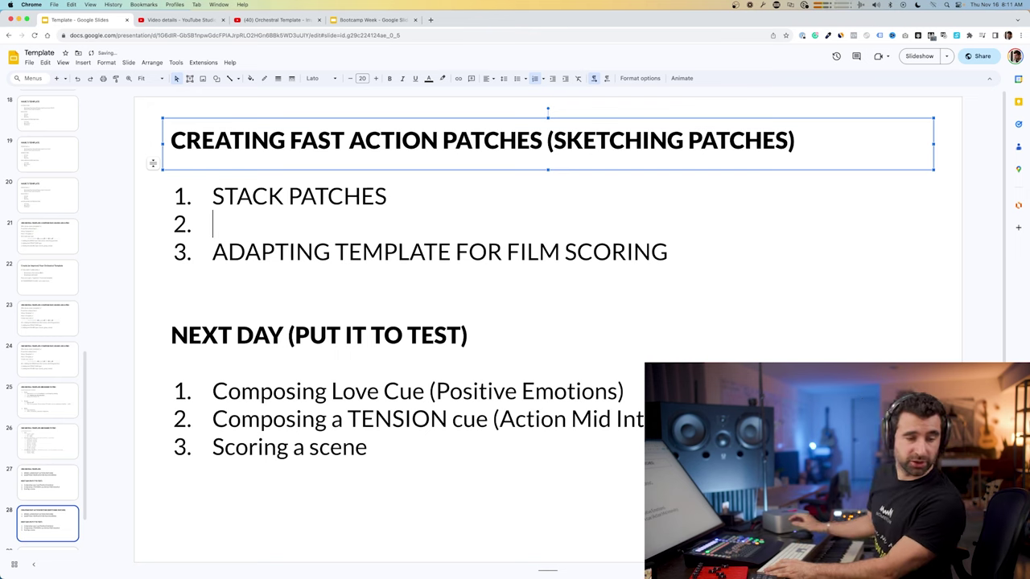